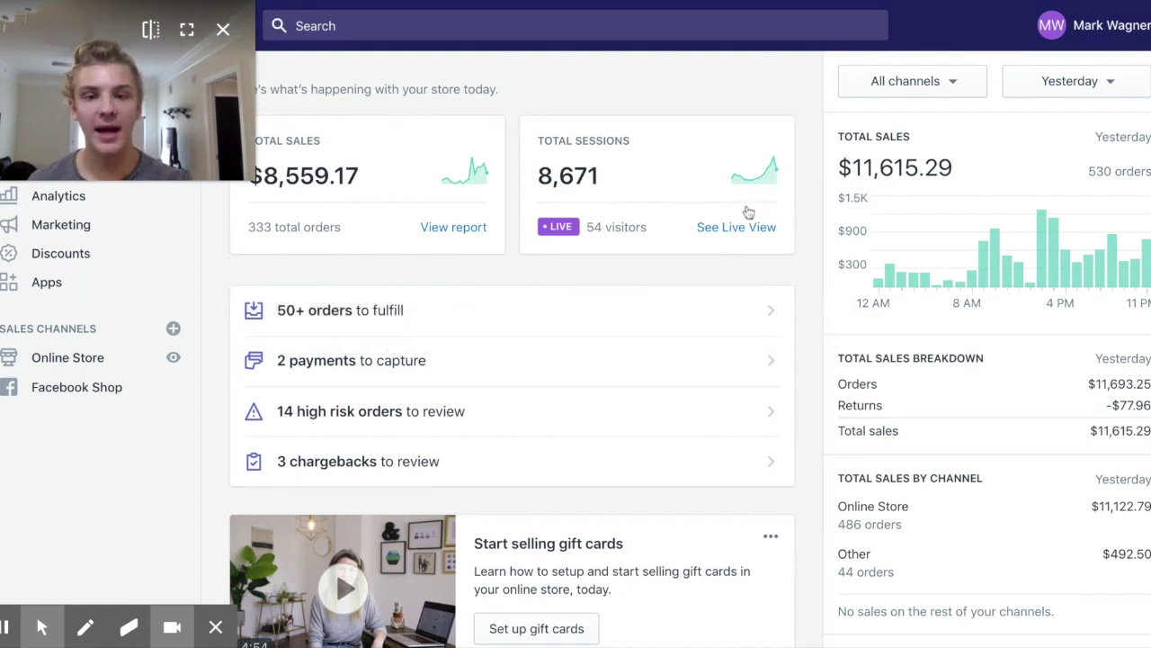
Change the reporting period for the sales overview on the Shopify store dashboard.
{"action": "mouse_move", "coordinate": [237, 26]}
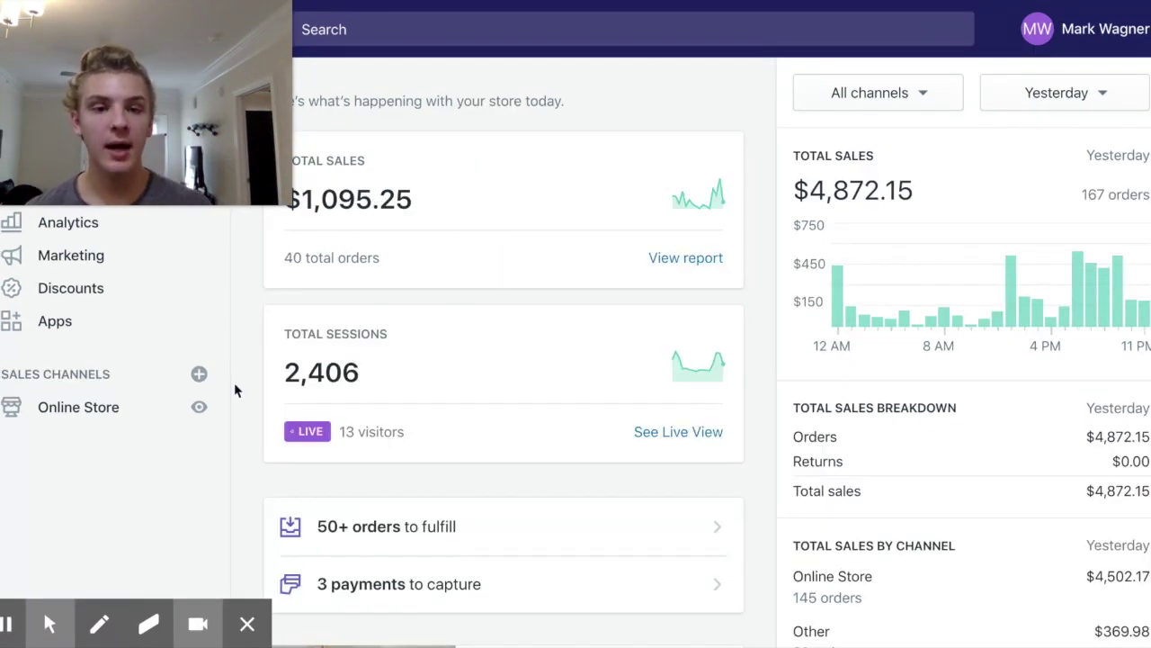
{"action": "left_click", "coordinate": [1057, 97]}
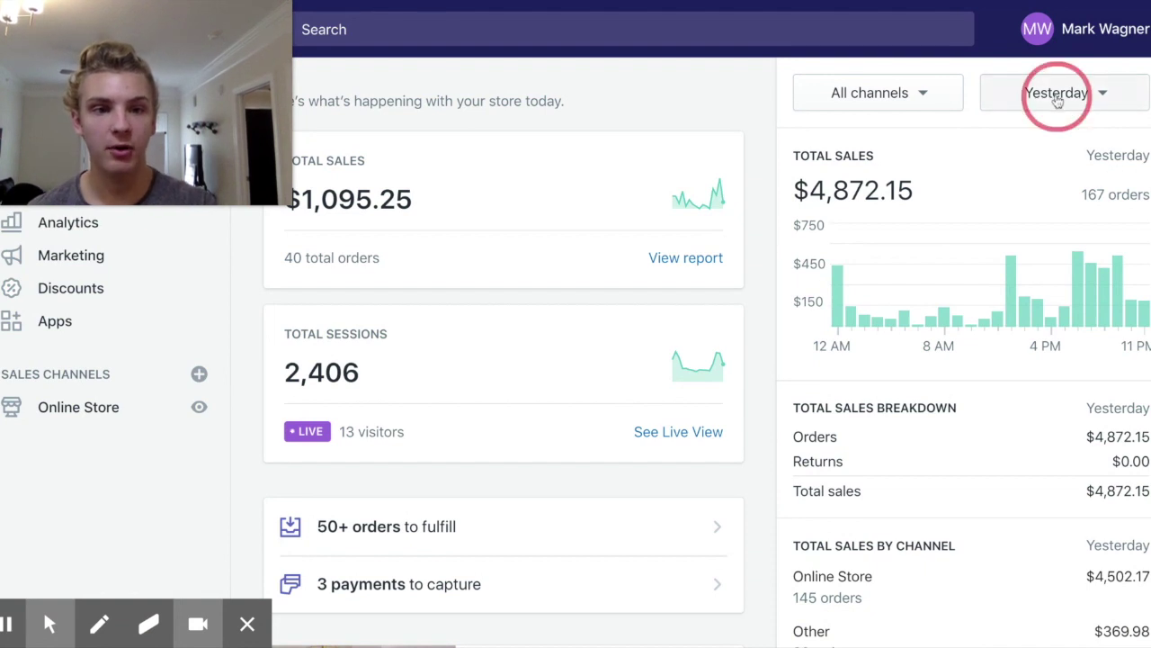
{"action": "left_click", "coordinate": [964, 271]}
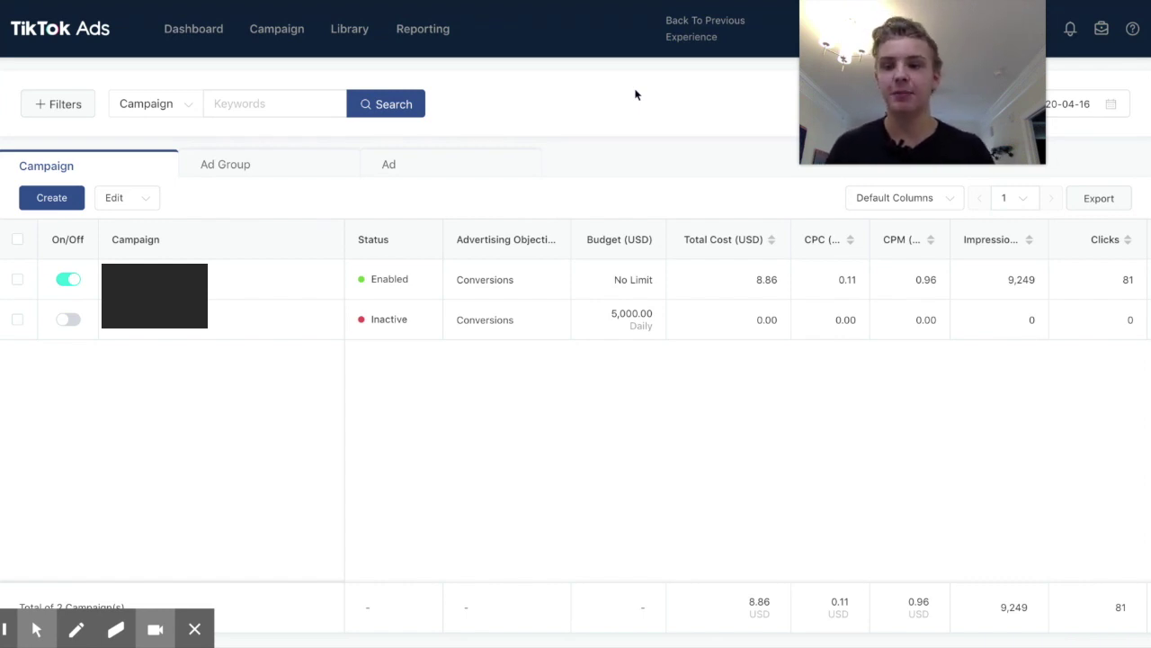
Start a new campaign in TikTok Ads, continuing from the last edit with the Conversions objective.
{"action": "left_click", "coordinate": [57, 203]}
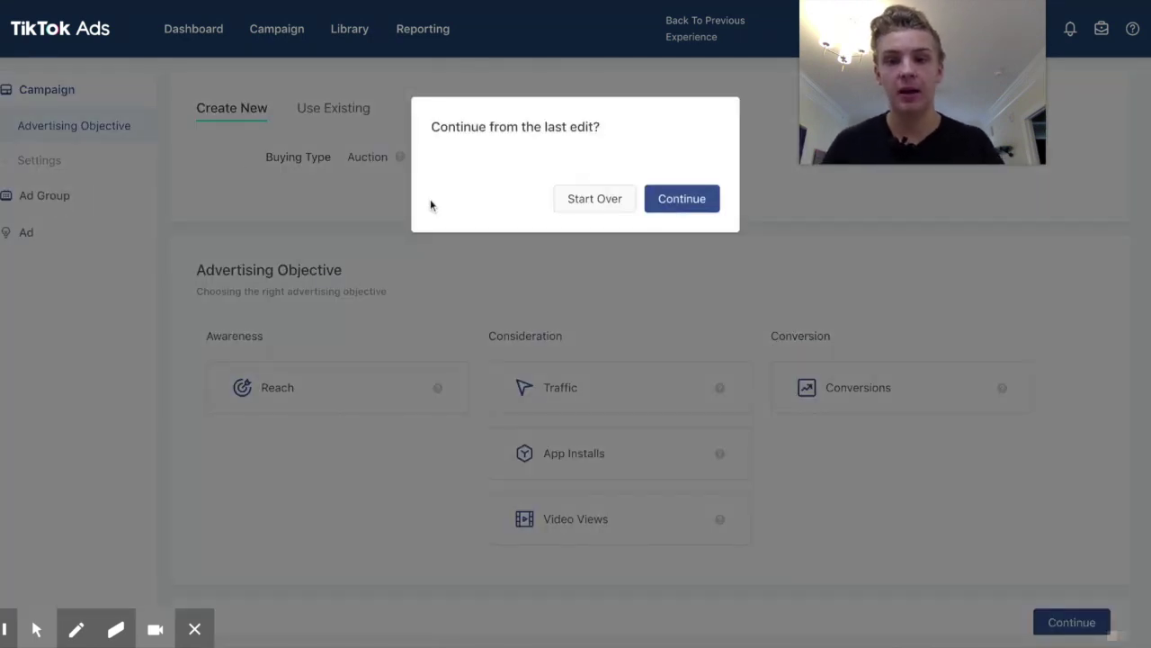
{"action": "left_click", "coordinate": [655, 201]}
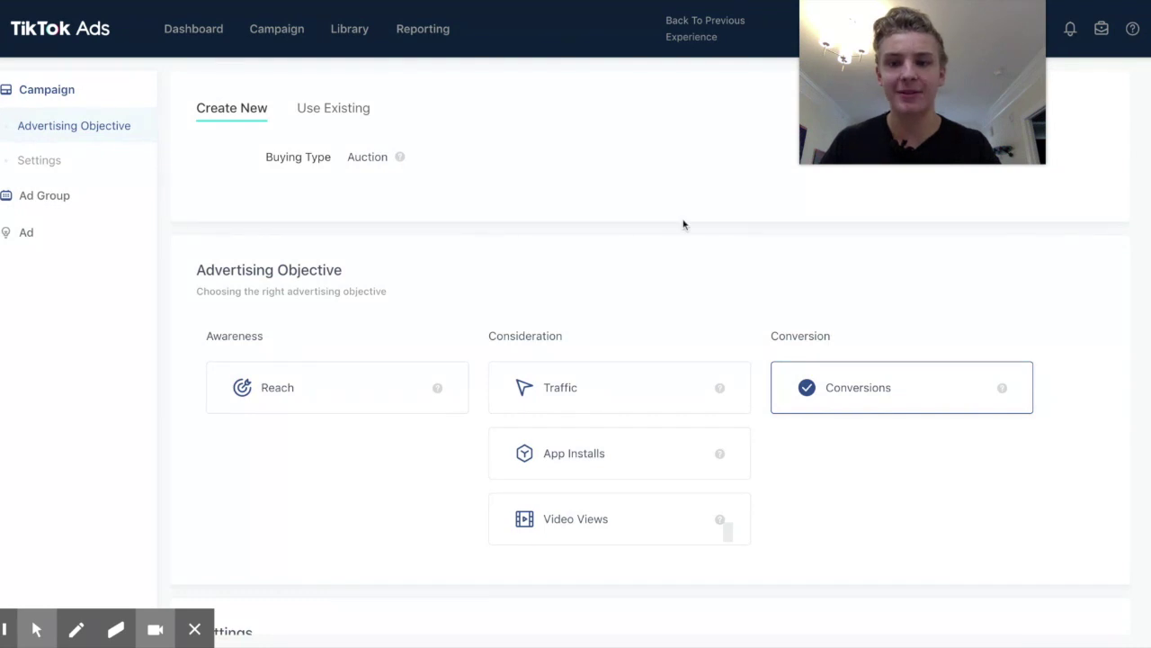
{"action": "scroll", "coordinate": [525, 202], "scroll_direction": "down", "scroll_amount": 3}
{"action": "scroll", "coordinate": [525, 202], "scroll_direction": "up", "scroll_amount": 3}
{"action": "scroll", "coordinate": [869, 429], "scroll_direction": "down", "scroll_amount": 1}
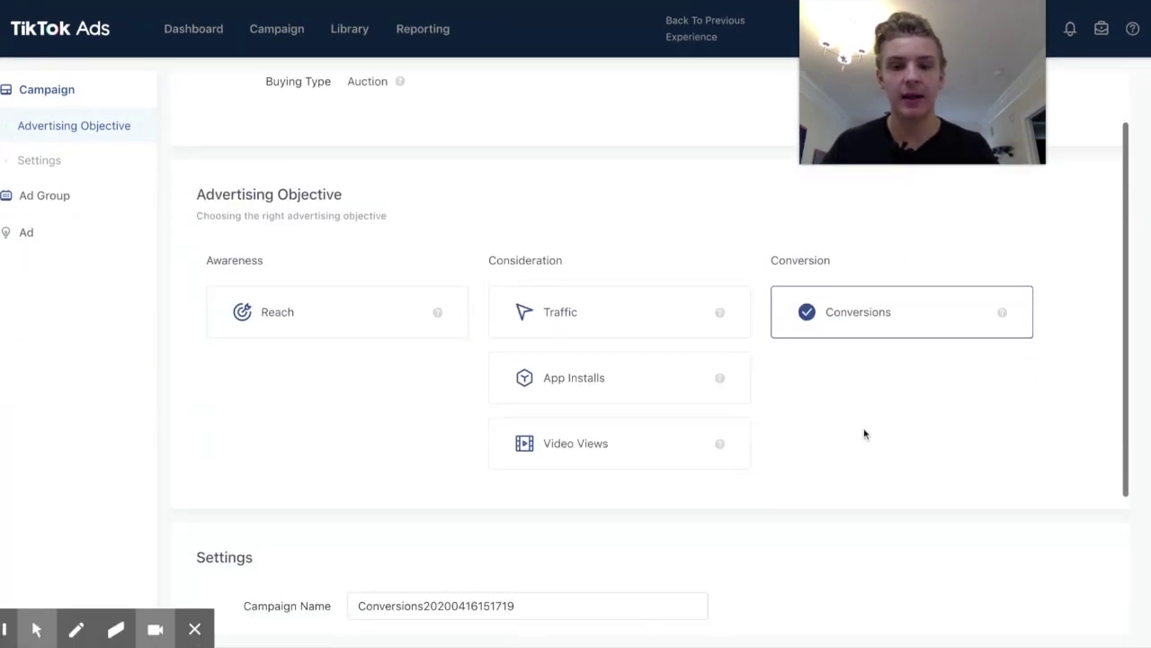
{"action": "scroll", "coordinate": [894, 363], "scroll_direction": "down", "scroll_amount": 1}
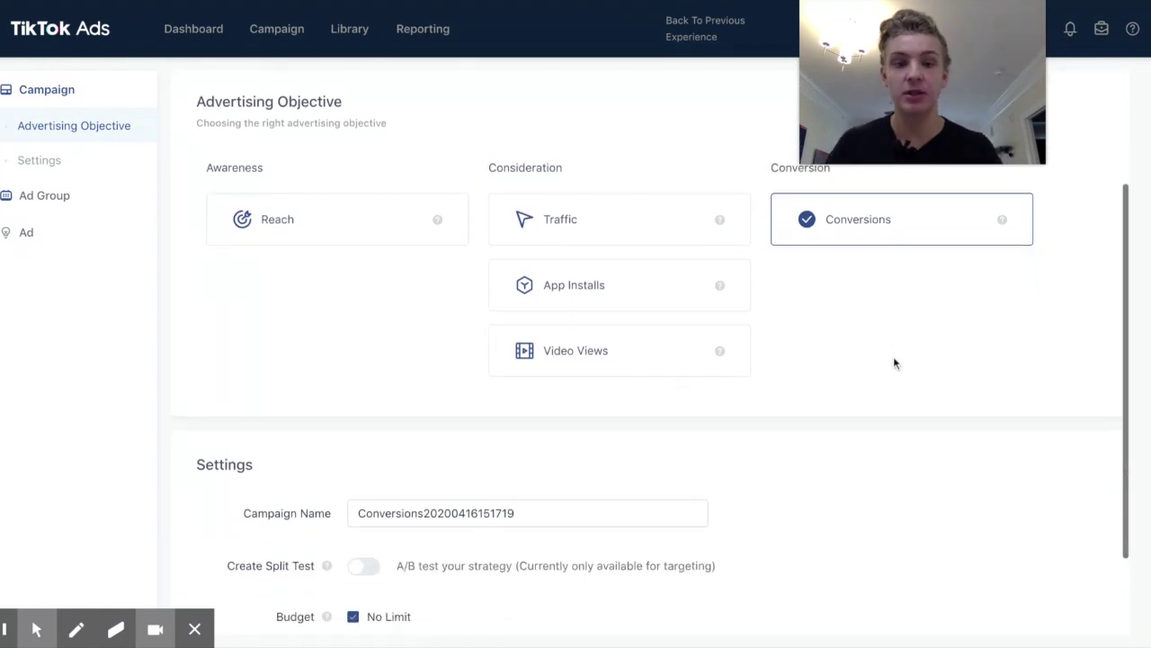
Name the campaign Fidget Spinner and continue to the ad group settings.
{"action": "scroll", "coordinate": [893, 363], "scroll_direction": "down", "scroll_amount": 1}
{"action": "left_click", "coordinate": [537, 400]}
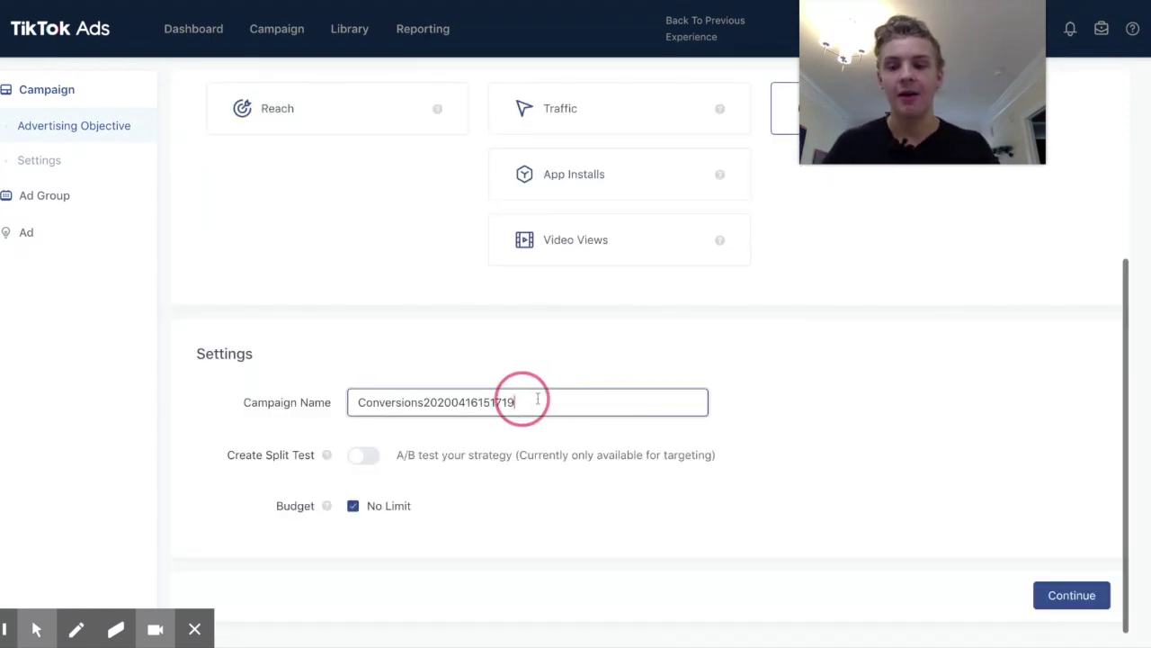
{"action": "left_click_drag", "start_coordinate": [537, 399], "coordinate": [327, 396]}
{"action": "type", "text": "Fidget "}
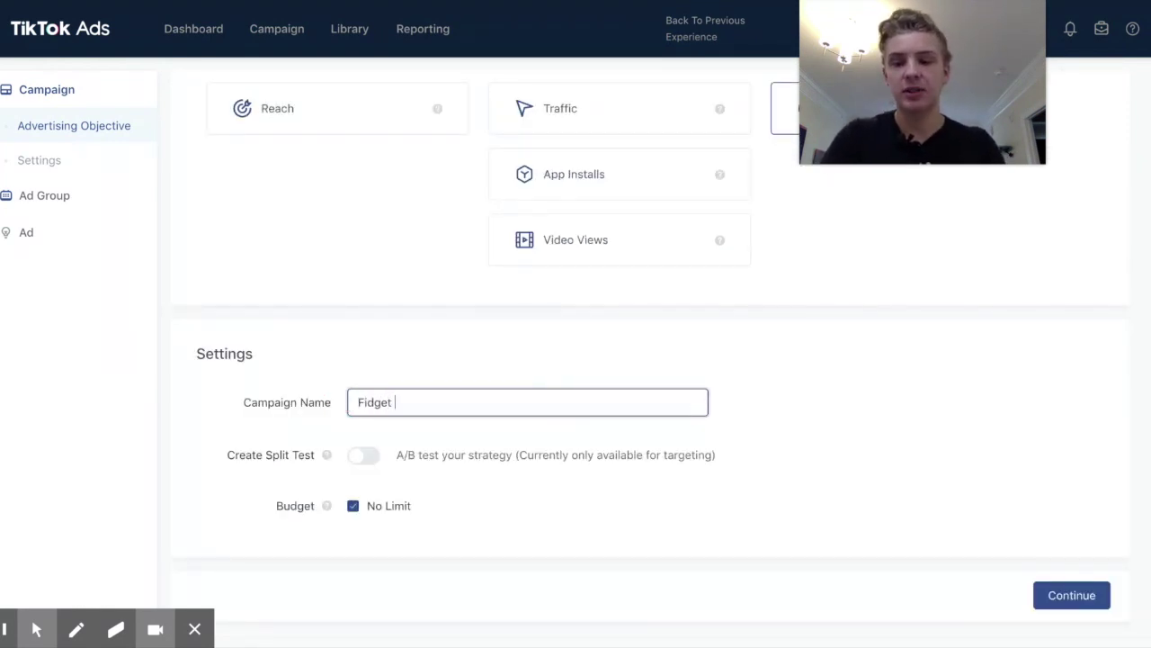
{"action": "type", "text": "Spinner"}
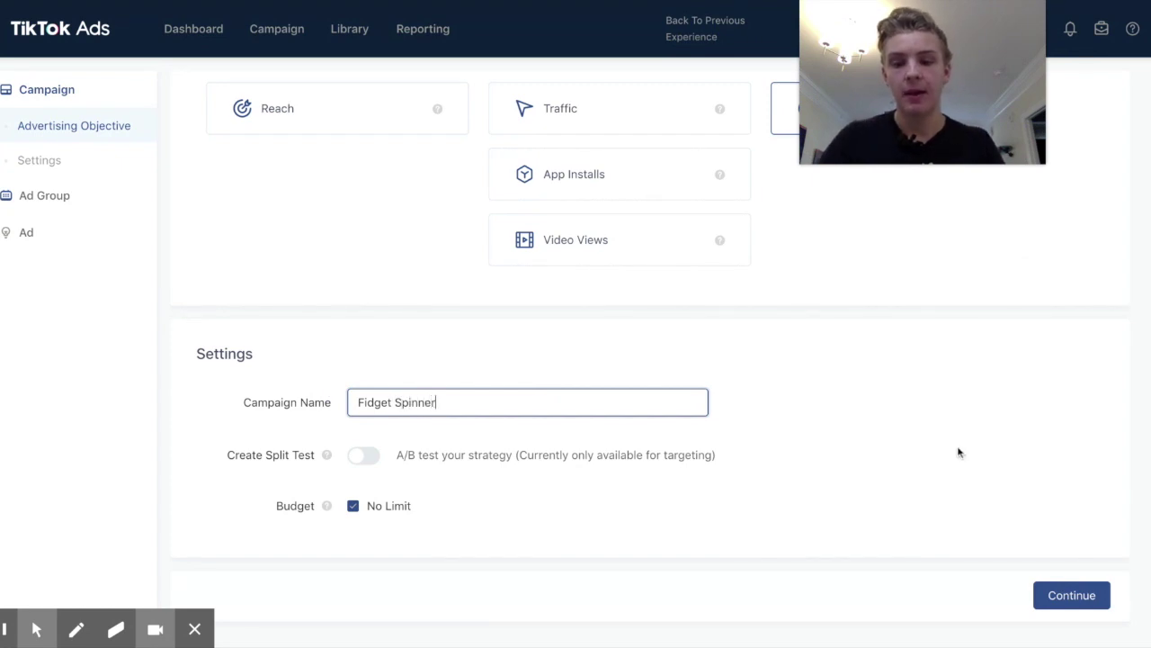
{"action": "left_click", "coordinate": [1049, 581]}
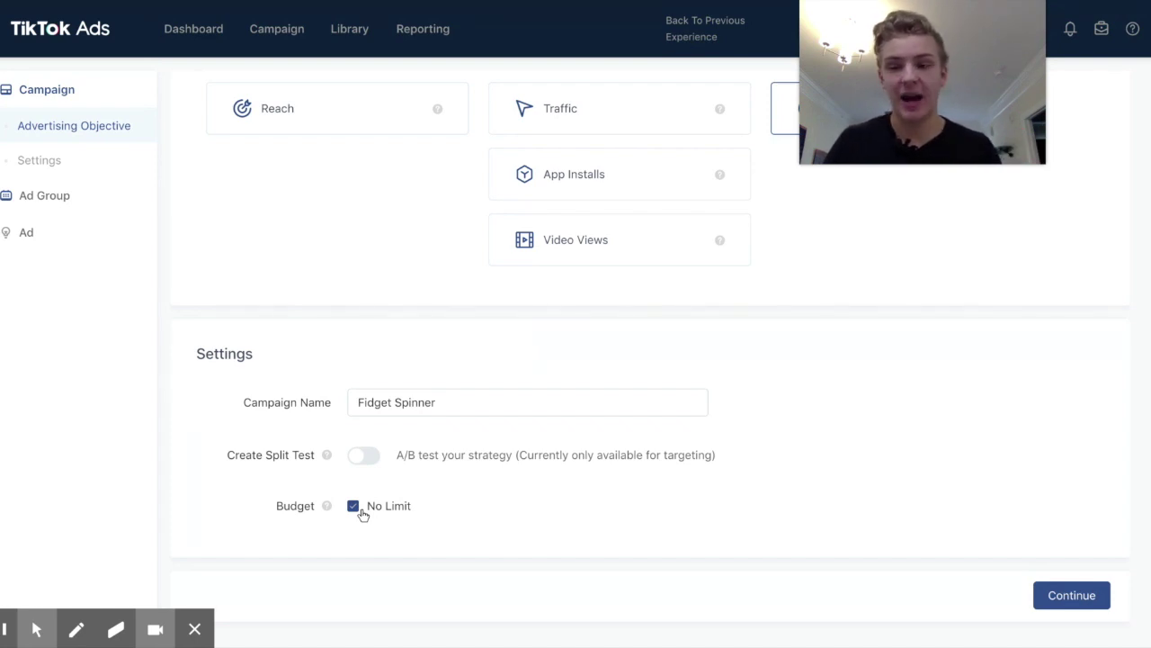
{"action": "mouse_move", "coordinate": [327, 455]}
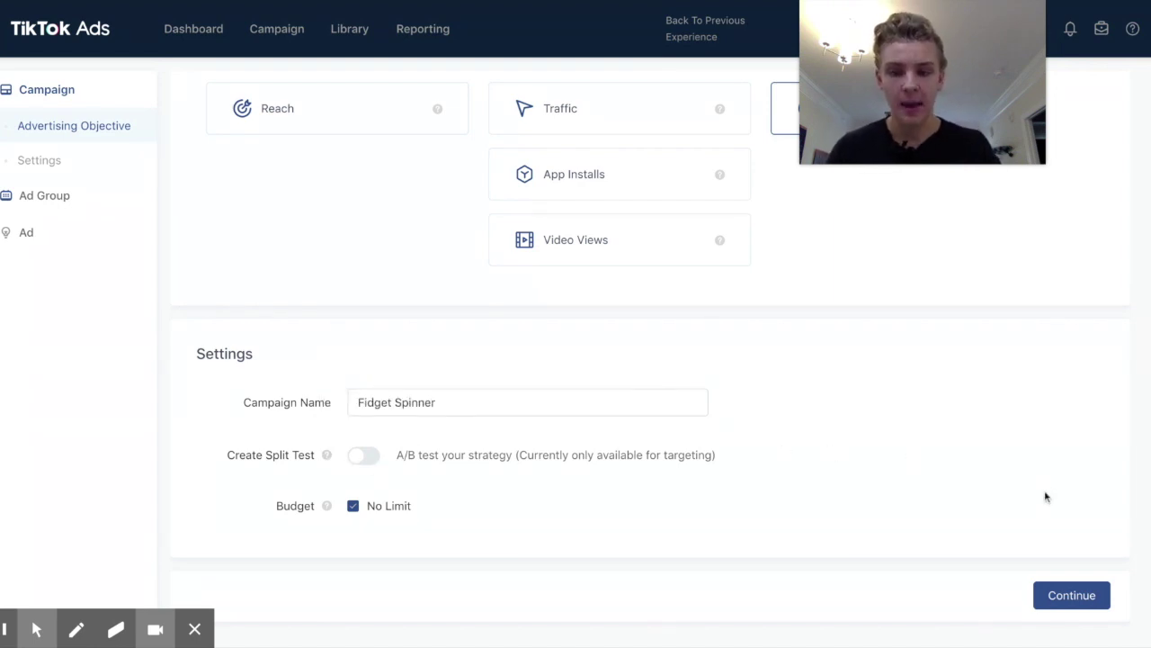
{"action": "left_click", "coordinate": [1067, 597]}
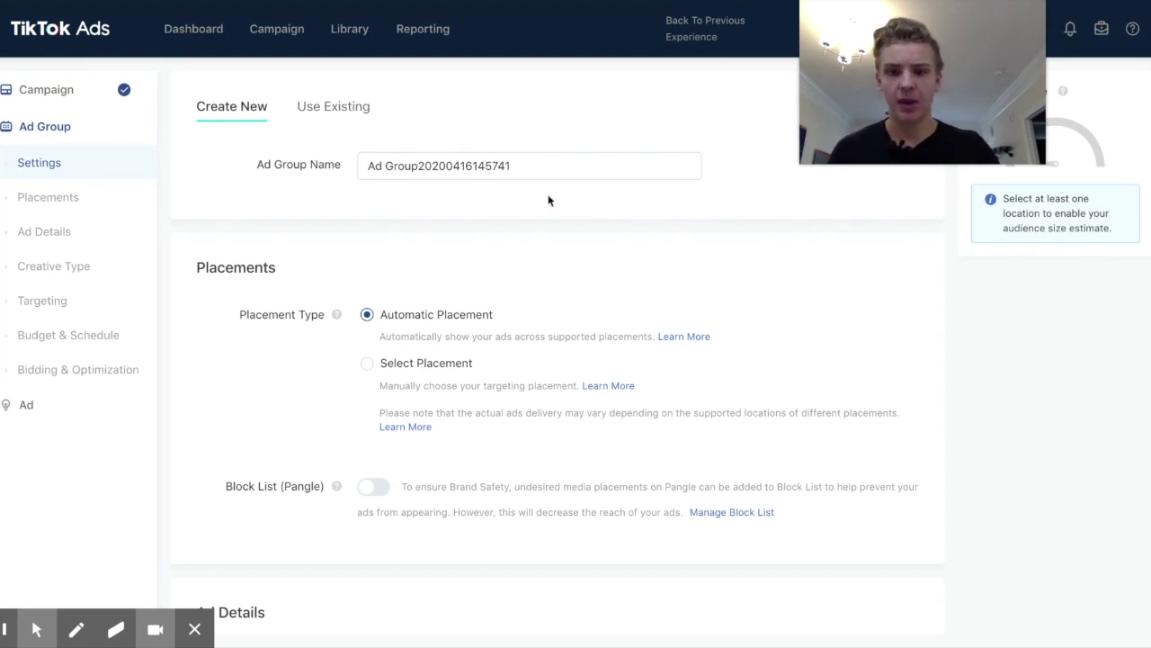
Select placements manually and exclude News Feed App Series, Vigo, Helo and Pangle, keeping only TikTok.
{"action": "left_click", "coordinate": [450, 367]}
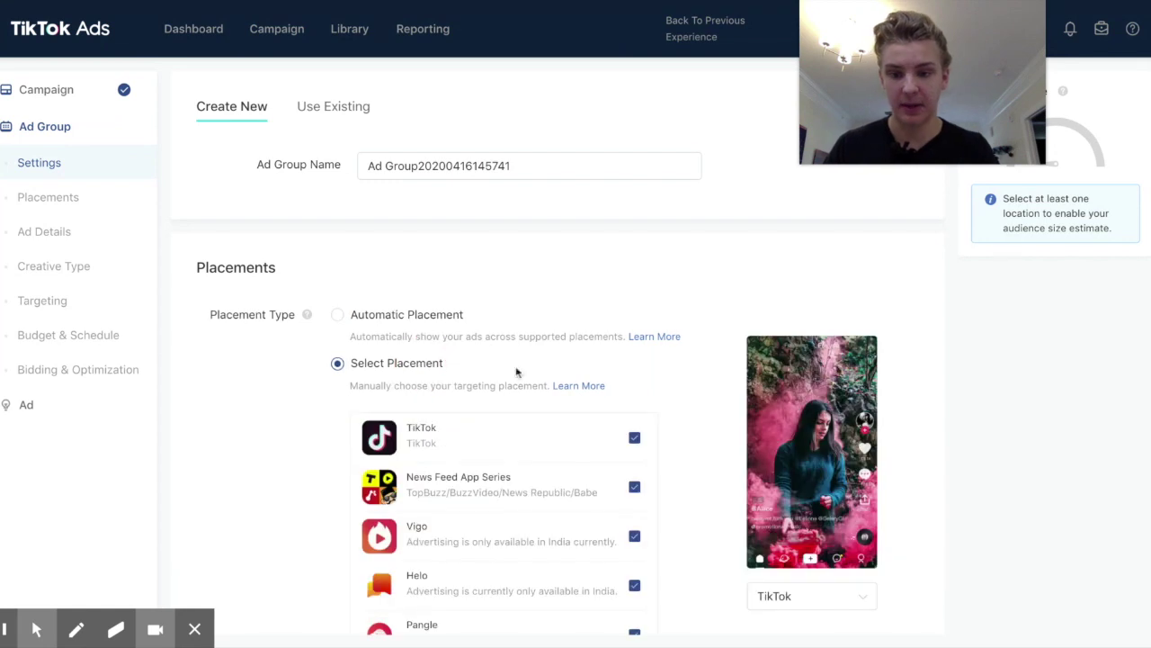
{"action": "scroll", "coordinate": [496, 388], "scroll_direction": "down", "scroll_amount": 3}
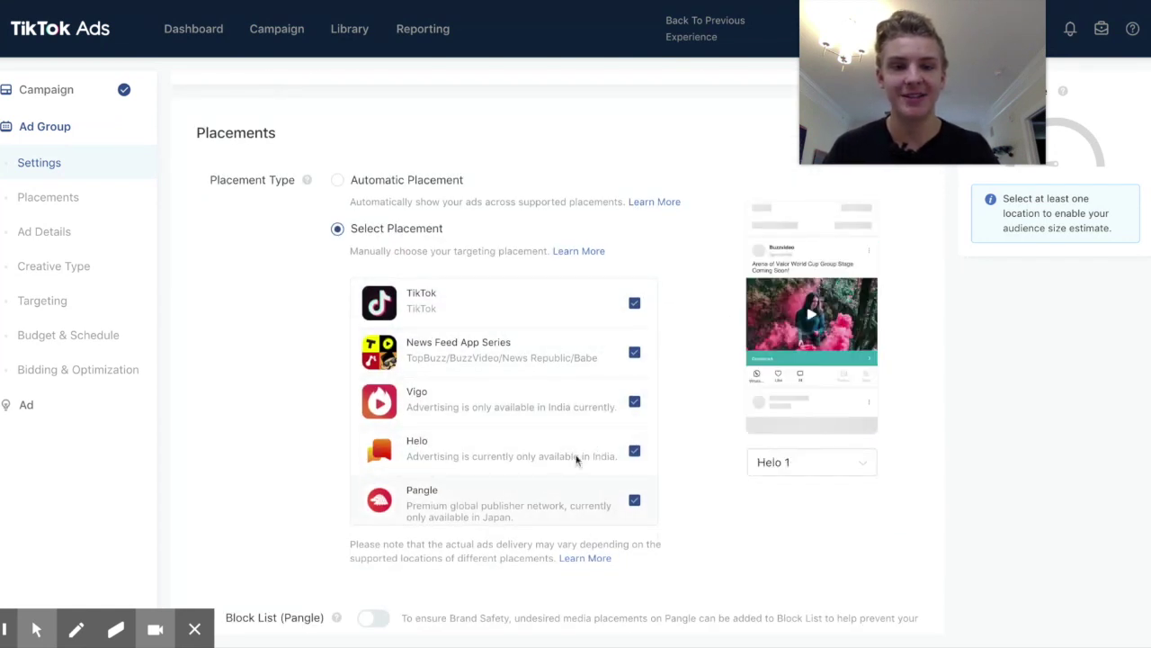
{"action": "left_click", "coordinate": [635, 352]}
{"action": "left_click", "coordinate": [635, 401]}
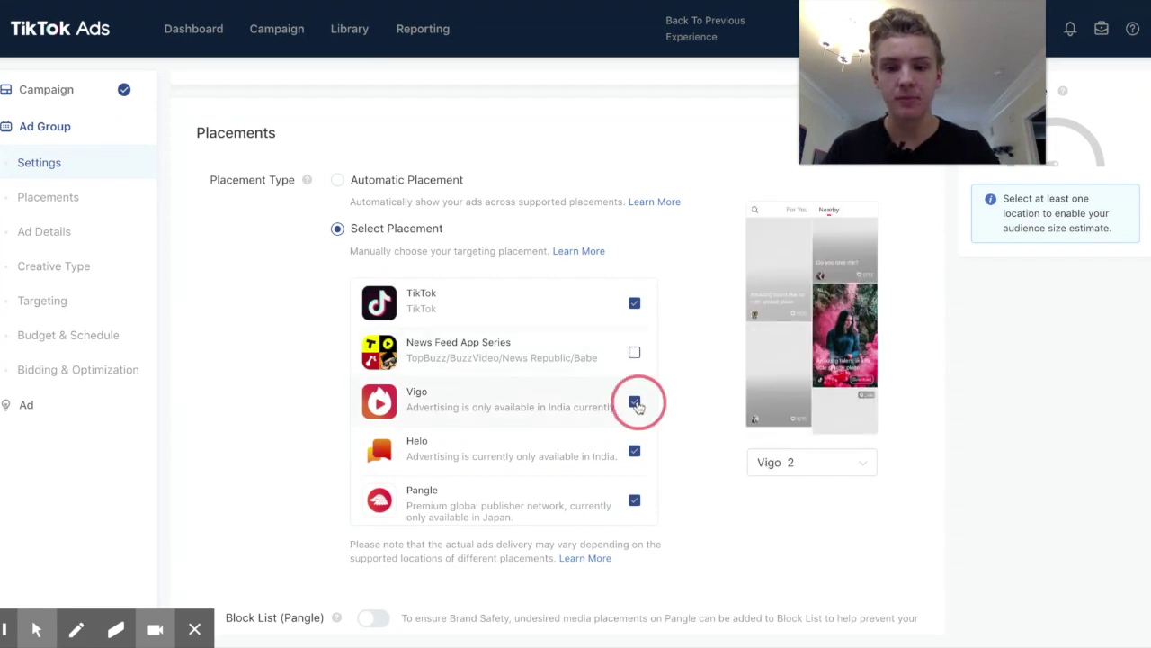
{"action": "left_click", "coordinate": [635, 451]}
{"action": "left_click", "coordinate": [636, 500]}
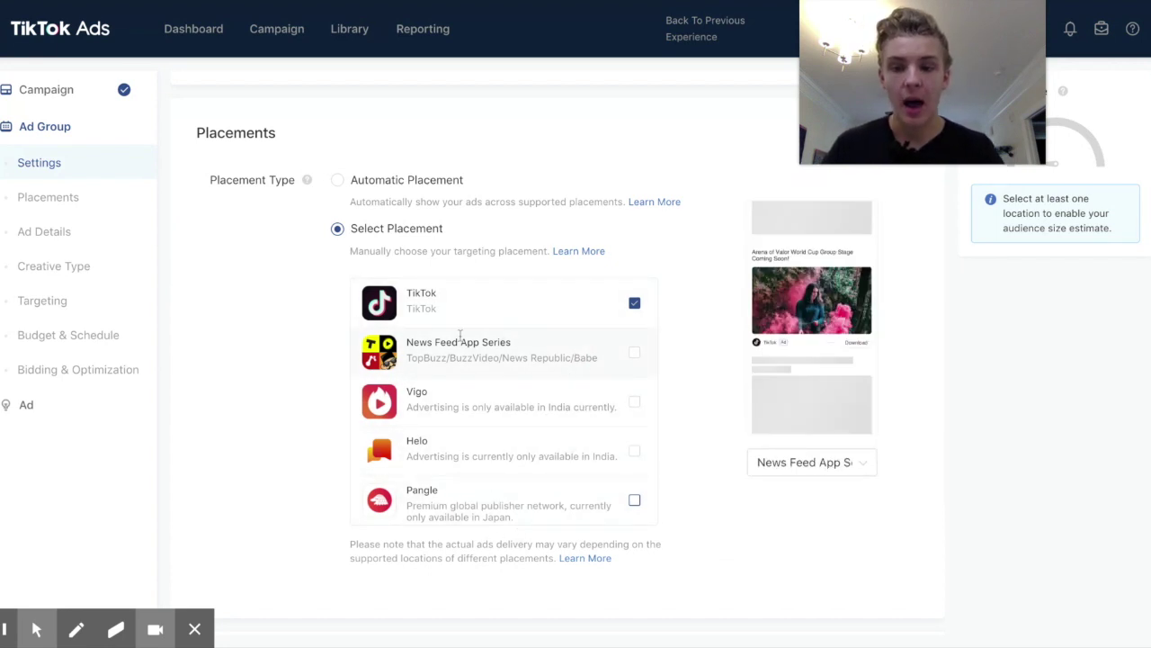
{"action": "left_click", "coordinate": [417, 338]}
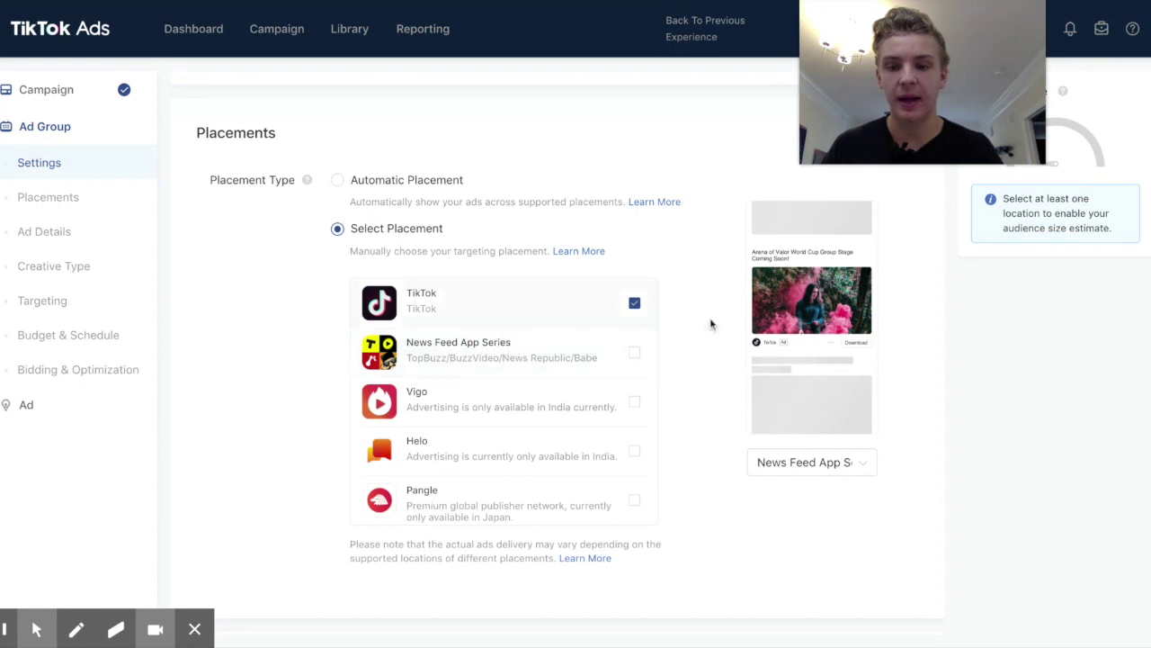
{"action": "scroll", "coordinate": [785, 417], "scroll_direction": "down", "scroll_amount": 3}
{"action": "scroll", "coordinate": [785, 416], "scroll_direction": "down", "scroll_amount": 2}
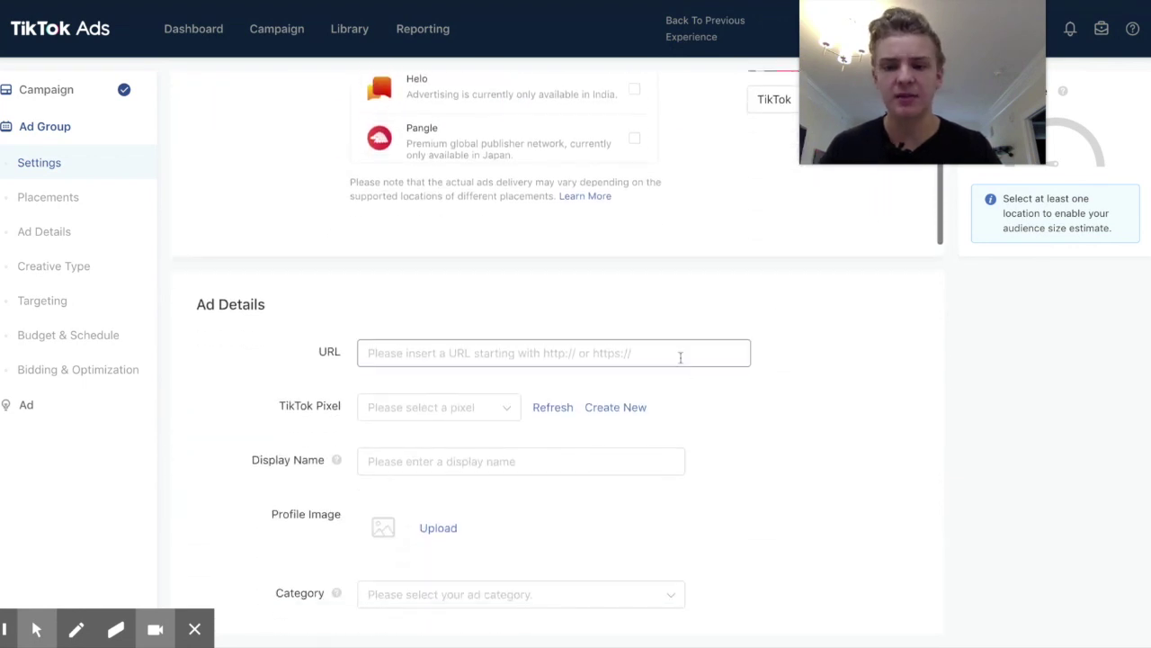
{"action": "left_click", "coordinate": [592, 354]}
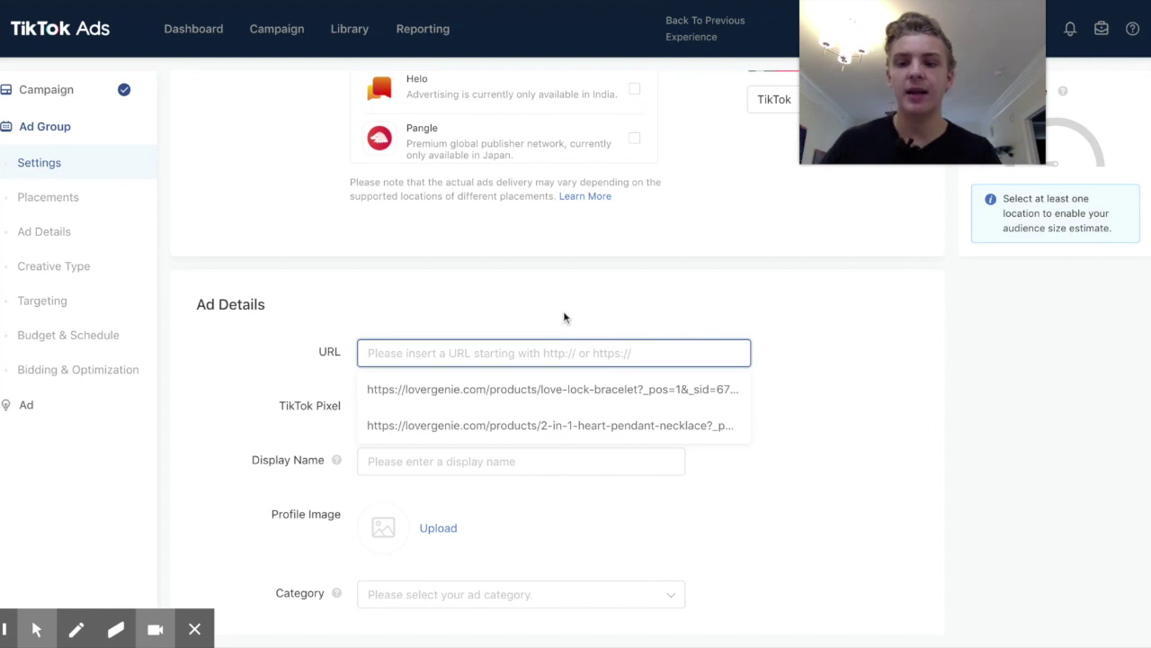
{"action": "type", "text": "www"}
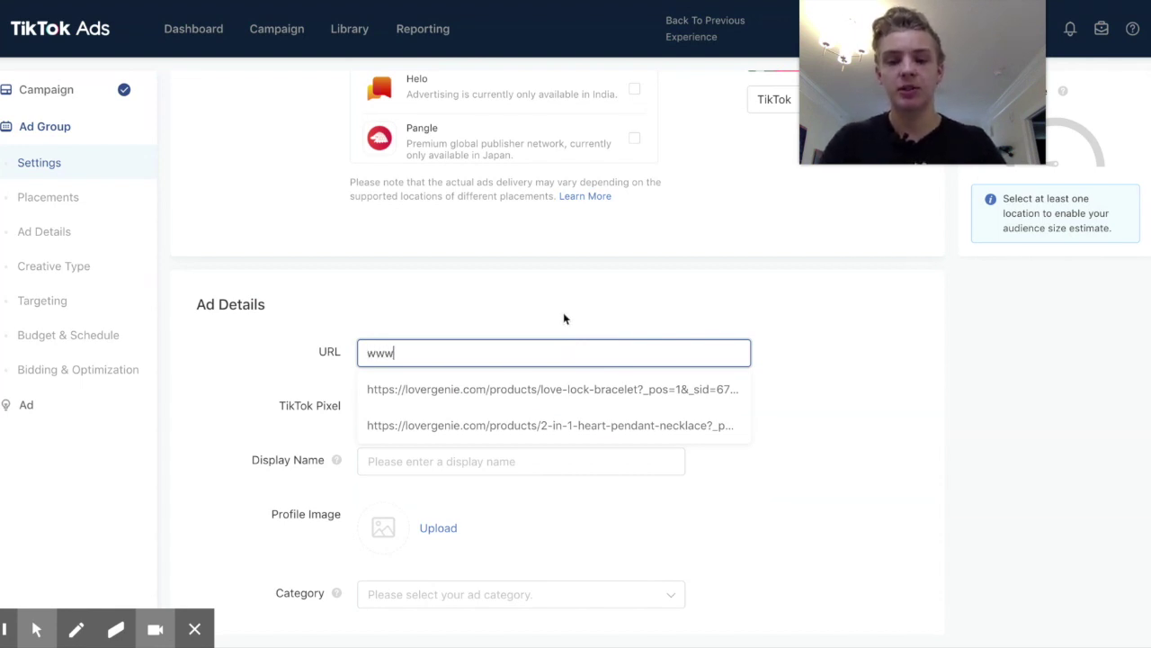
{"action": "type", "text": ".store"}
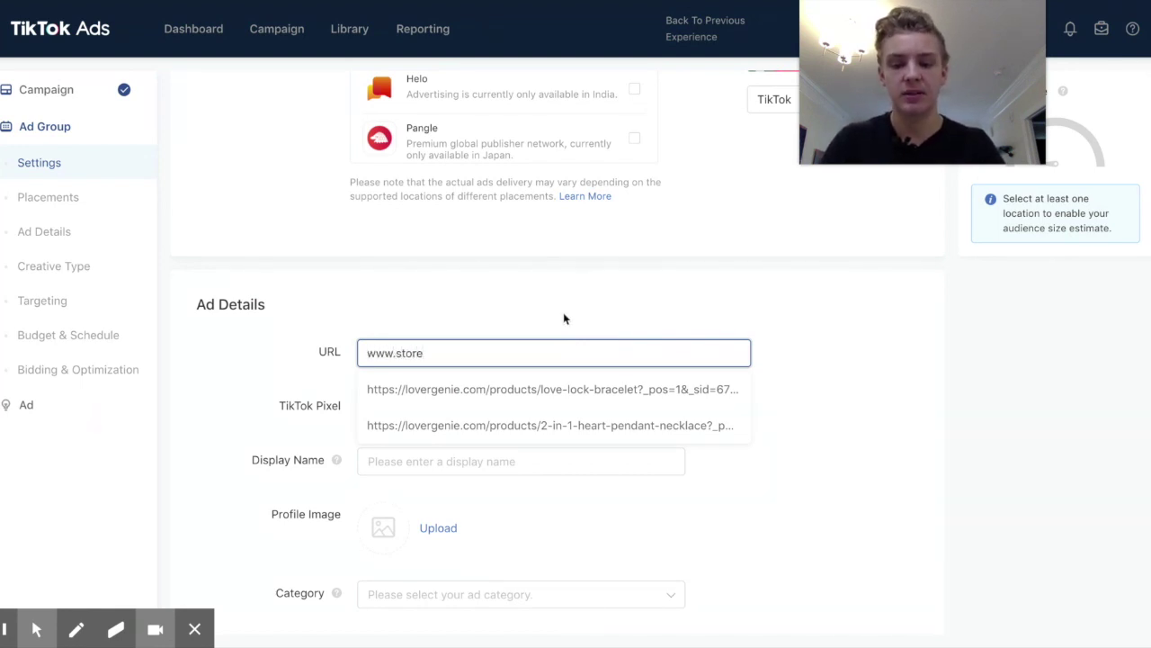
{"action": "type", "text": ".co"}
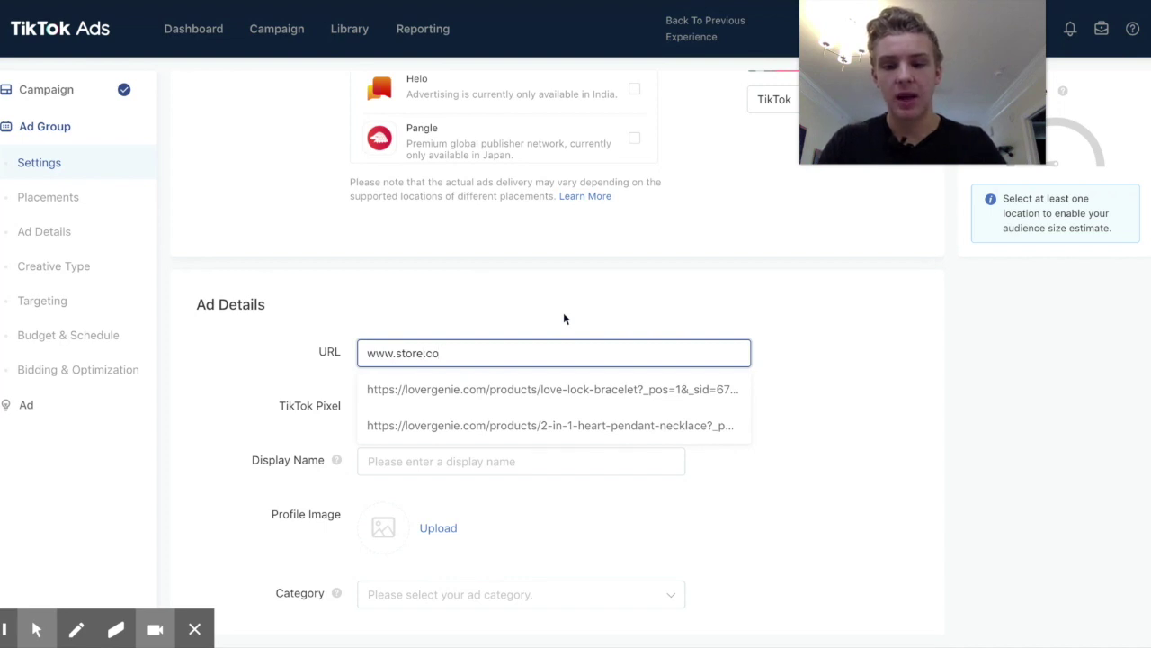
{"action": "type", "text": "m/"}
{"action": "key", "text": "BackSpace"}
{"action": "key", "text": "BackSpace"}
{"action": "type", "text": "m"}
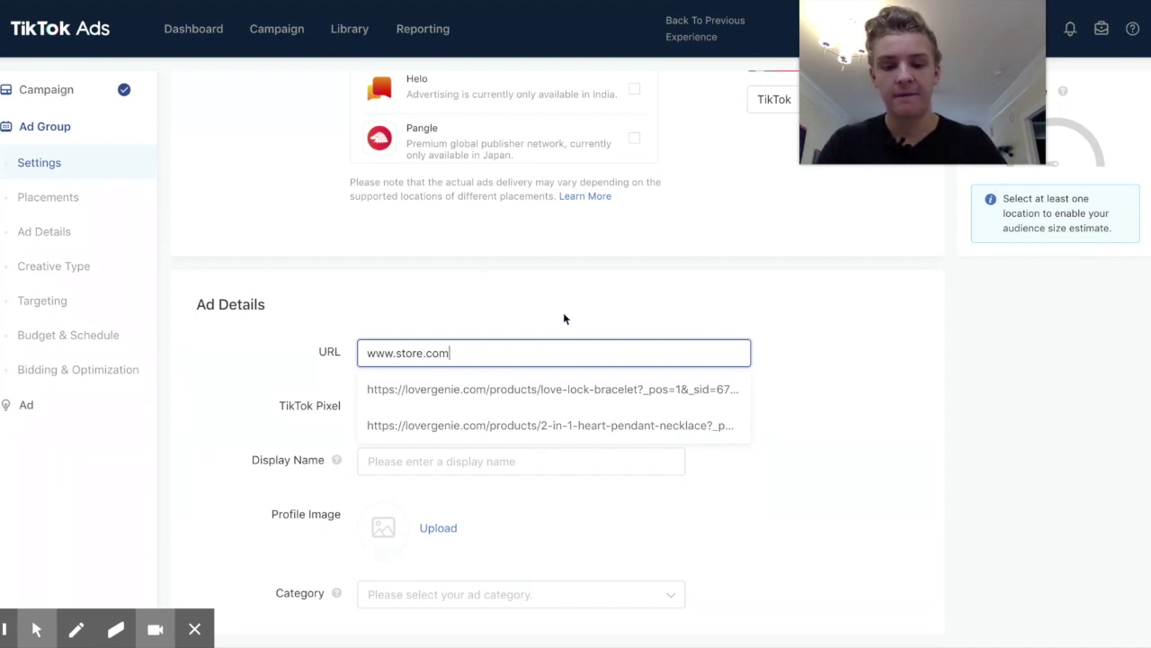
{"action": "type", "text": "/fidgets[pi"}
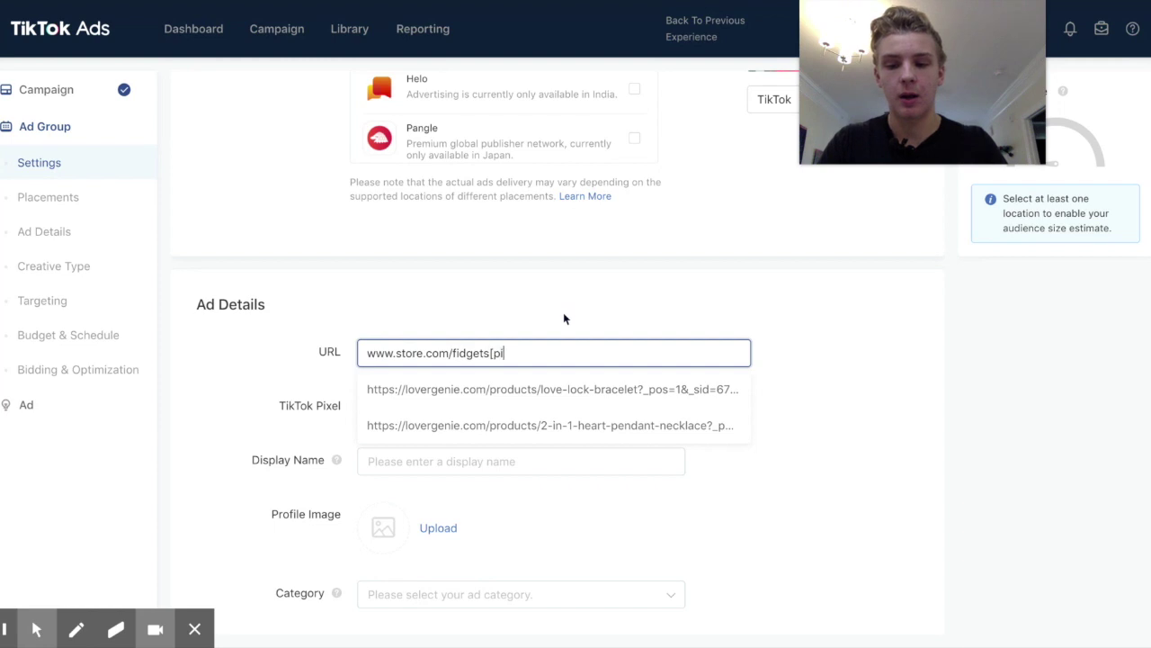
{"action": "type", "text": "nner"}
{"action": "left_click", "coordinate": [493, 352]}
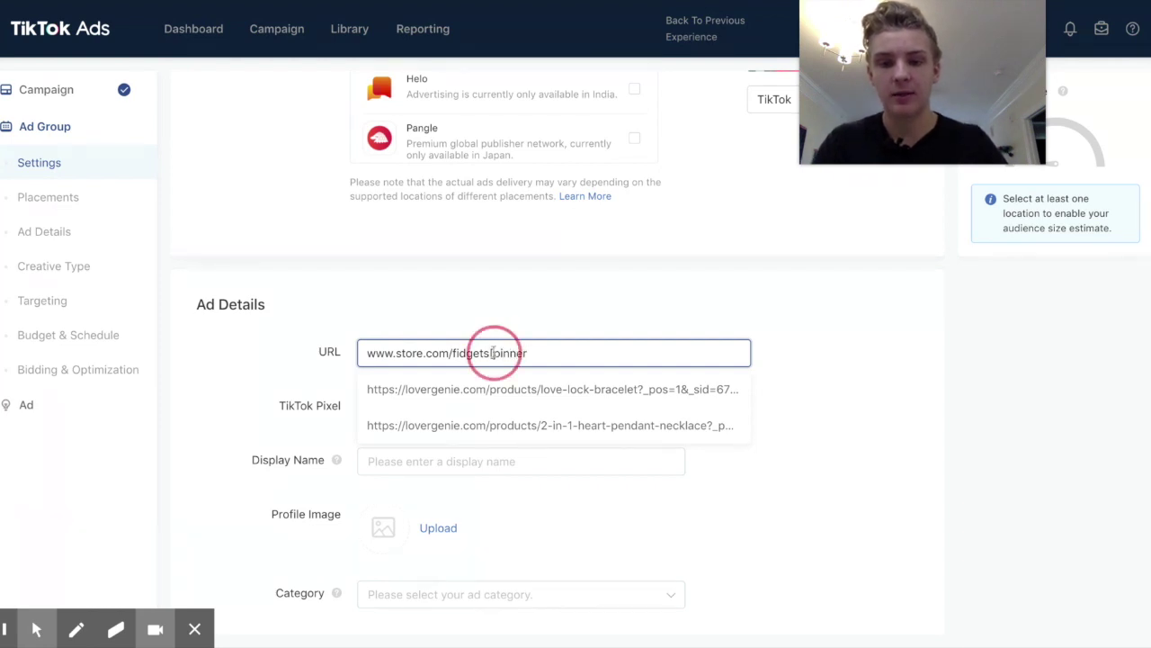
{"action": "key", "text": "BackSpace"}
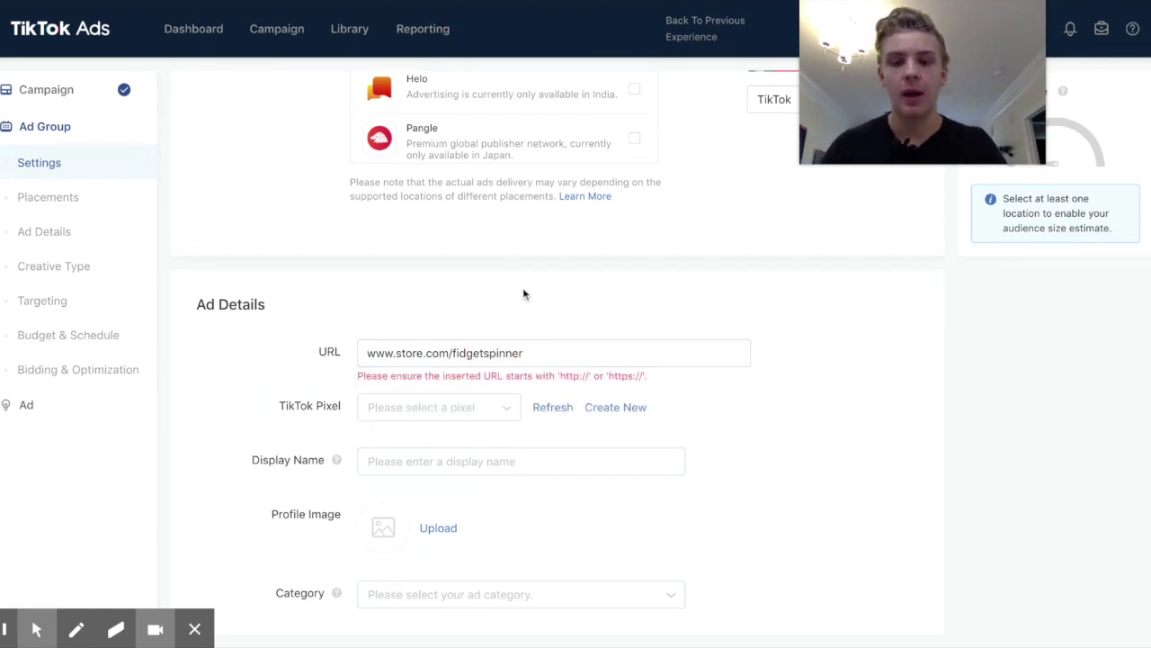
{"action": "left_click", "coordinate": [517, 446]}
Assign the TikTok pixel named Pixel to the ad group with the Place an Order/Complete Payment event.
{"action": "scroll", "coordinate": [513, 444], "scroll_direction": "down", "scroll_amount": 2}
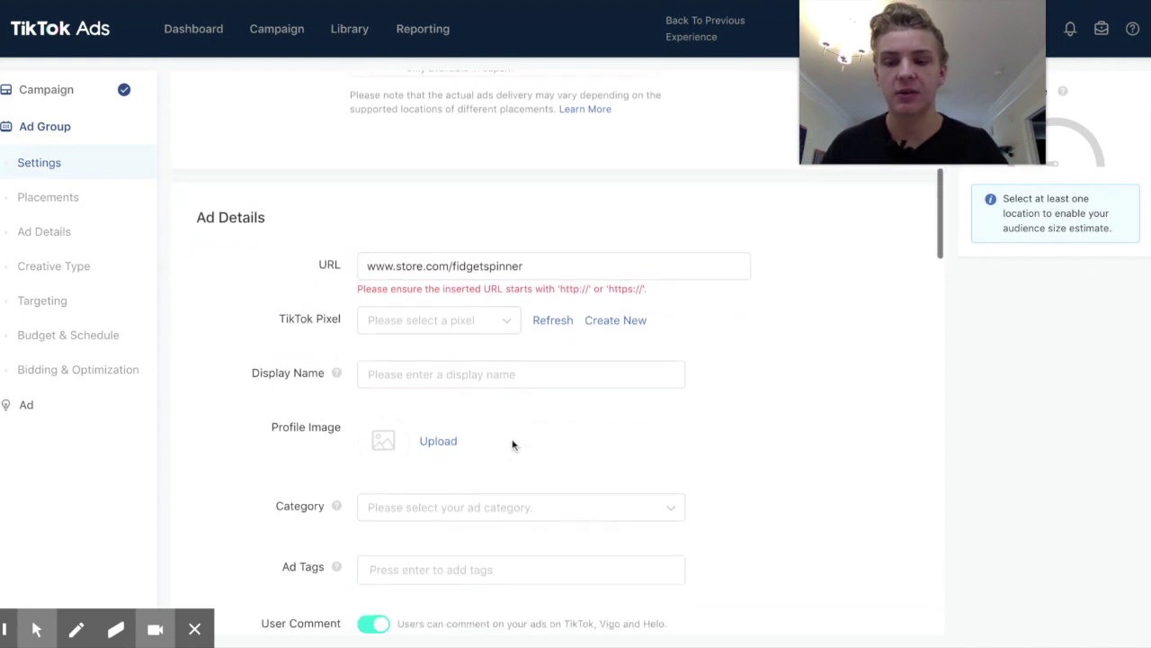
{"action": "left_click", "coordinate": [475, 217]}
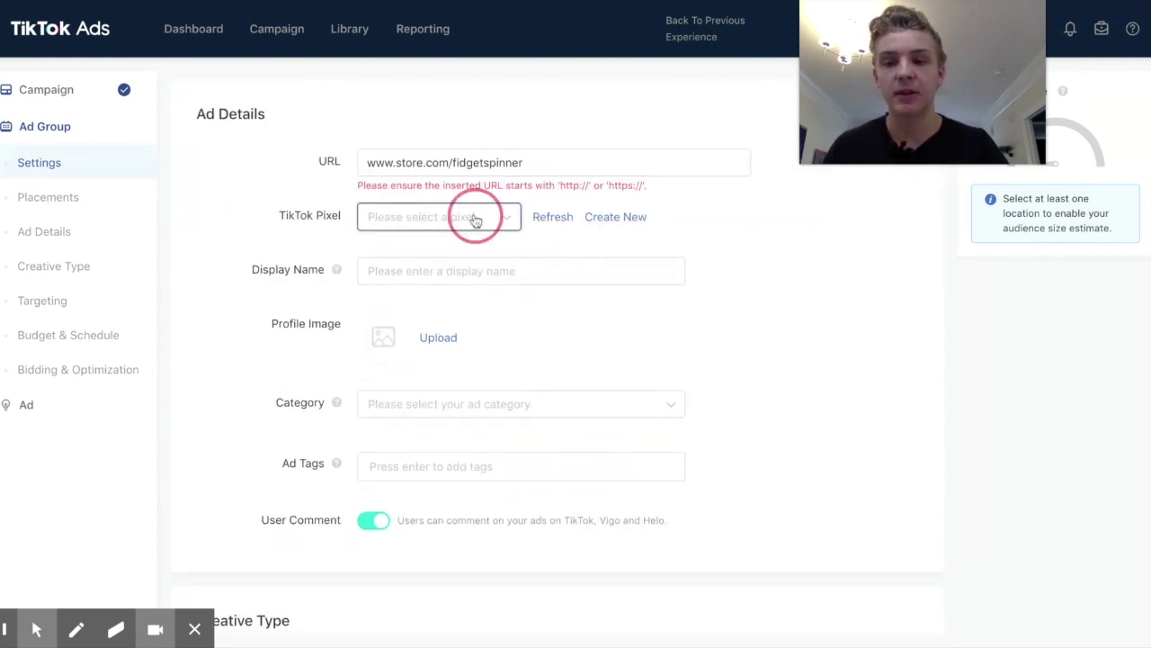
{"action": "left_click", "coordinate": [452, 295]}
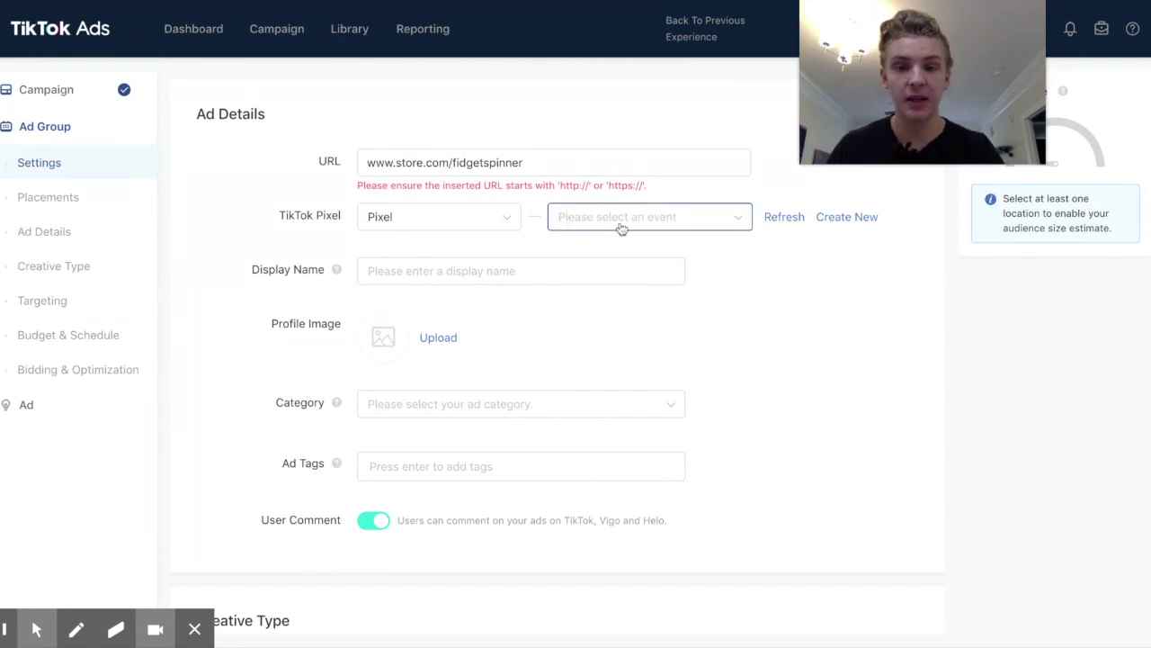
{"action": "left_click", "coordinate": [620, 229]}
{"action": "scroll", "coordinate": [689, 309], "scroll_direction": "down", "scroll_amount": 1}
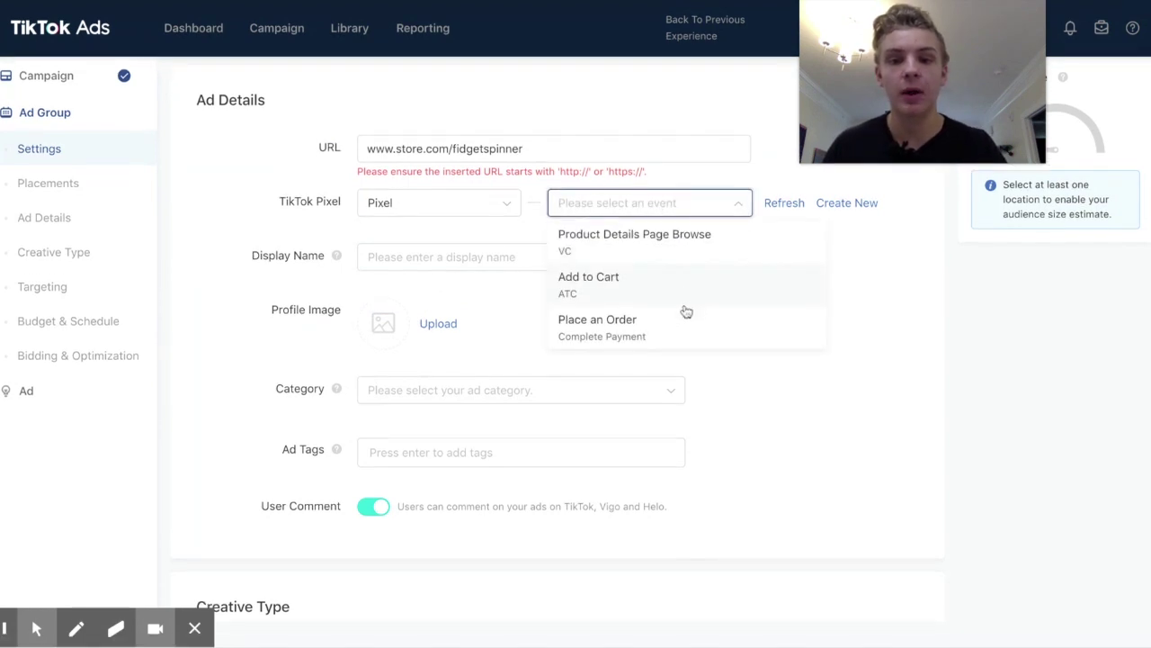
{"action": "left_click", "coordinate": [656, 326]}
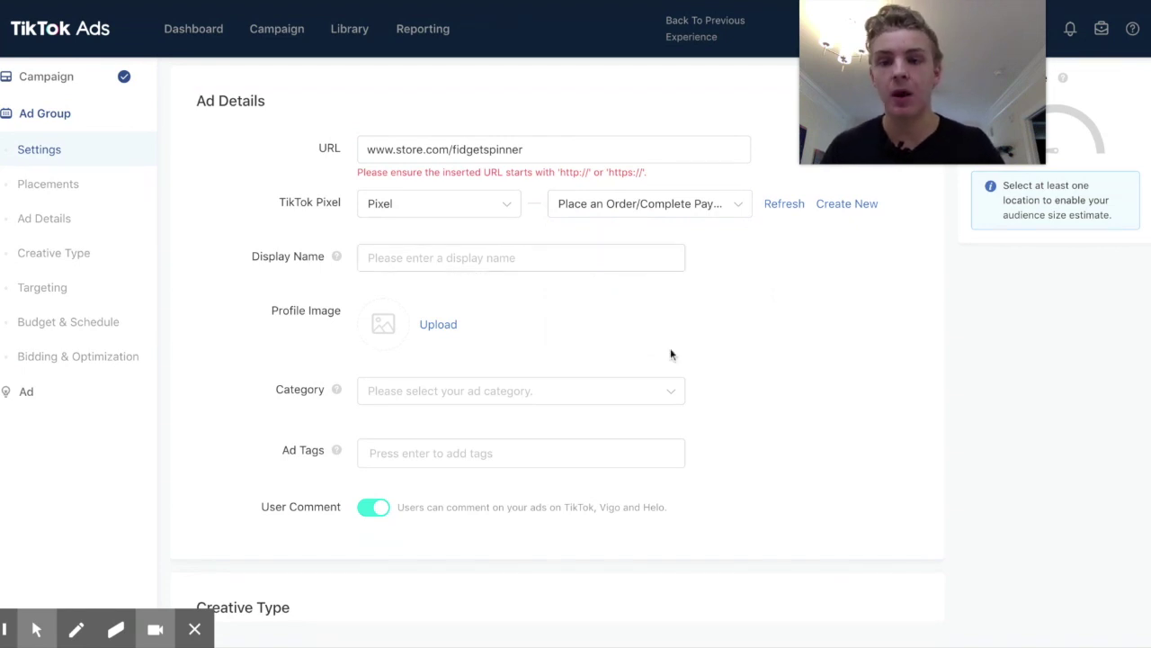
Set the ad's display name to Spinner.
{"action": "left_click", "coordinate": [531, 254]}
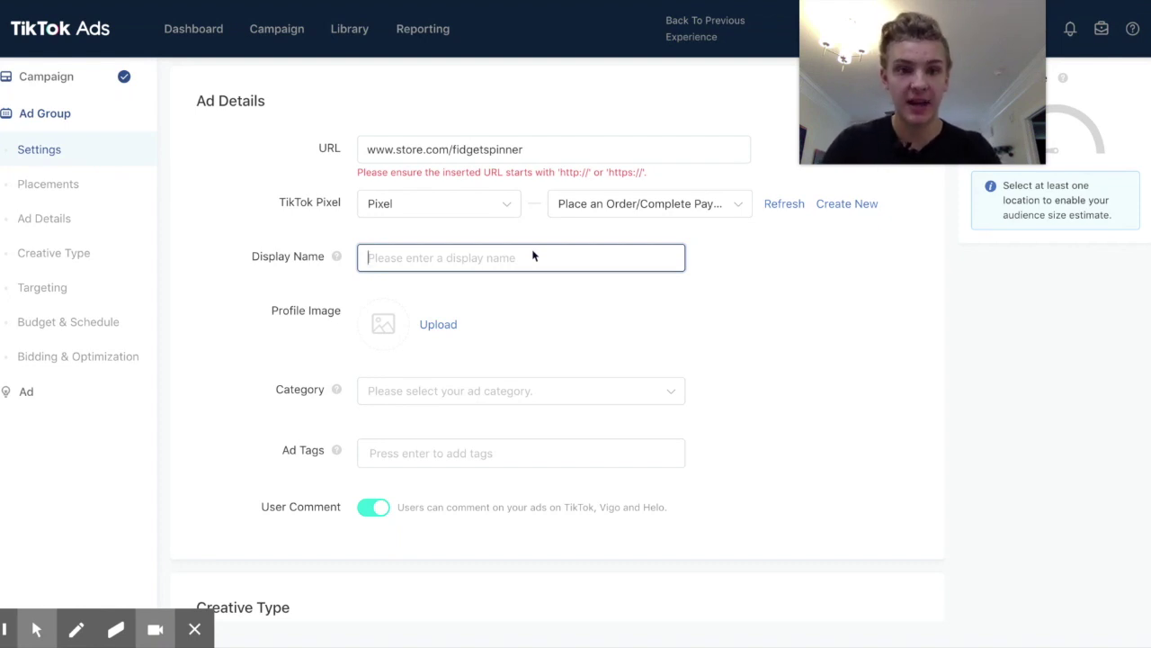
{"action": "type", "text": "Spin"}
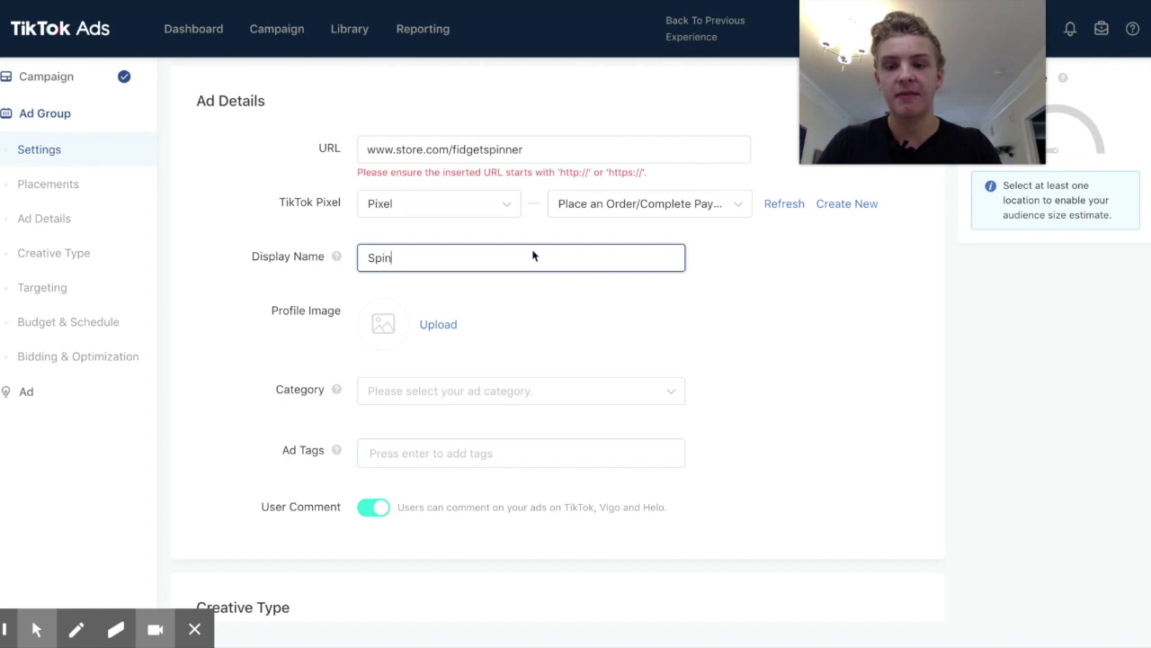
{"action": "type", "text": "ner"}
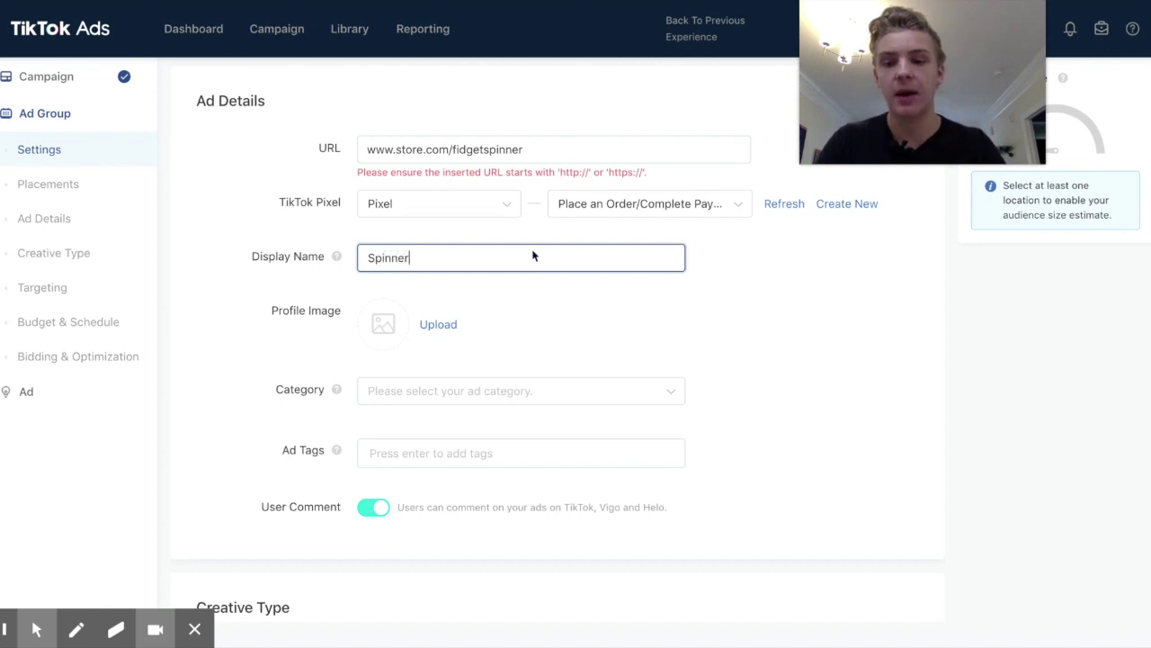
Browse the available ad categories and set the ad's category to Adult Products.
{"action": "left_click", "coordinate": [766, 274]}
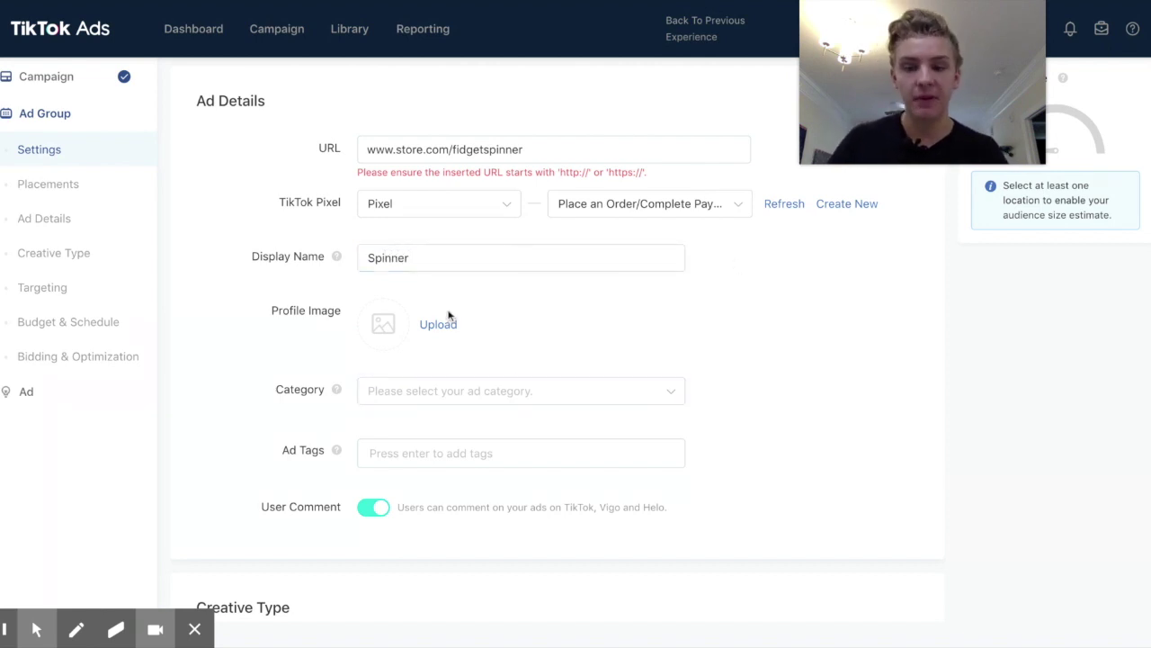
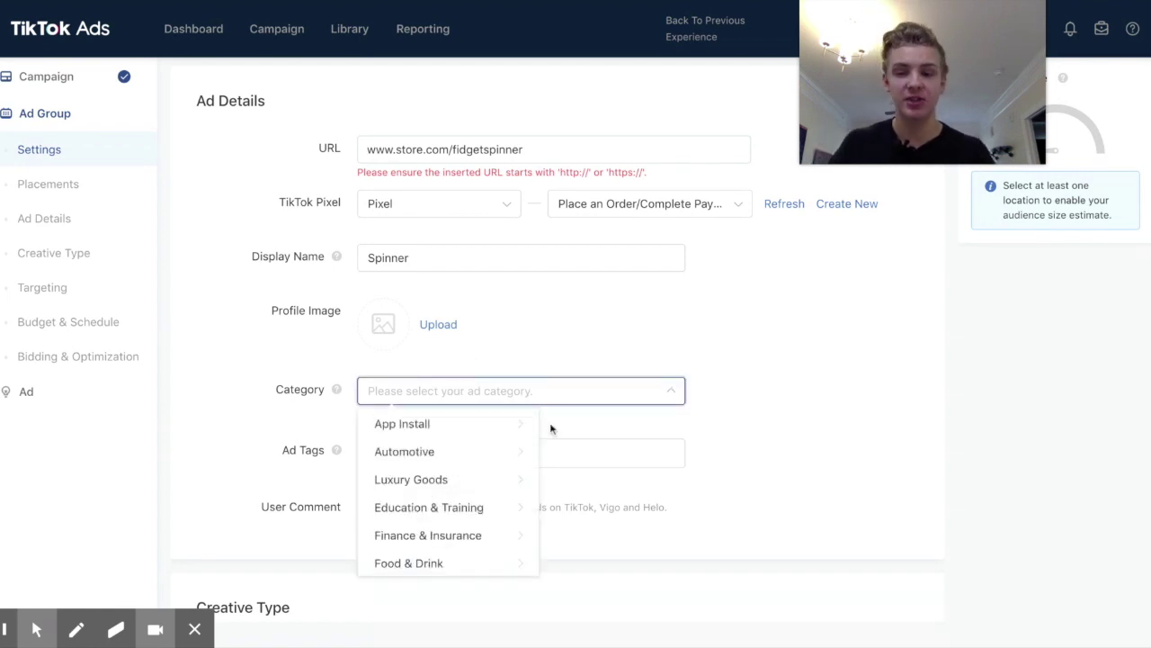
{"action": "scroll", "coordinate": [517, 495], "scroll_direction": "down", "scroll_amount": 1}
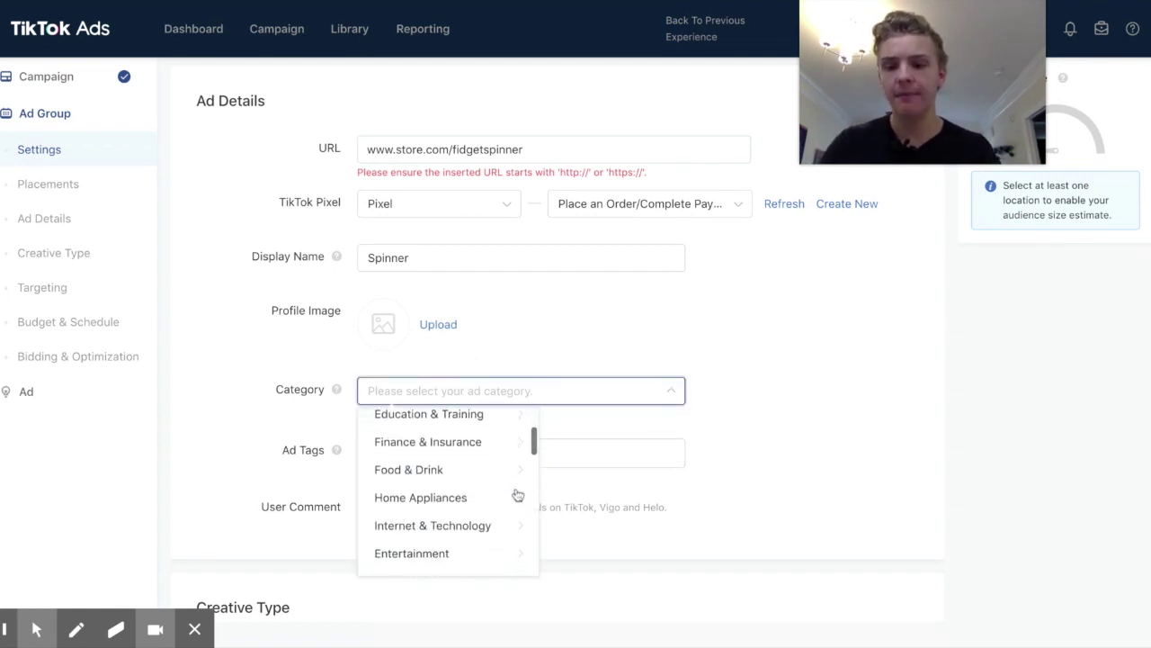
{"action": "scroll", "coordinate": [517, 495], "scroll_direction": "down", "scroll_amount": 4}
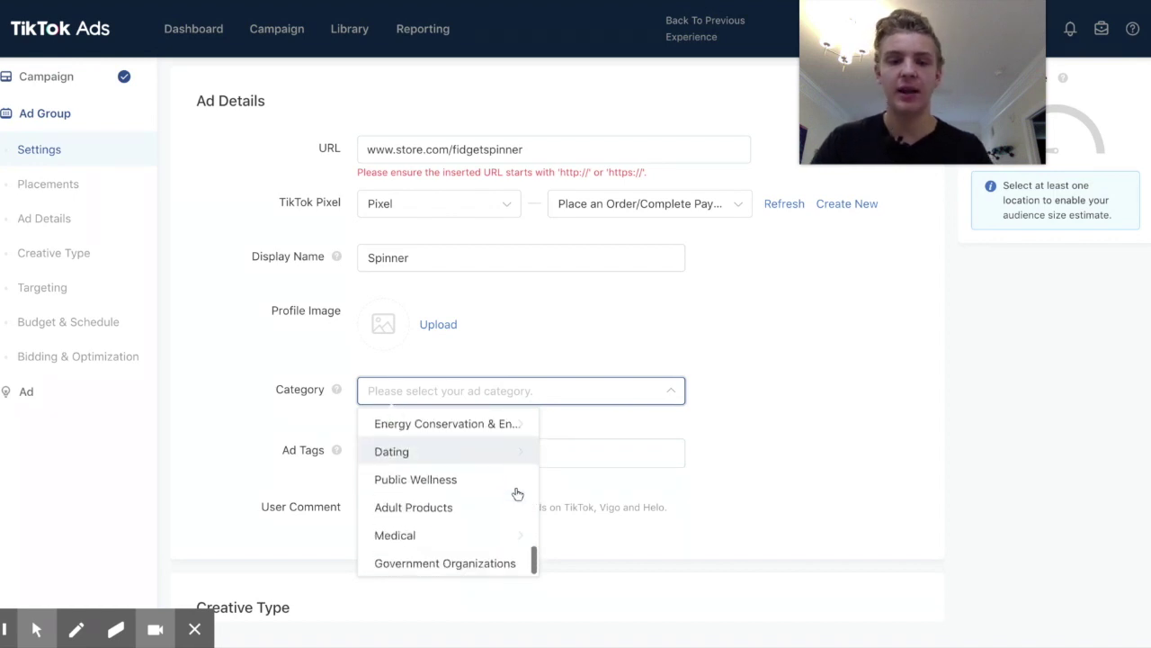
{"action": "scroll", "coordinate": [517, 494], "scroll_direction": "up", "scroll_amount": 5}
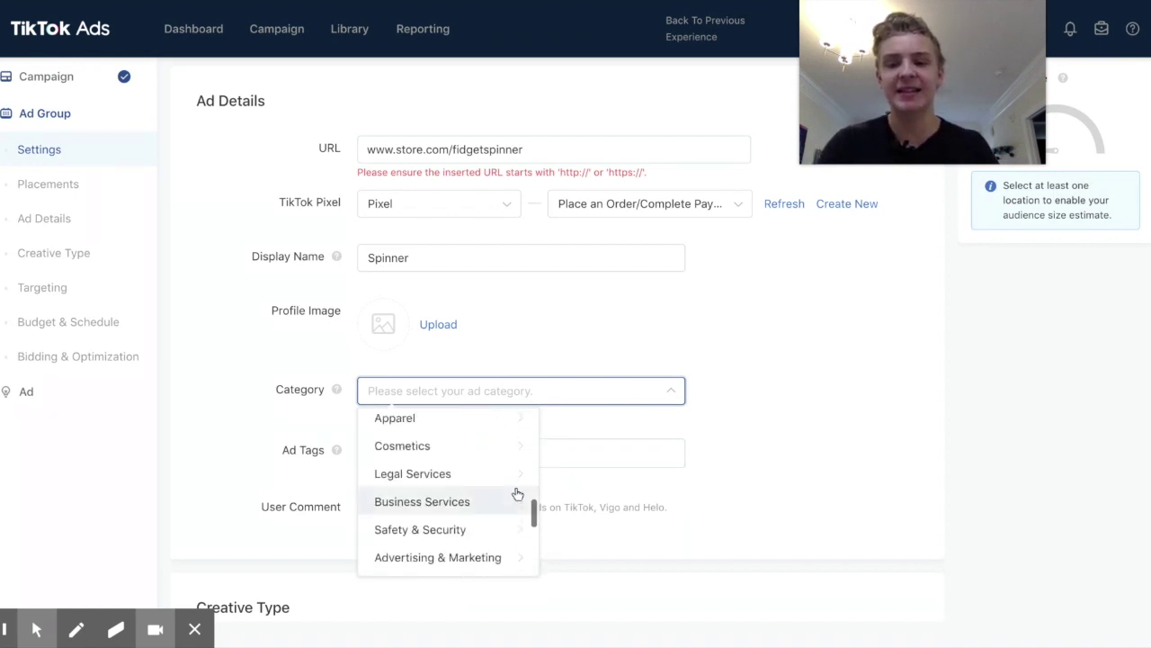
{"action": "scroll", "coordinate": [517, 494], "scroll_direction": "up", "scroll_amount": 2}
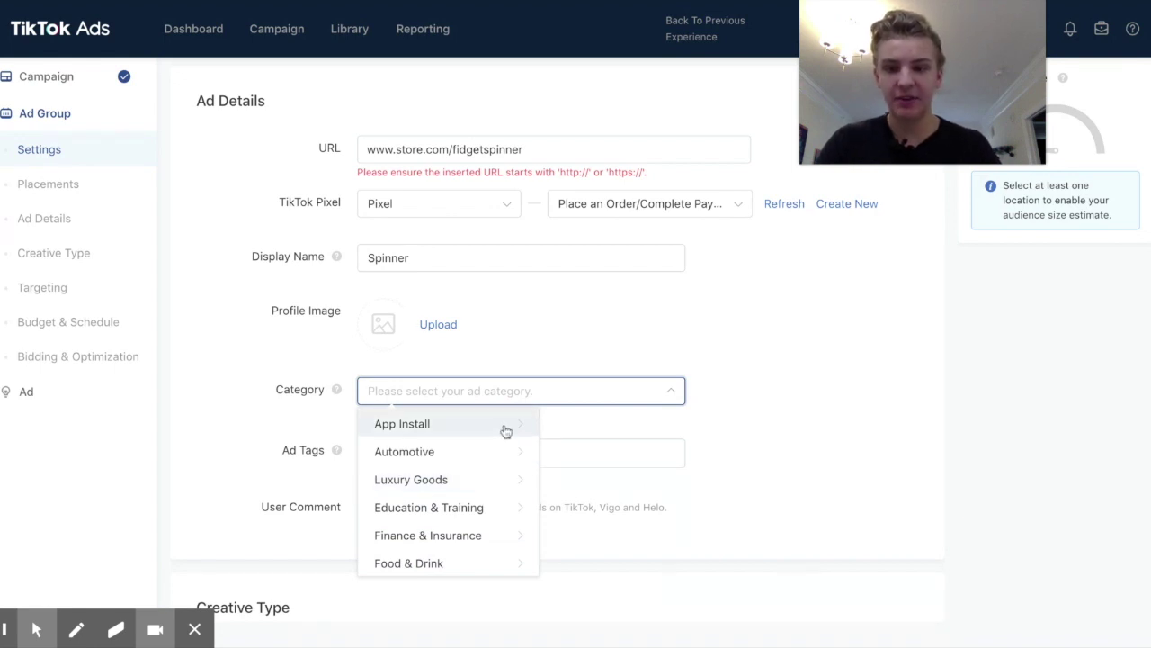
{"action": "scroll", "coordinate": [504, 550], "scroll_direction": "down", "scroll_amount": 2}
{"action": "scroll", "coordinate": [504, 551], "scroll_direction": "down", "scroll_amount": 5}
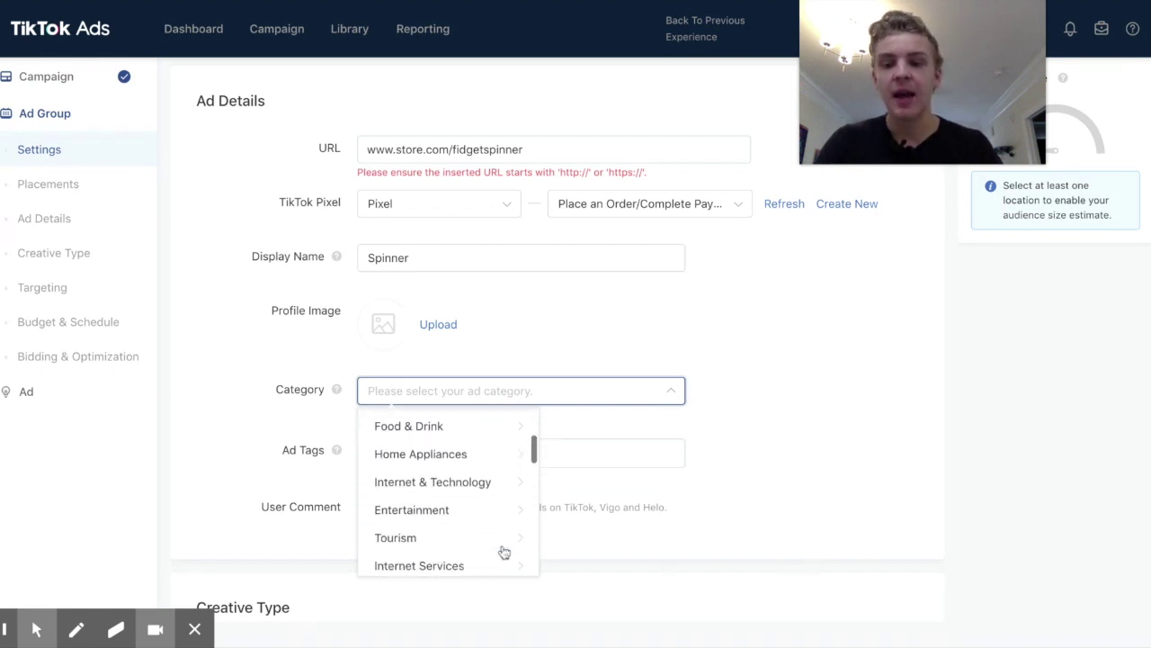
{"action": "scroll", "coordinate": [504, 552], "scroll_direction": "down", "scroll_amount": 10}
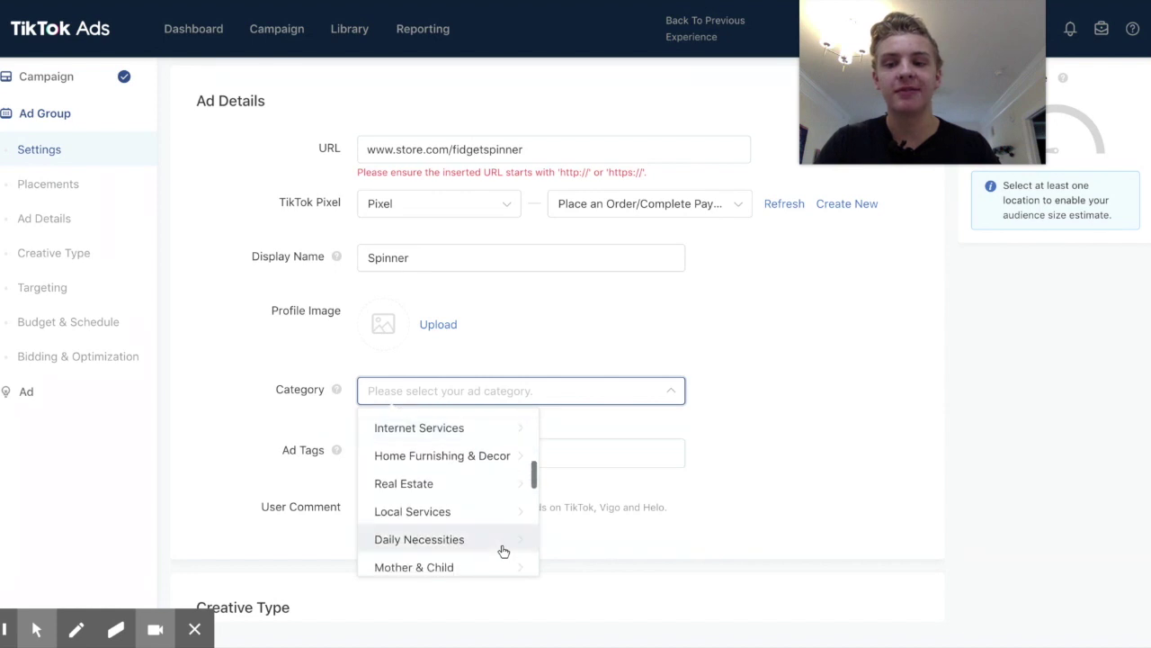
{"action": "scroll", "coordinate": [504, 550], "scroll_direction": "down", "scroll_amount": 5}
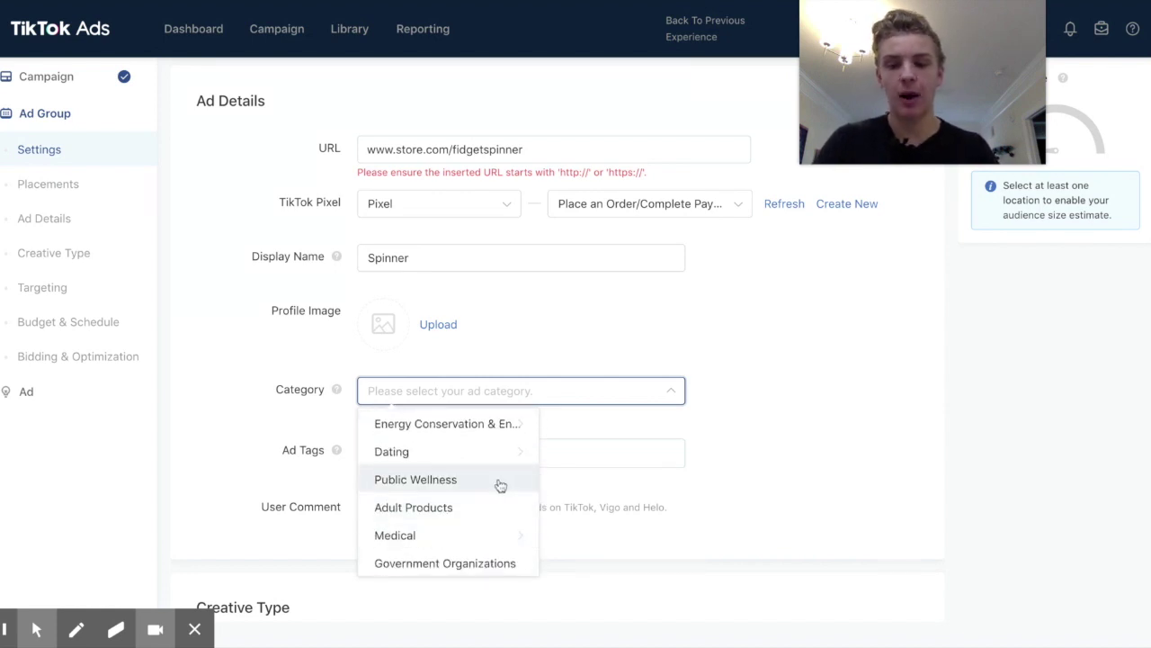
{"action": "scroll", "coordinate": [501, 485], "scroll_direction": "up", "scroll_amount": 20}
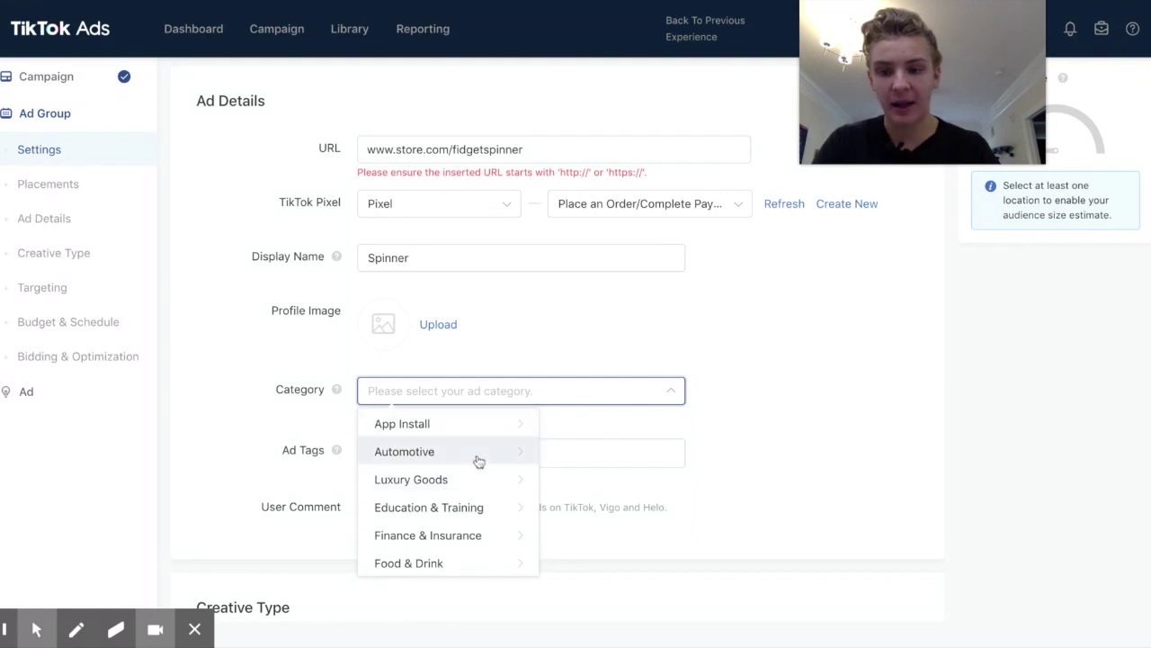
{"action": "scroll", "coordinate": [477, 457], "scroll_direction": "down", "scroll_amount": 15}
{"action": "left_click", "coordinate": [457, 510]}
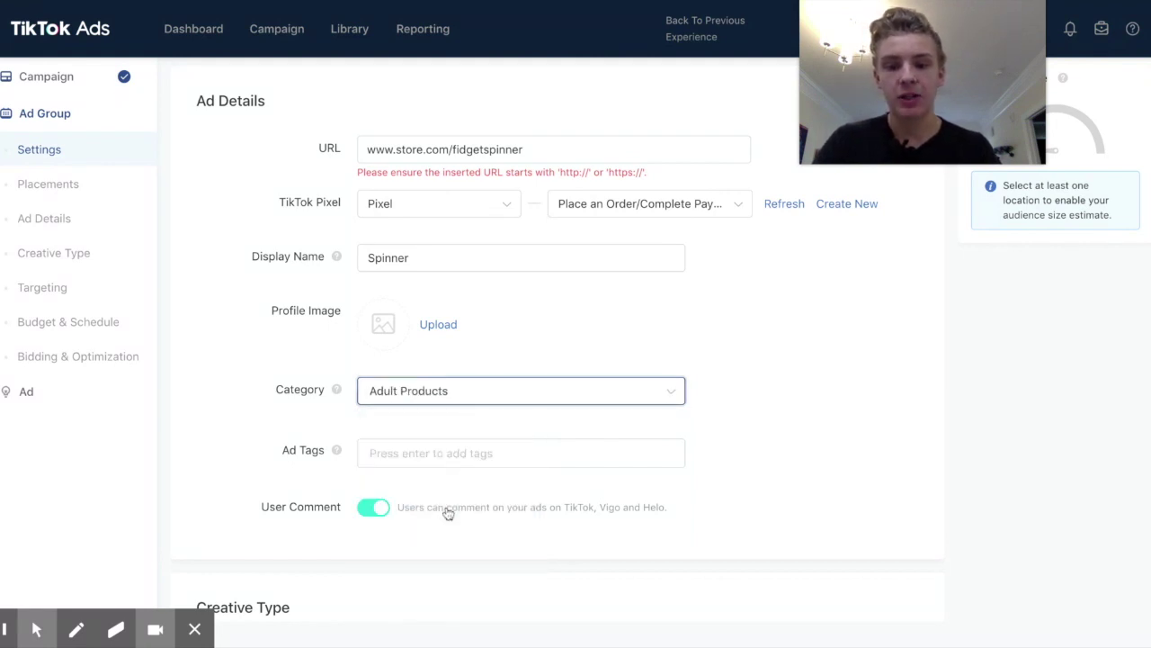
Enter the ad tags fidget spinner, fidget toy, teen, trendy, distraction and ADHD, separated by commas.
{"action": "left_click", "coordinate": [611, 463]}
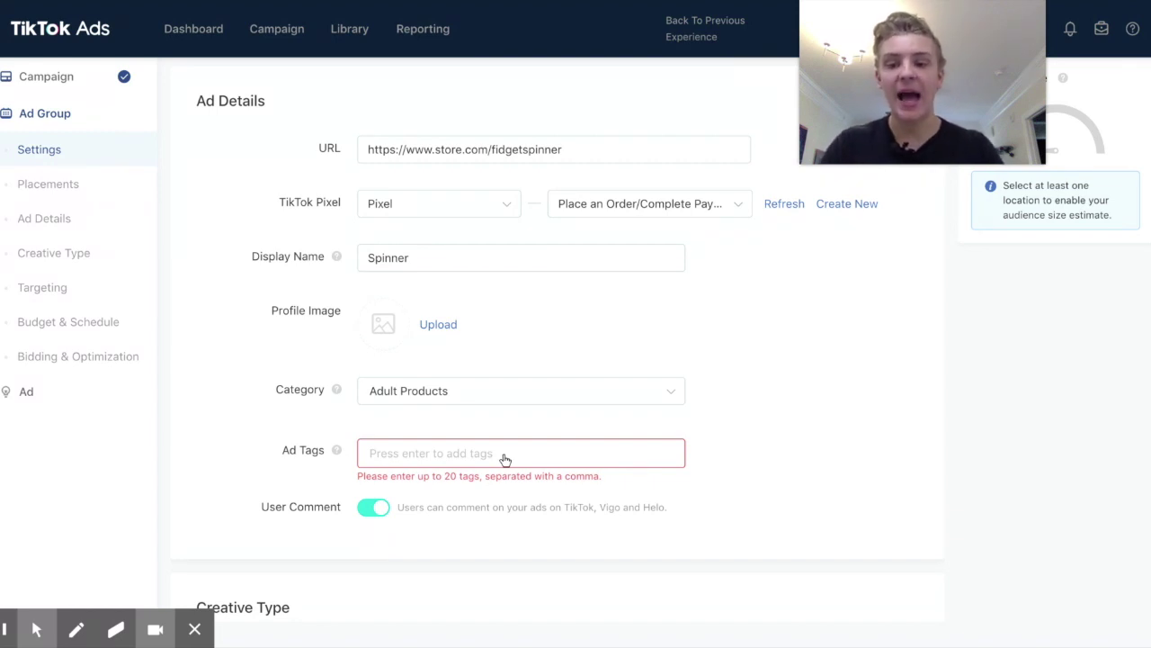
{"action": "left_click", "coordinate": [505, 460]}
{"action": "type", "text": "fidget spinner, fidget toy, teen, trendy, "}
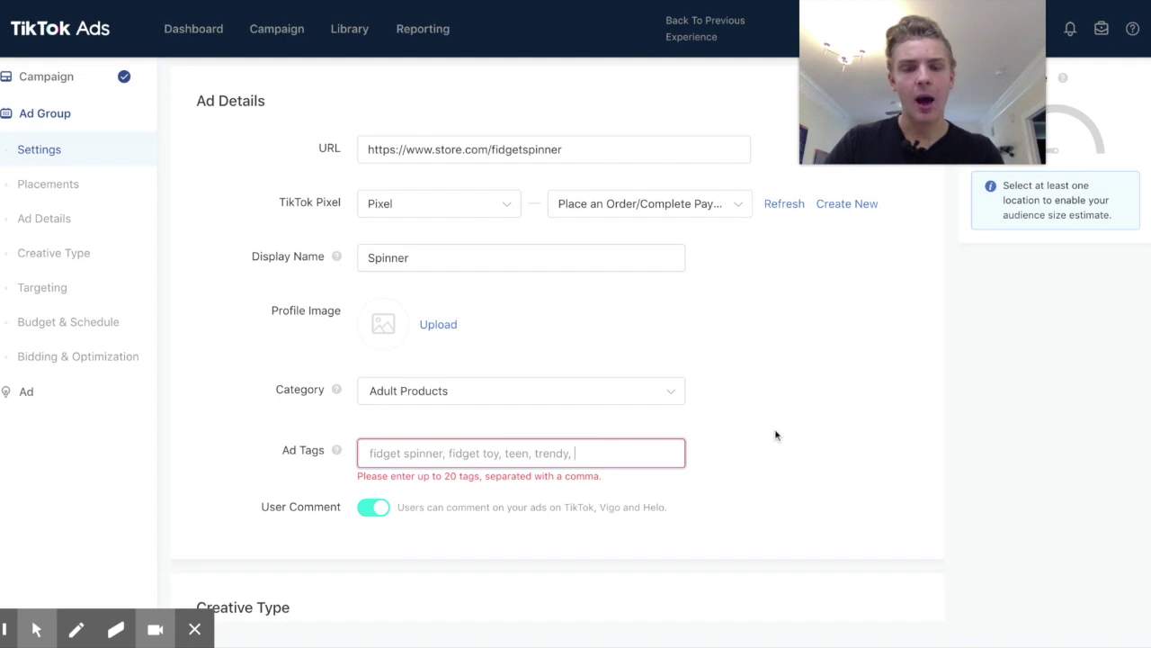
{"action": "type", "text": "distraction, ADHD"}
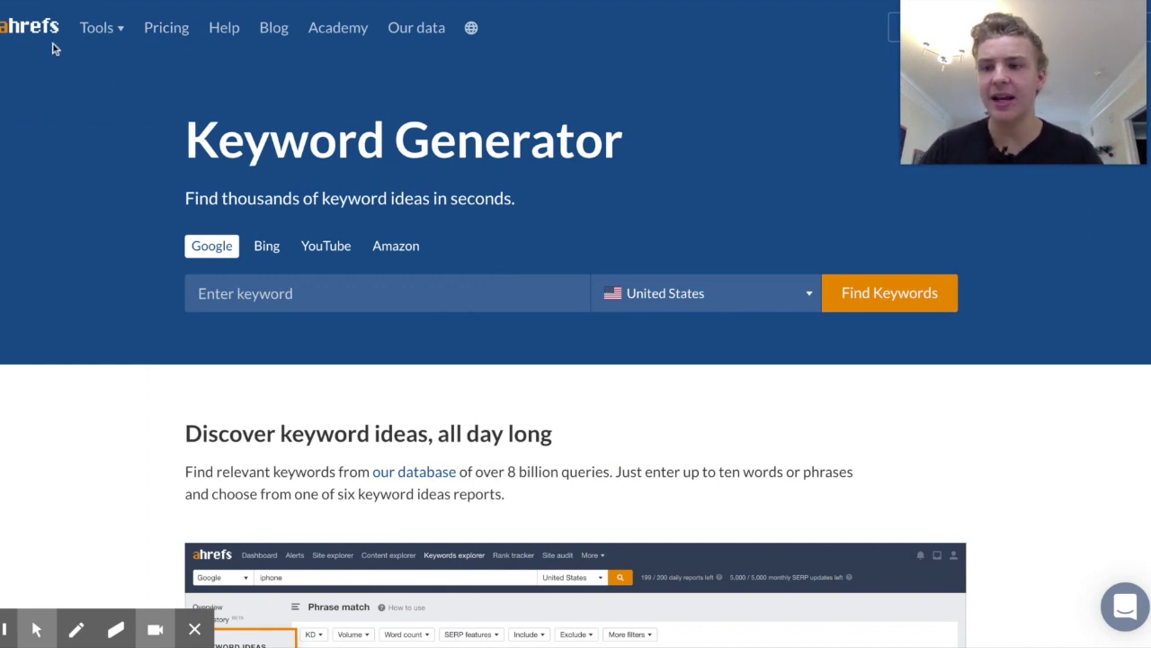
Switch to the Ahrefs Keyword Generator and find Google keyword ideas for "fidget spinner" in the United States, completing the robot check.
{"action": "left_click", "coordinate": [301, 297]}
{"action": "type", "text": "fdg"}
{"action": "key", "text": "BackSpace"}
{"action": "key", "text": "BackSpace"}
{"action": "type", "text": "idget spionner"}
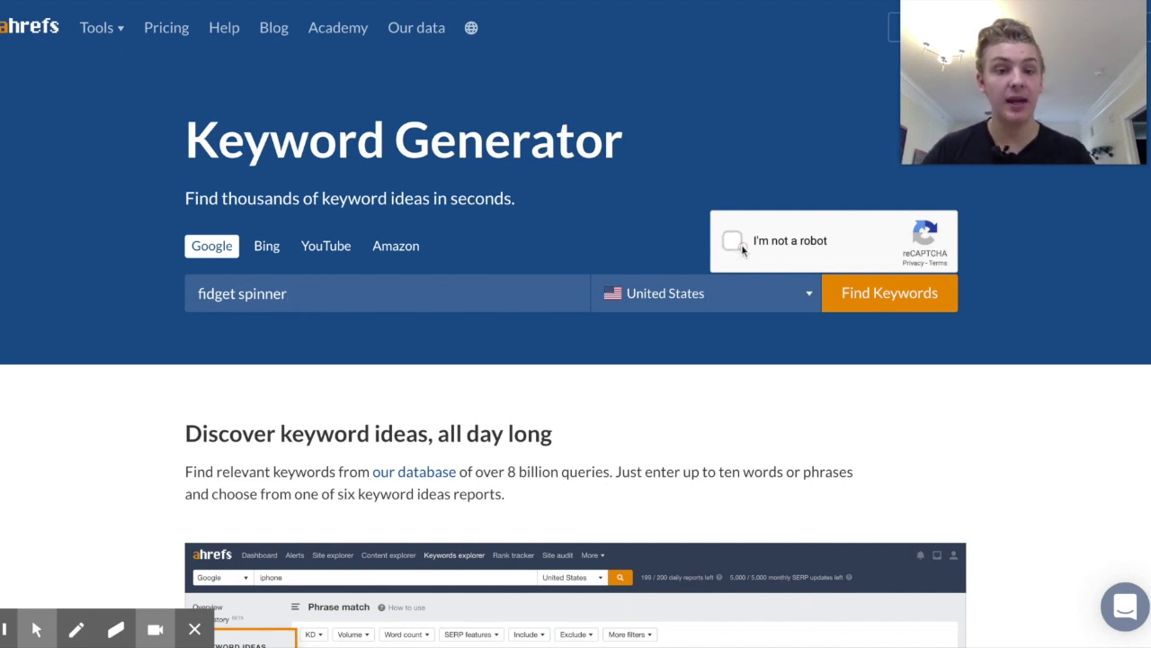
{"action": "left_click", "coordinate": [733, 243]}
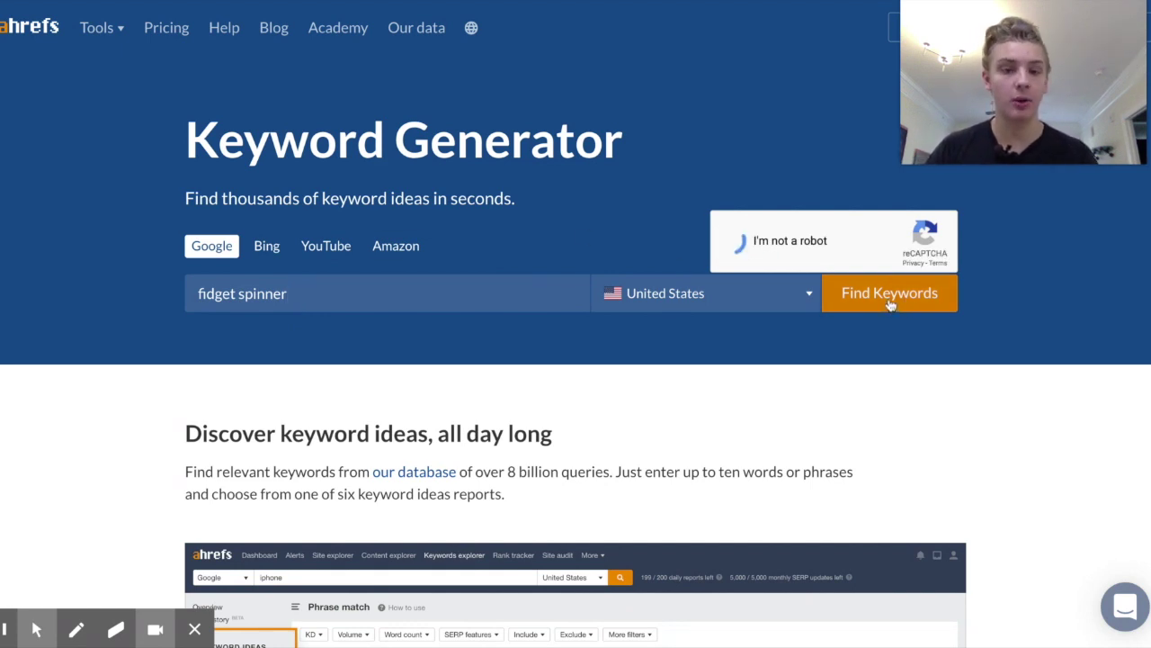
{"action": "left_click", "coordinate": [890, 297]}
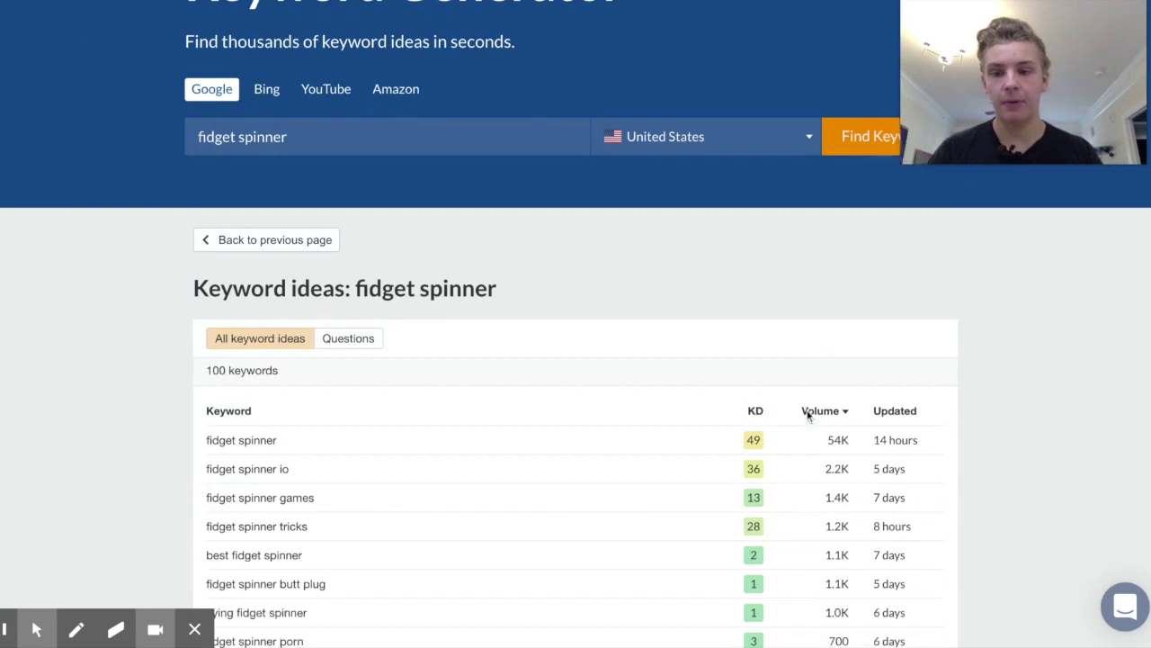
Examine the full list of fidget spinner keyword ideas for terms usable as ad tags.
{"action": "scroll", "coordinate": [808, 413], "scroll_direction": "down", "scroll_amount": 2}
{"action": "scroll", "coordinate": [455, 405], "scroll_direction": "down", "scroll_amount": 1}
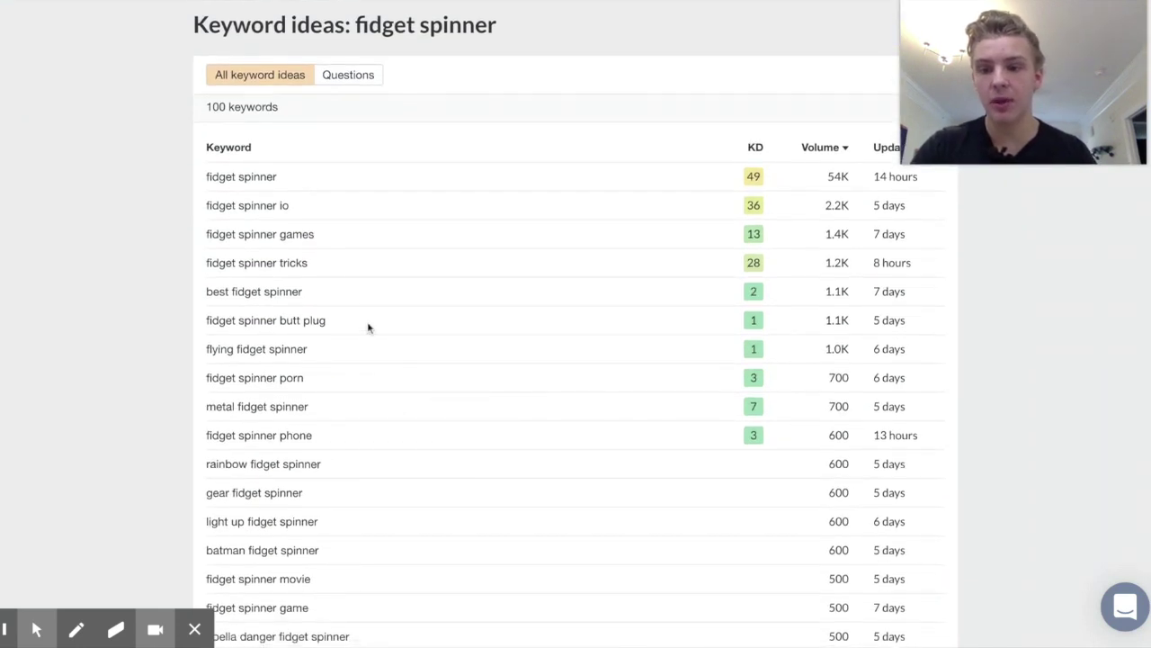
{"action": "double_click", "coordinate": [294, 263]}
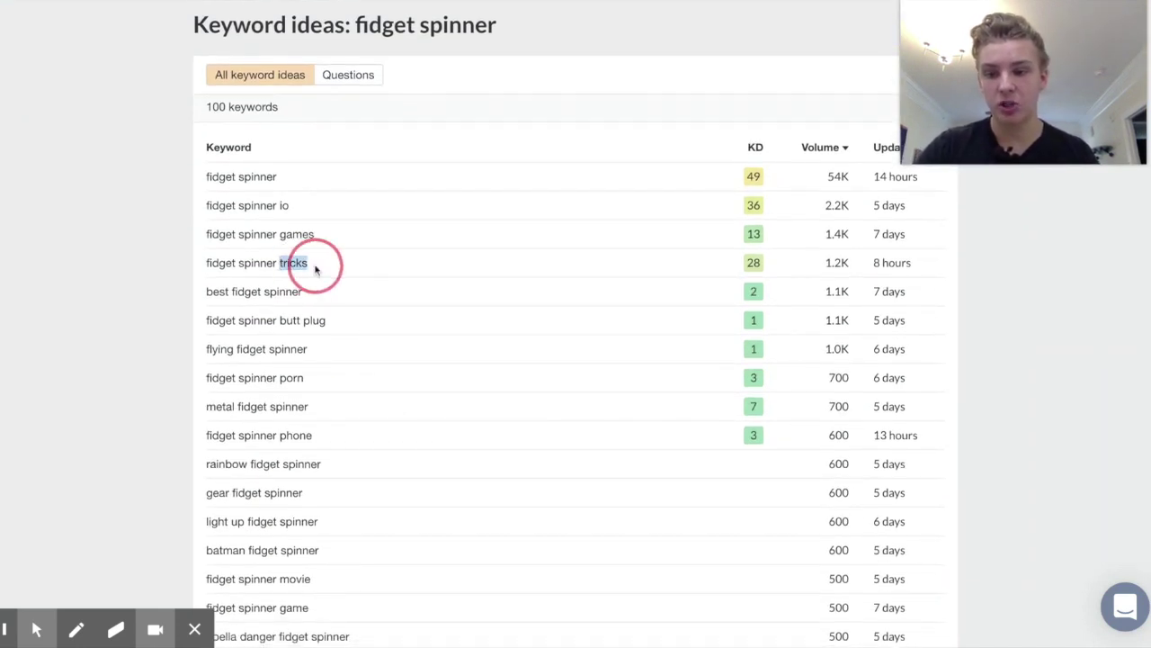
{"action": "scroll", "coordinate": [440, 467], "scroll_direction": "down", "scroll_amount": 1}
{"action": "scroll", "coordinate": [440, 467], "scroll_direction": "down", "scroll_amount": 2}
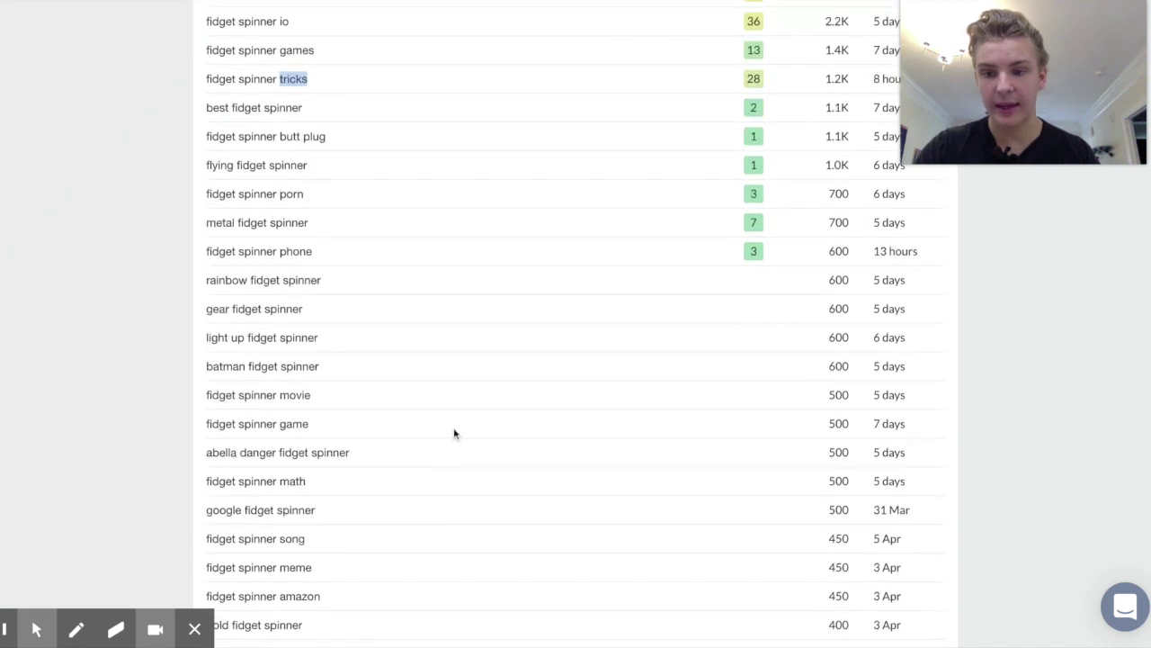
{"action": "scroll", "coordinate": [431, 452], "scroll_direction": "down", "scroll_amount": 1}
{"action": "scroll", "coordinate": [399, 532], "scroll_direction": "down", "scroll_amount": 3}
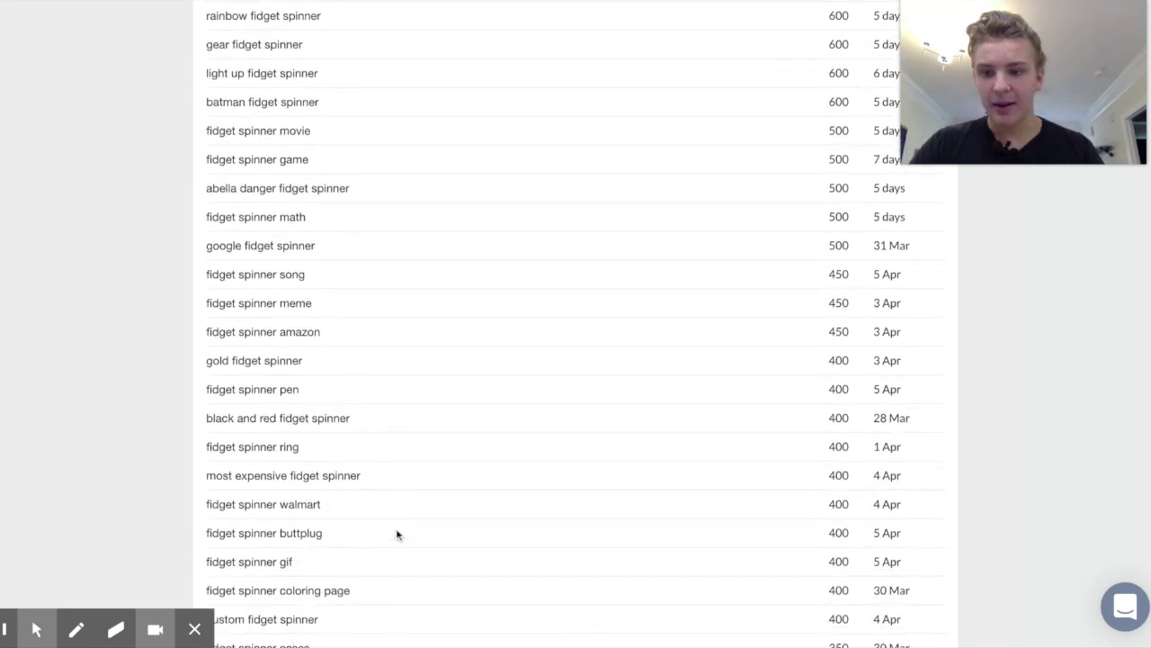
{"action": "scroll", "coordinate": [397, 535], "scroll_direction": "down", "scroll_amount": 5}
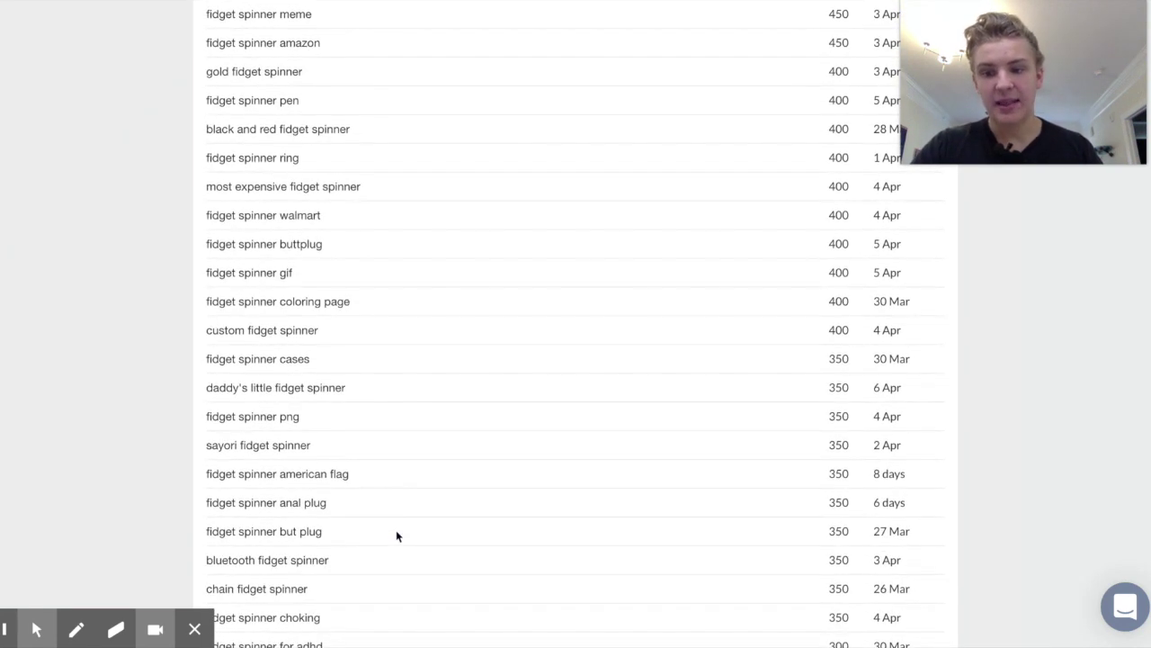
{"action": "scroll", "coordinate": [396, 535], "scroll_direction": "down", "scroll_amount": 3}
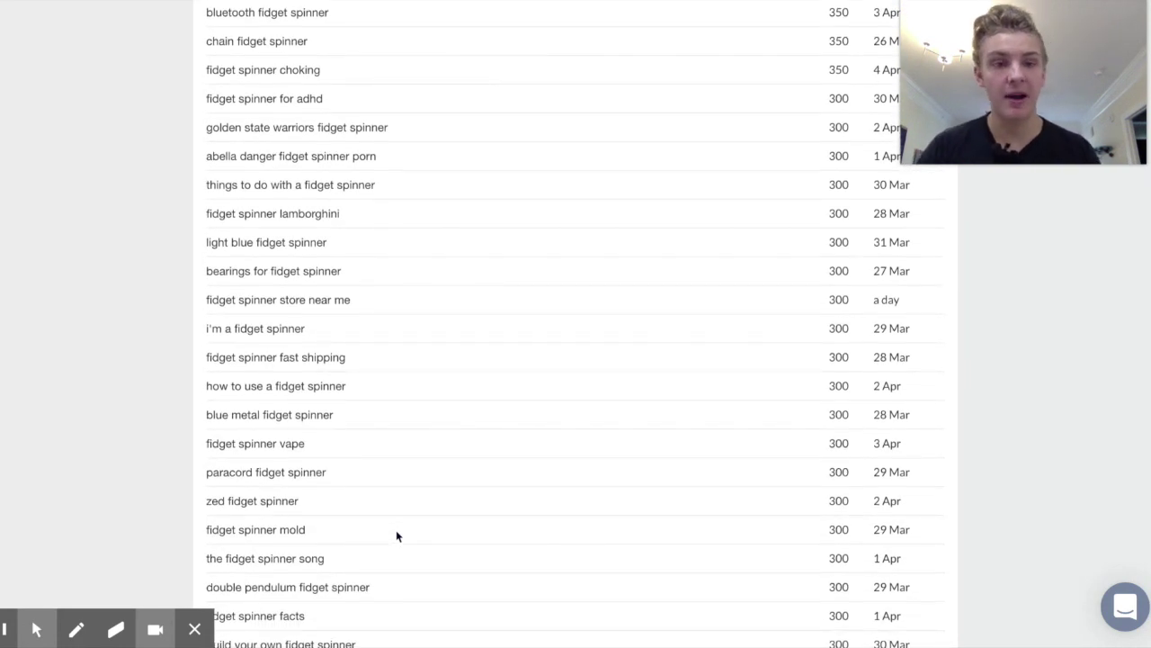
{"action": "scroll", "coordinate": [396, 536], "scroll_direction": "down", "scroll_amount": 5}
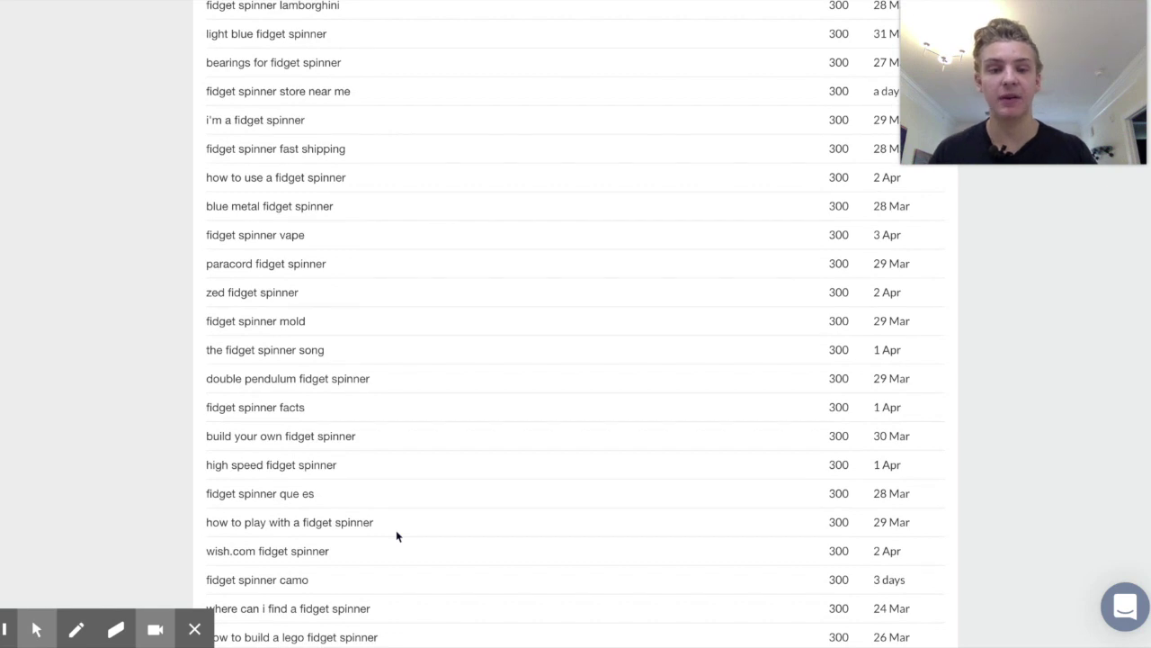
{"action": "scroll", "coordinate": [397, 535], "scroll_direction": "down", "scroll_amount": 4}
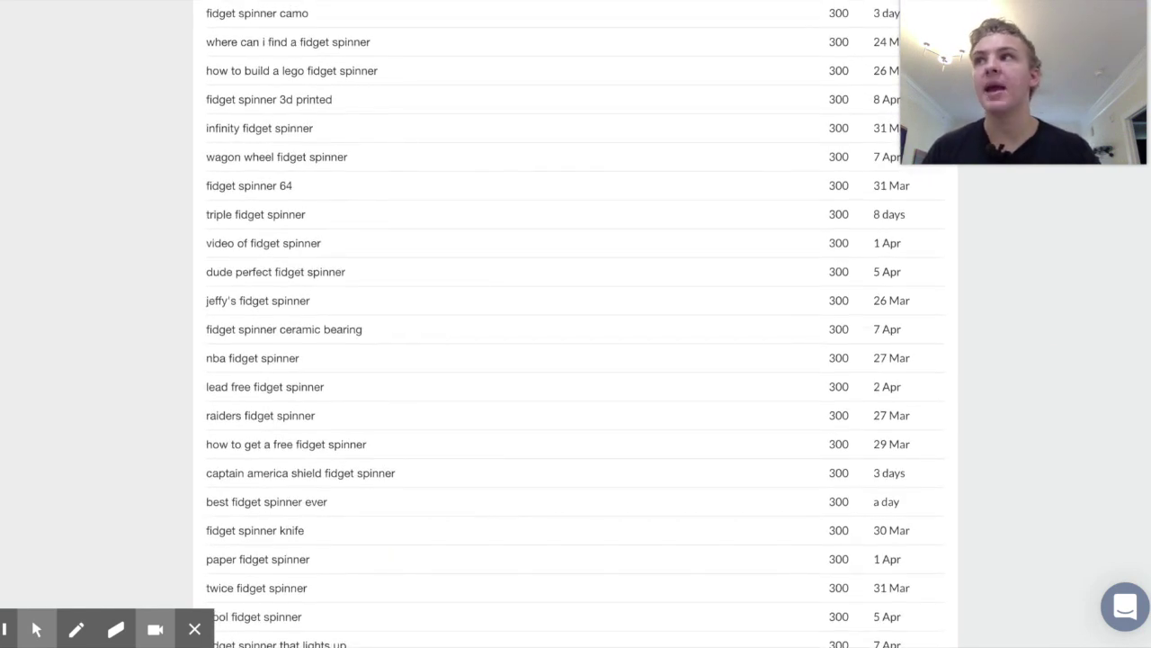
{"action": "scroll", "coordinate": [404, 534], "scroll_direction": "down", "scroll_amount": 3}
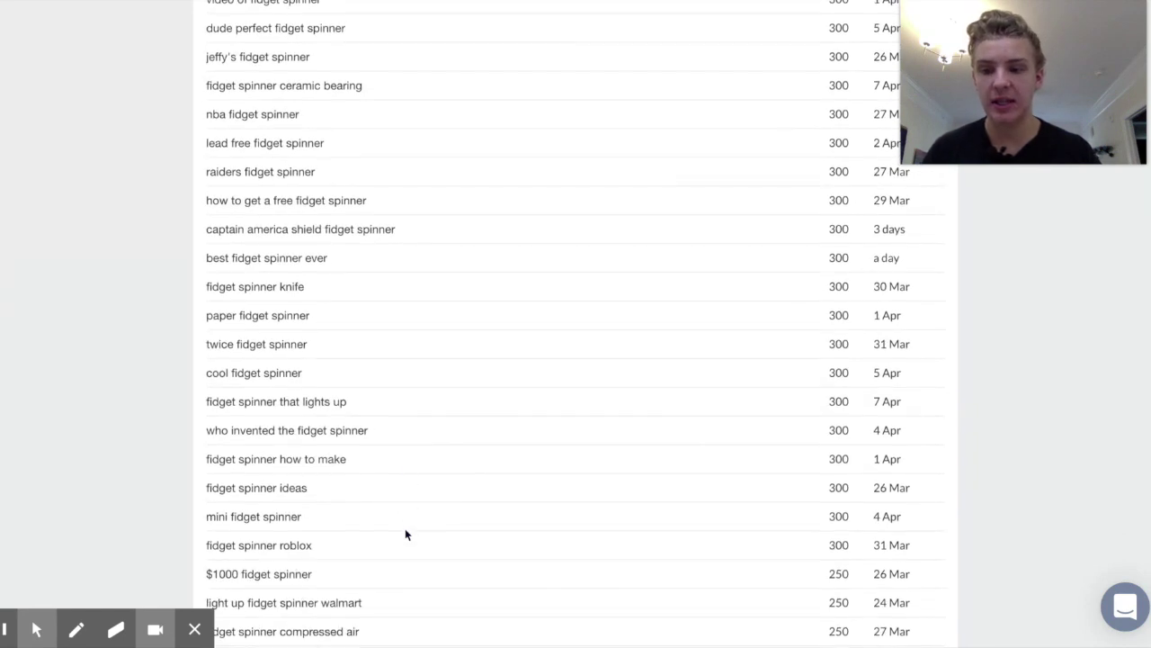
{"action": "scroll", "coordinate": [405, 535], "scroll_direction": "down", "scroll_amount": 4}
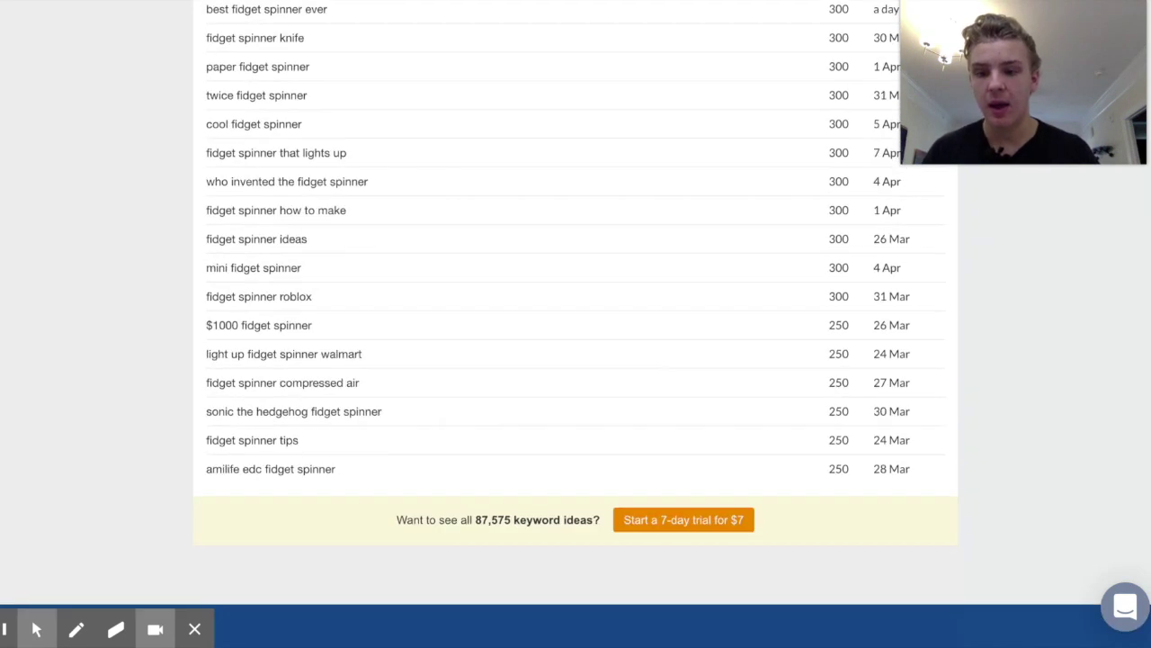
{"action": "scroll", "coordinate": [368, 399], "scroll_direction": "up", "scroll_amount": 8}
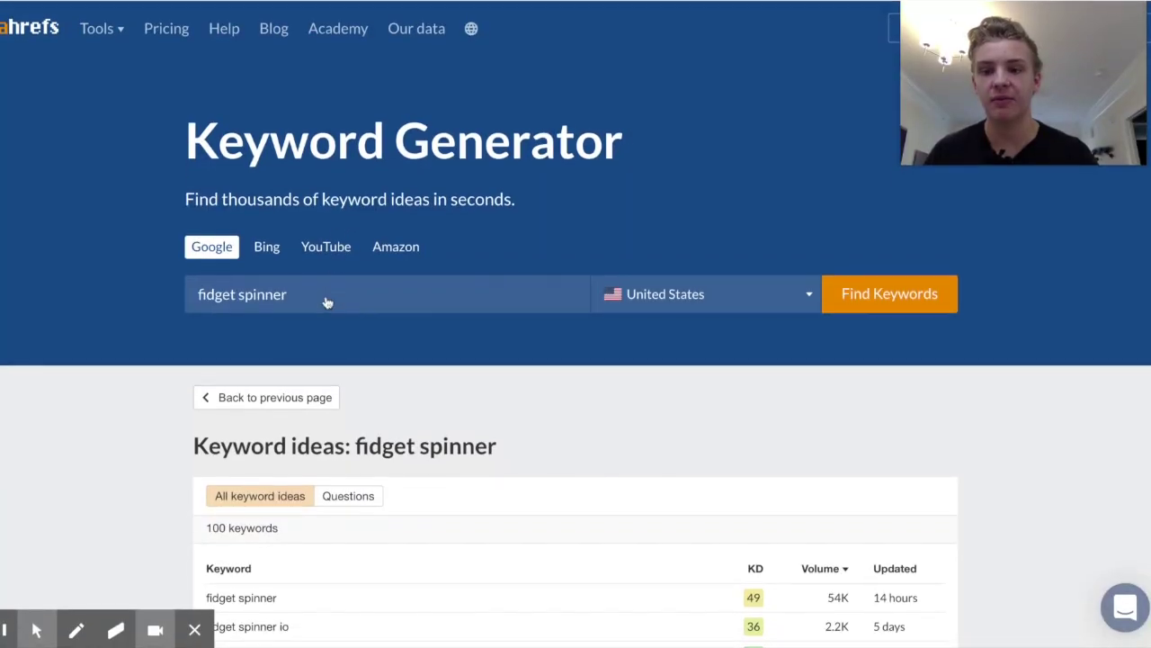
Change the keyword search to "fidget cube" and run it, completing the robot check.
{"action": "double_click", "coordinate": [322, 296]}
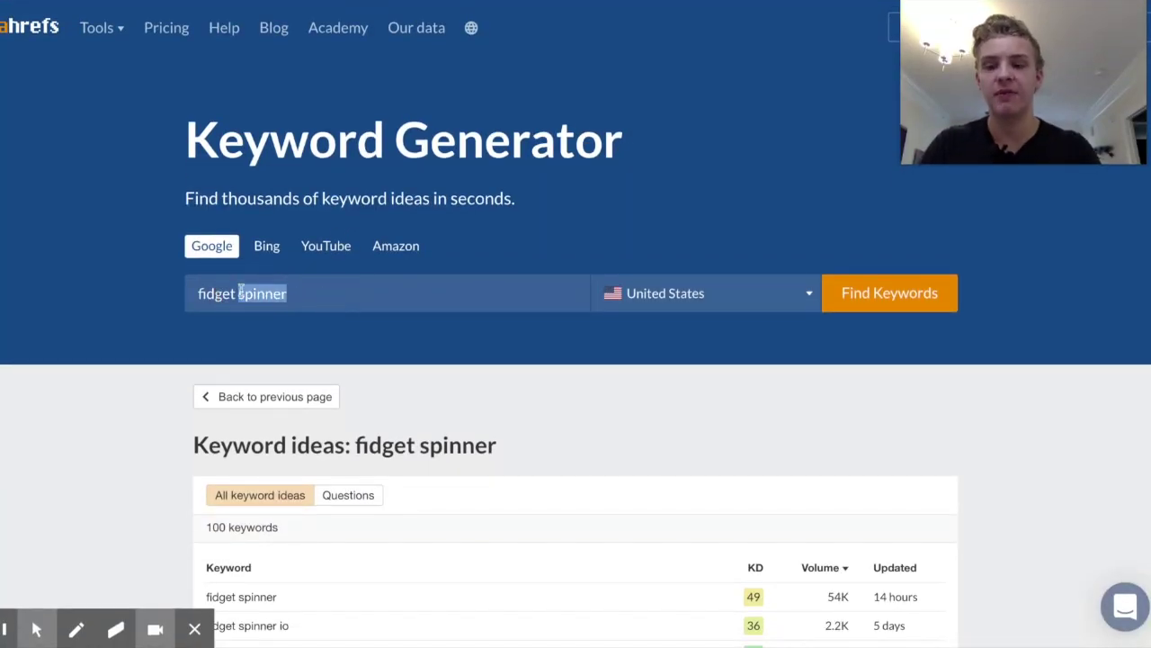
{"action": "key", "text": "BackSpace"}
{"action": "type", "text": "sube"}
{"action": "key", "text": "Return"}
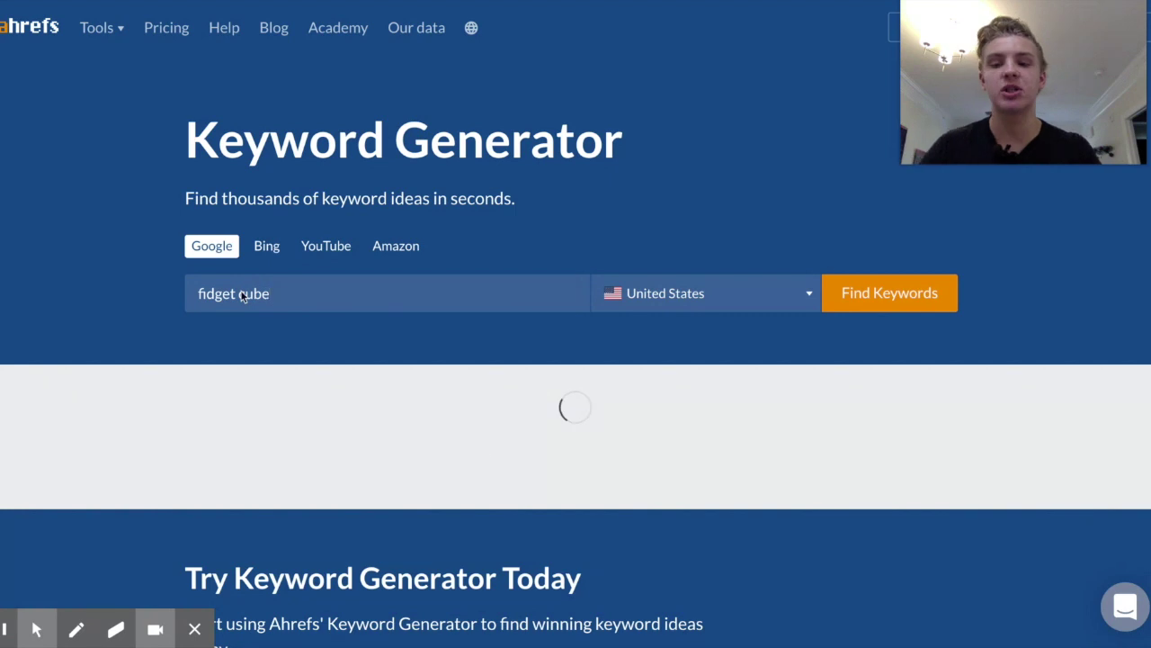
{"action": "left_click", "coordinate": [732, 240]}
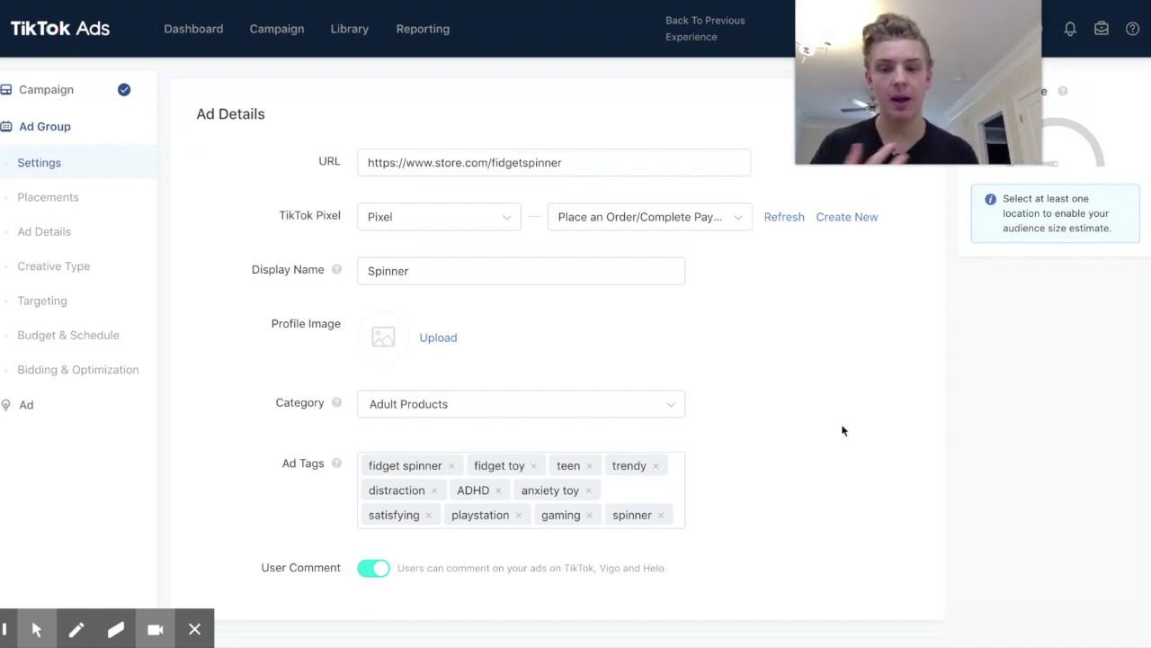
Review the ad tags in TikTok Ads and the Automated Creative Optimization setting in the Creative Type section.
{"action": "scroll", "coordinate": [632, 489], "scroll_direction": "down", "scroll_amount": 2}
{"action": "scroll", "coordinate": [631, 489], "scroll_direction": "up", "scroll_amount": 2}
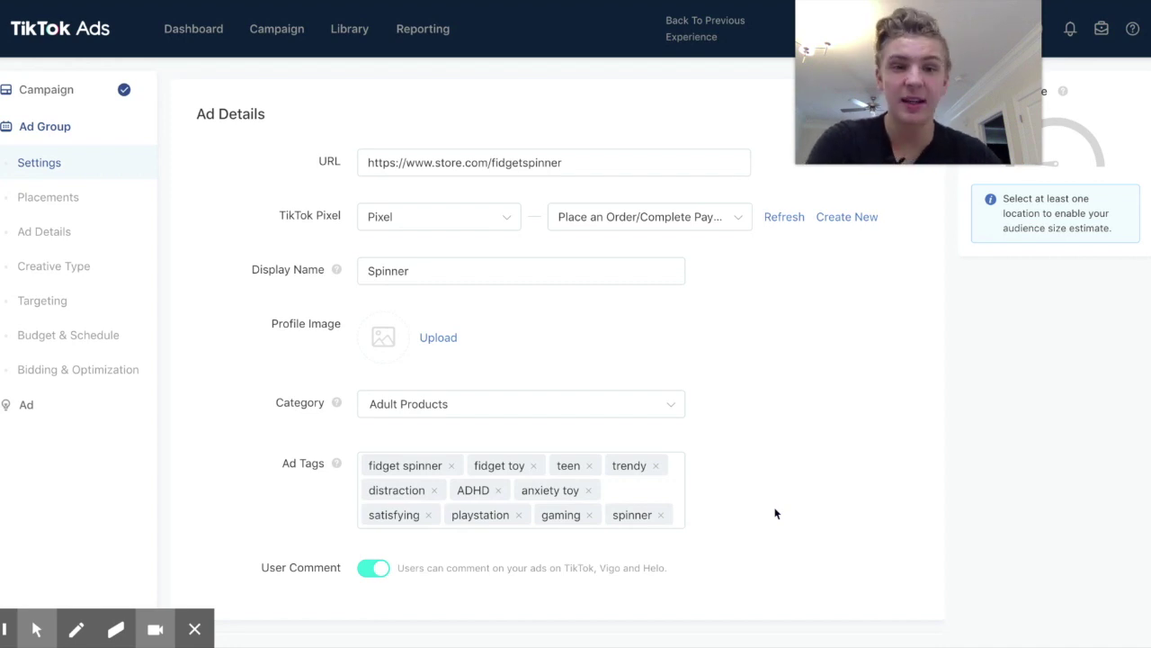
{"action": "scroll", "coordinate": [817, 494], "scroll_direction": "down", "scroll_amount": 1}
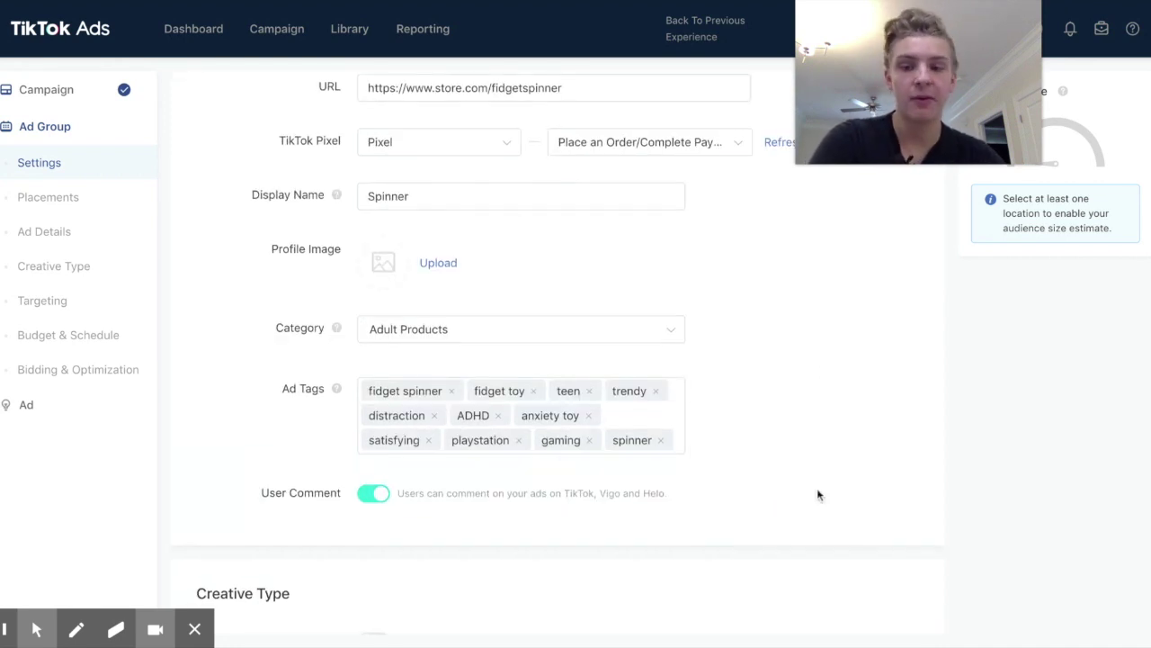
{"action": "scroll", "coordinate": [818, 494], "scroll_direction": "down", "scroll_amount": 4}
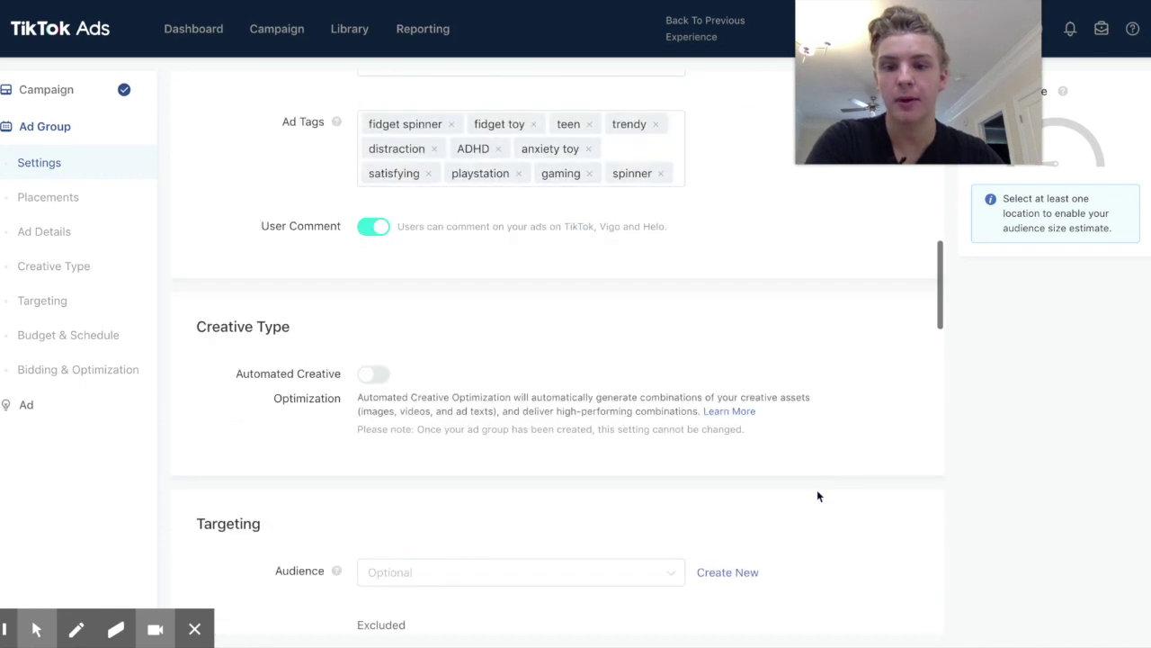
{"action": "scroll", "coordinate": [818, 496], "scroll_direction": "down", "scroll_amount": 1}
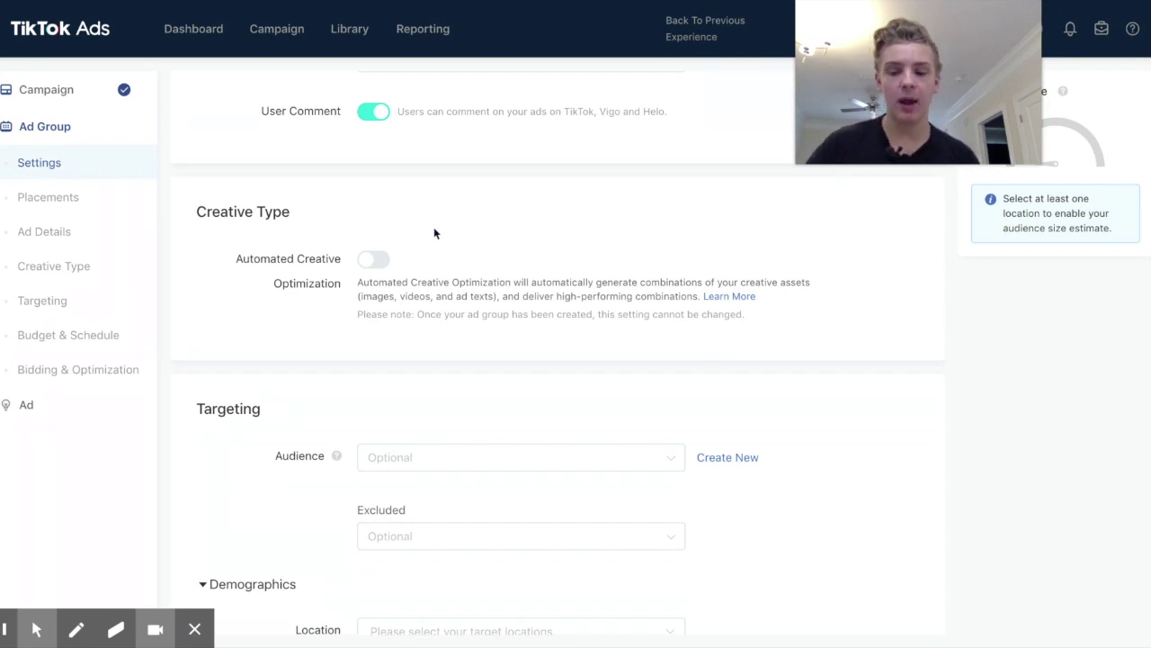
Turn on Automated Creative Optimization and read the explanation of the Audience targeting setting.
{"action": "left_click", "coordinate": [374, 260]}
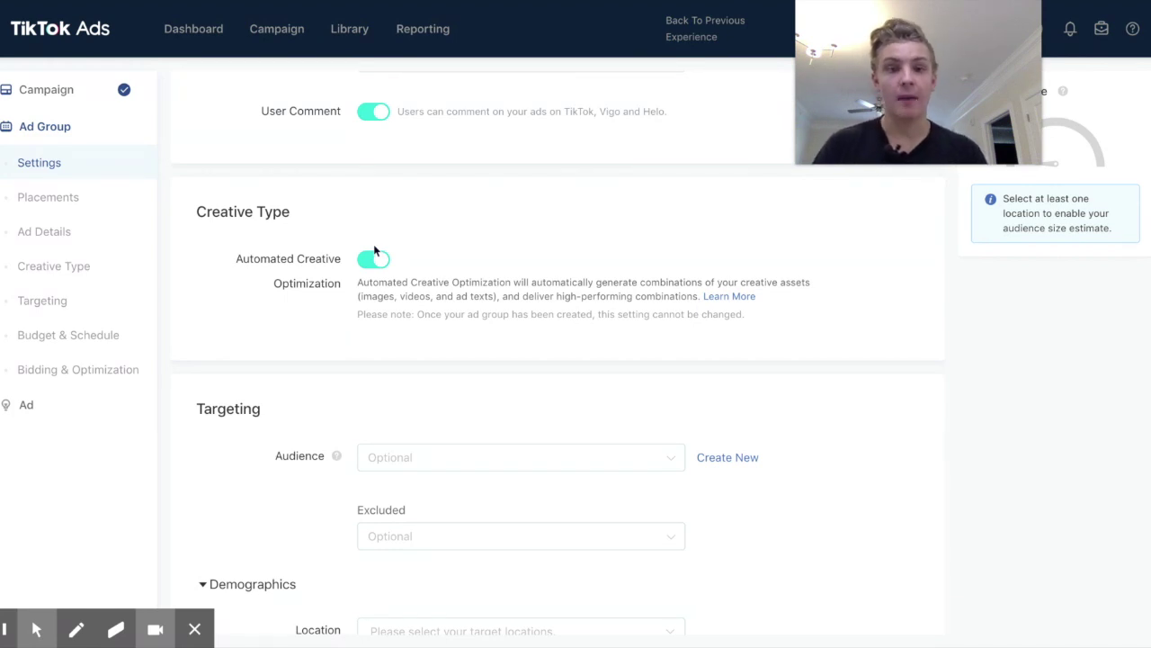
{"action": "scroll", "coordinate": [435, 360], "scroll_direction": "down", "scroll_amount": 3}
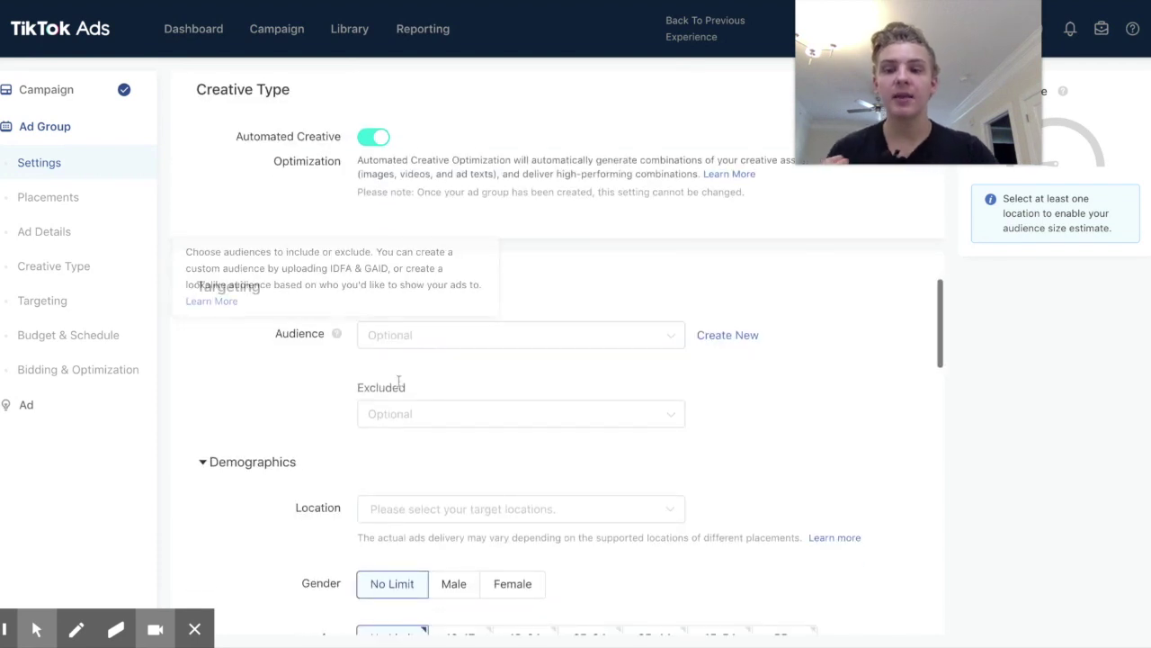
{"action": "mouse_move", "coordinate": [336, 331]}
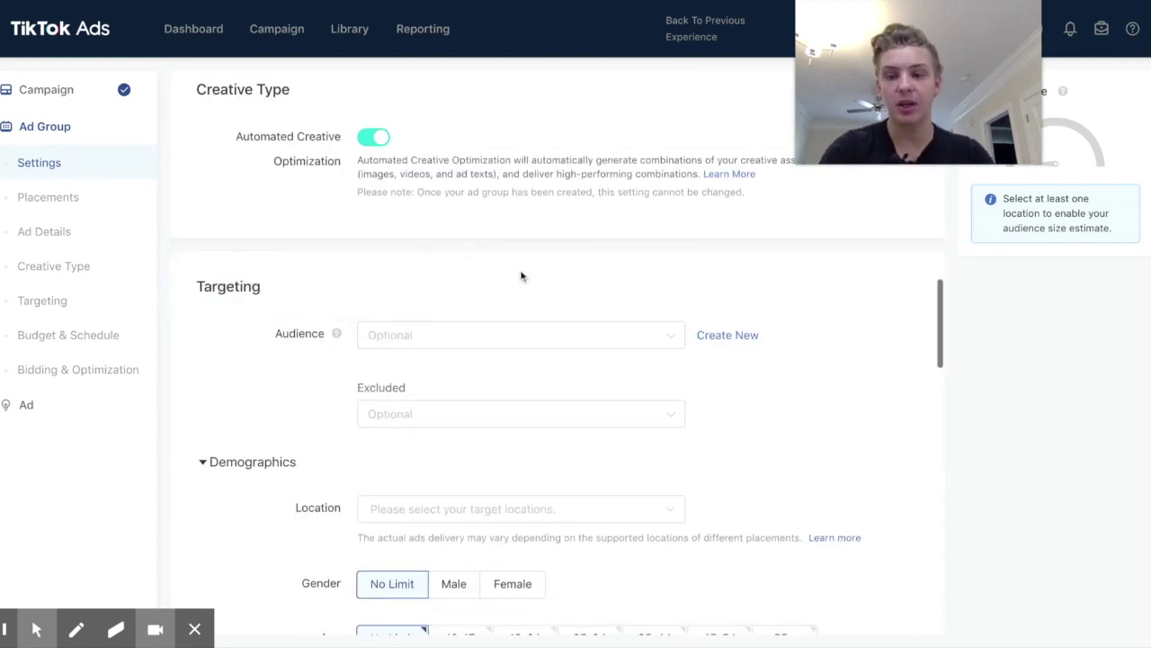
Set the ad group's demographic target location to the United States.
{"action": "scroll", "coordinate": [521, 276], "scroll_direction": "down", "scroll_amount": 5}
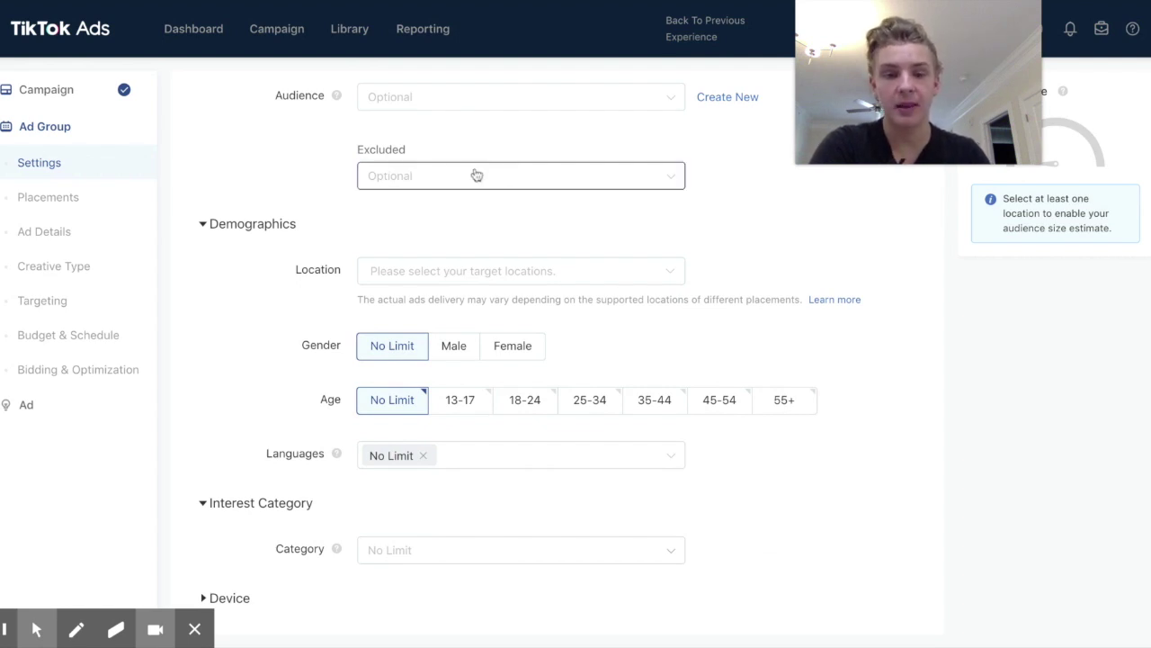
{"action": "left_click", "coordinate": [410, 149]}
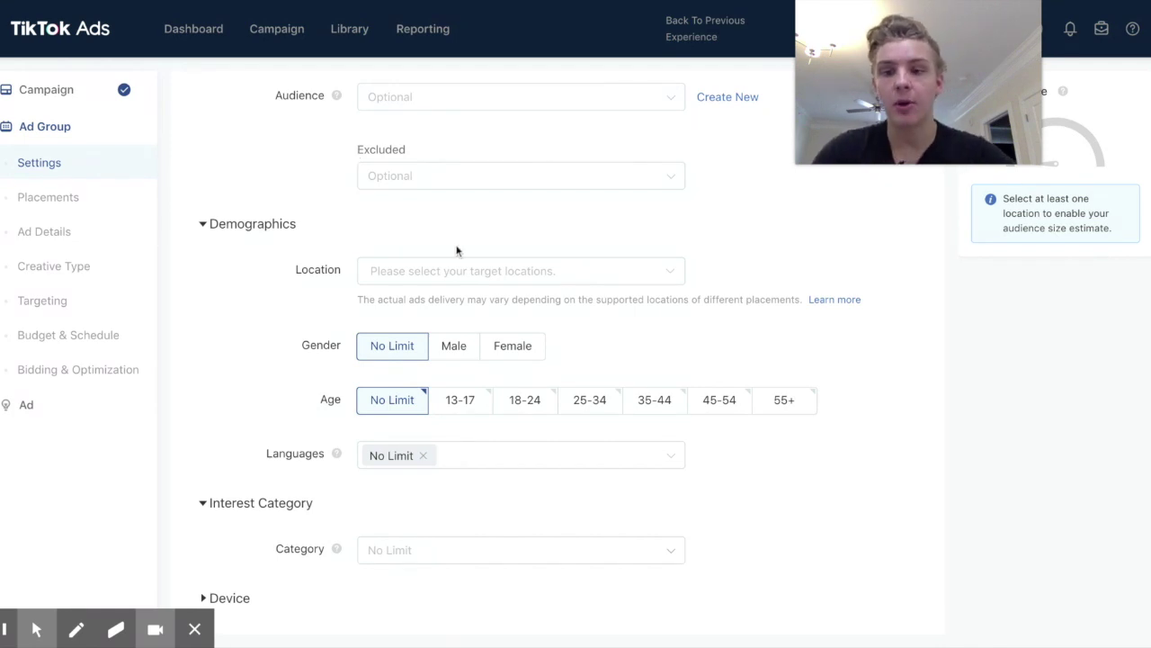
{"action": "left_click", "coordinate": [427, 267]}
{"action": "scroll", "coordinate": [423, 413], "scroll_direction": "down", "scroll_amount": 5}
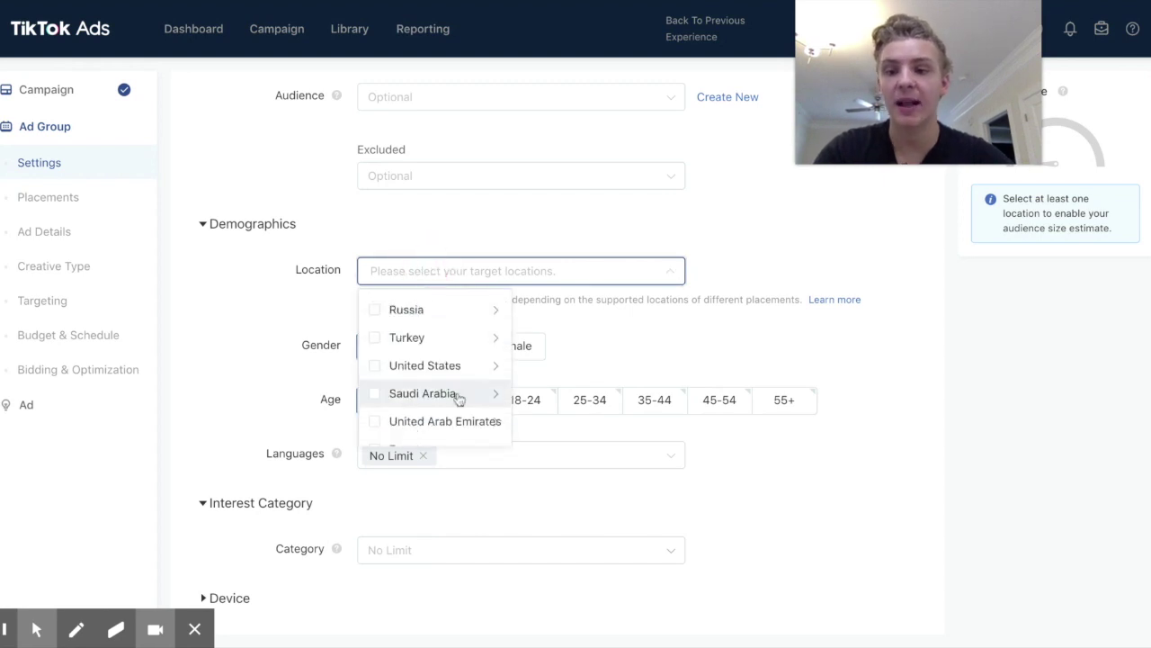
{"action": "scroll", "coordinate": [457, 396], "scroll_direction": "down", "scroll_amount": 3}
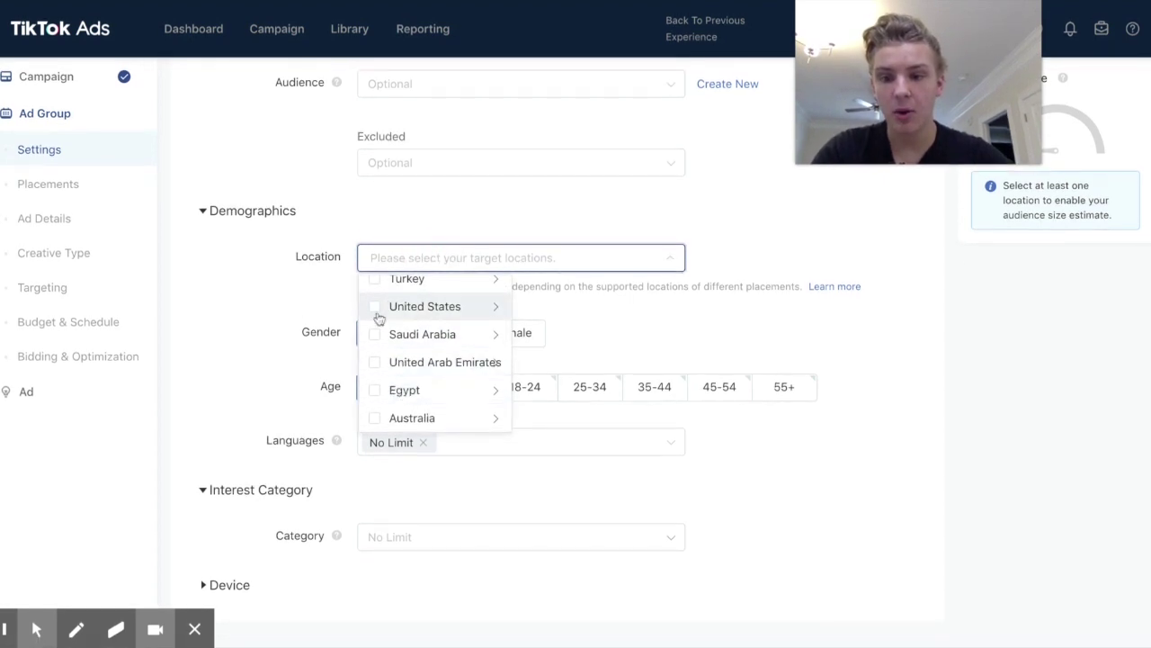
{"action": "left_click", "coordinate": [374, 305]}
{"action": "left_click", "coordinate": [347, 374]}
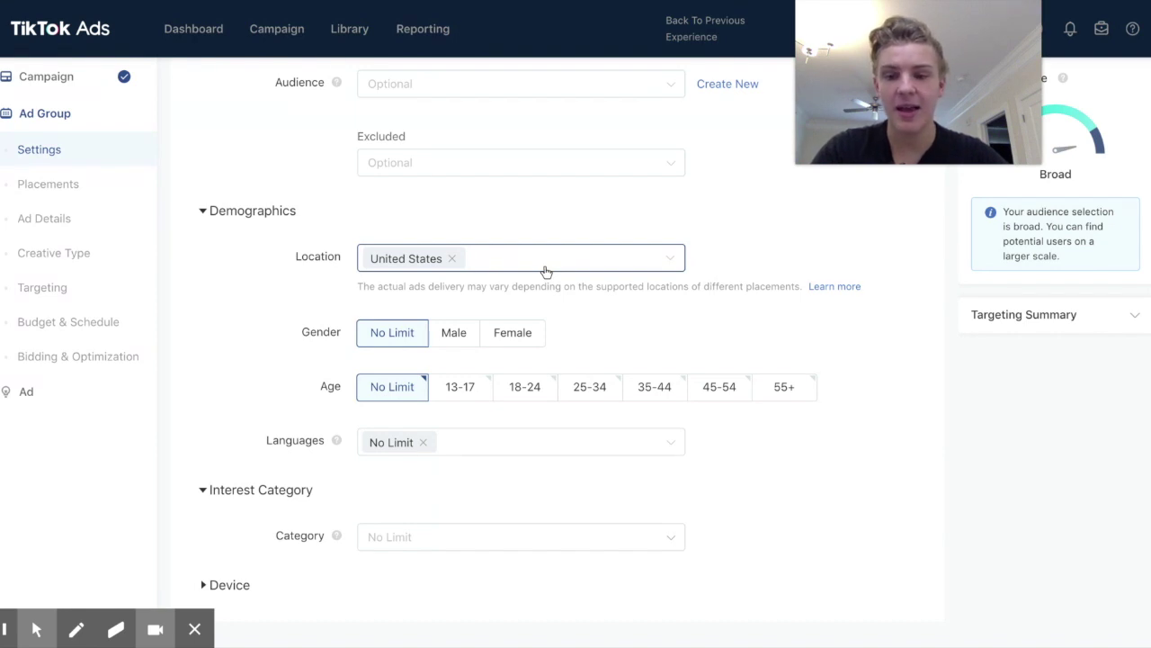
Try targeting the 13-17 and 18-24 age groups, and return the age targeting to No Limit.
{"action": "scroll", "coordinate": [546, 271], "scroll_direction": "down", "scroll_amount": 1}
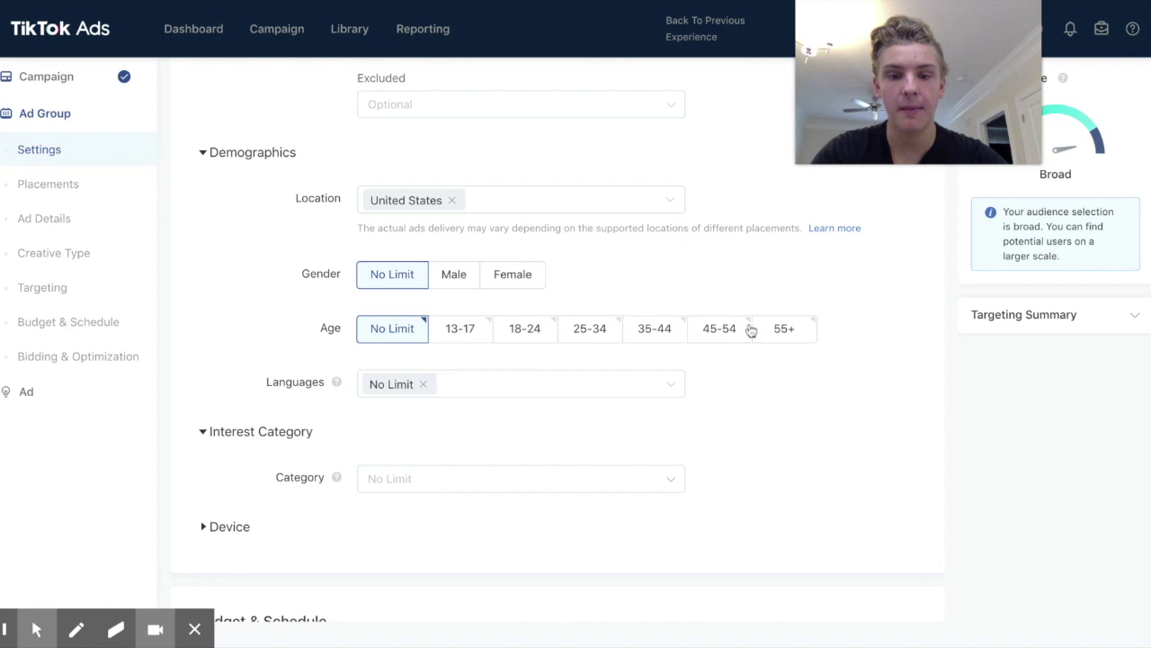
{"action": "left_click", "coordinate": [480, 331]}
{"action": "left_click", "coordinate": [523, 333]}
{"action": "left_click", "coordinate": [526, 337]}
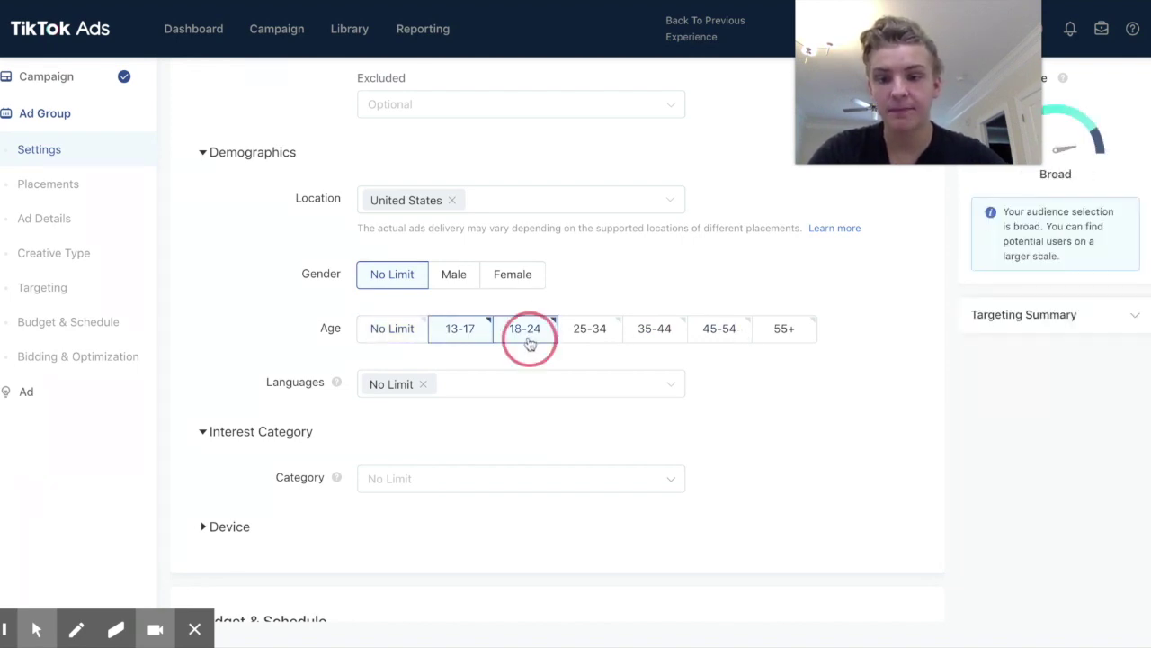
{"action": "left_click", "coordinate": [452, 331]}
{"action": "left_click", "coordinate": [409, 331]}
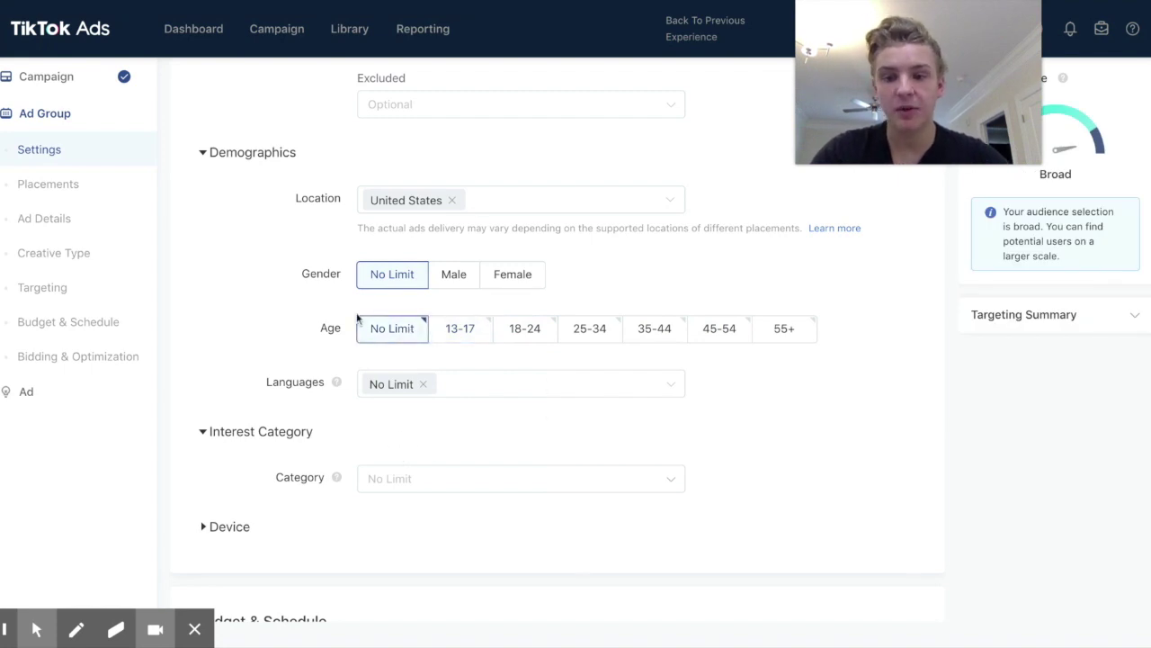
Examine the interest categories offered for targeting without selecting any of them.
{"action": "scroll", "coordinate": [530, 513], "scroll_direction": "down", "scroll_amount": 2}
{"action": "left_click", "coordinate": [445, 288]}
{"action": "scroll", "coordinate": [473, 411], "scroll_direction": "down", "scroll_amount": 3}
{"action": "scroll", "coordinate": [471, 408], "scroll_direction": "up", "scroll_amount": 3}
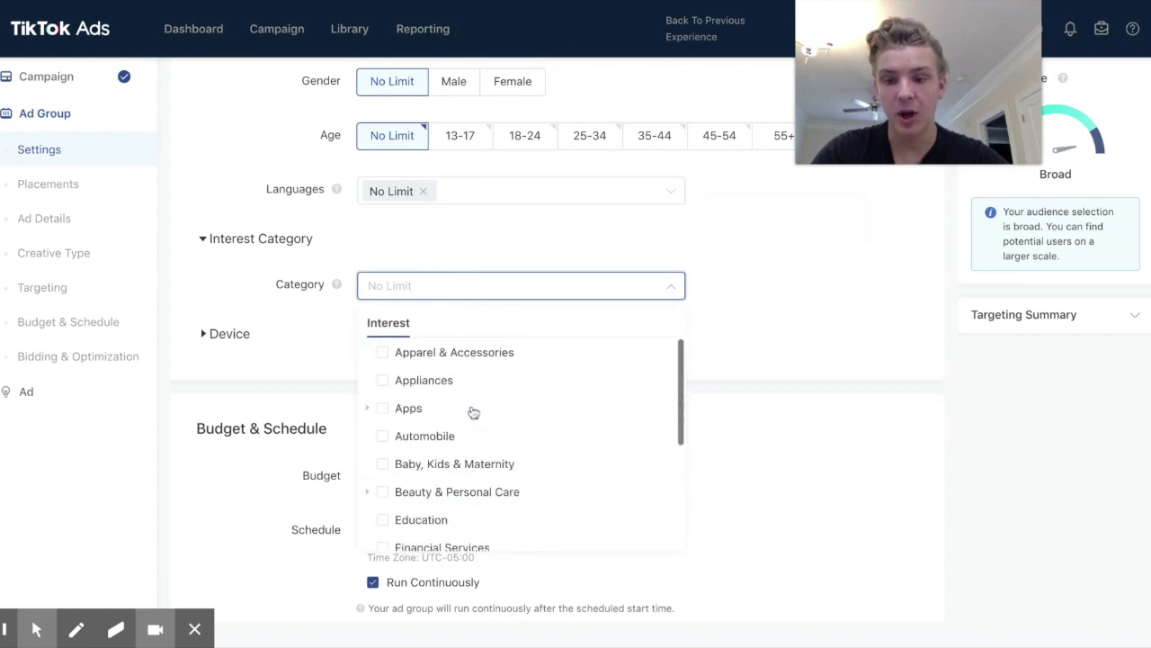
{"action": "scroll", "coordinate": [476, 489], "scroll_direction": "down", "scroll_amount": 3}
{"action": "scroll", "coordinate": [478, 488], "scroll_direction": "up", "scroll_amount": 4}
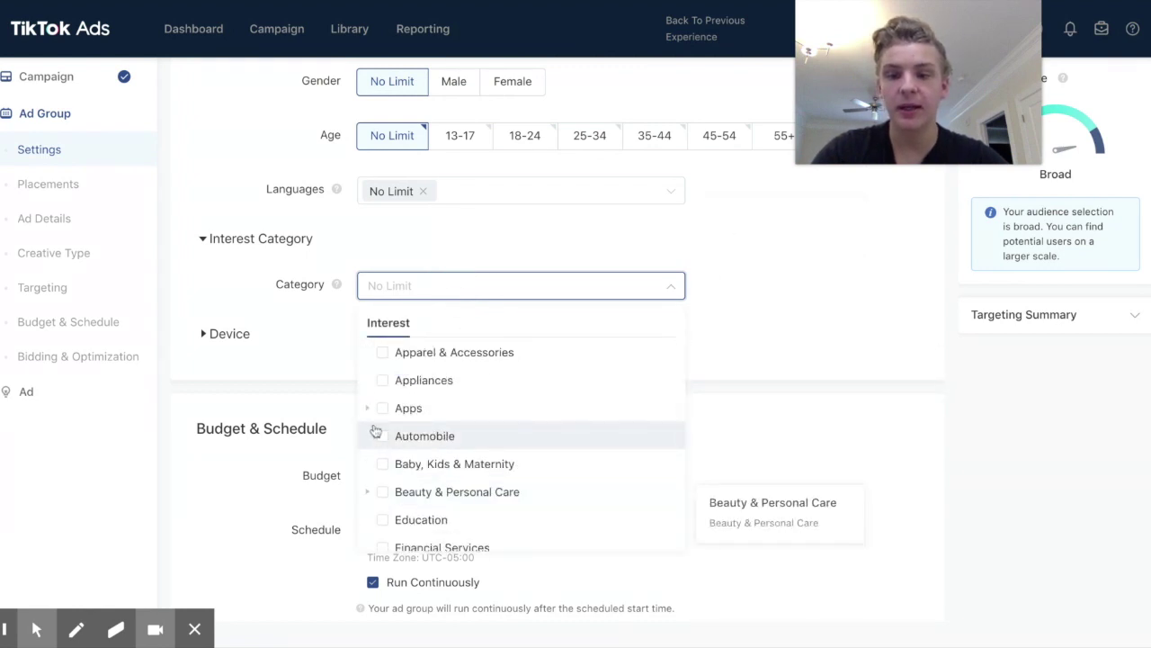
{"action": "left_click", "coordinate": [313, 343]}
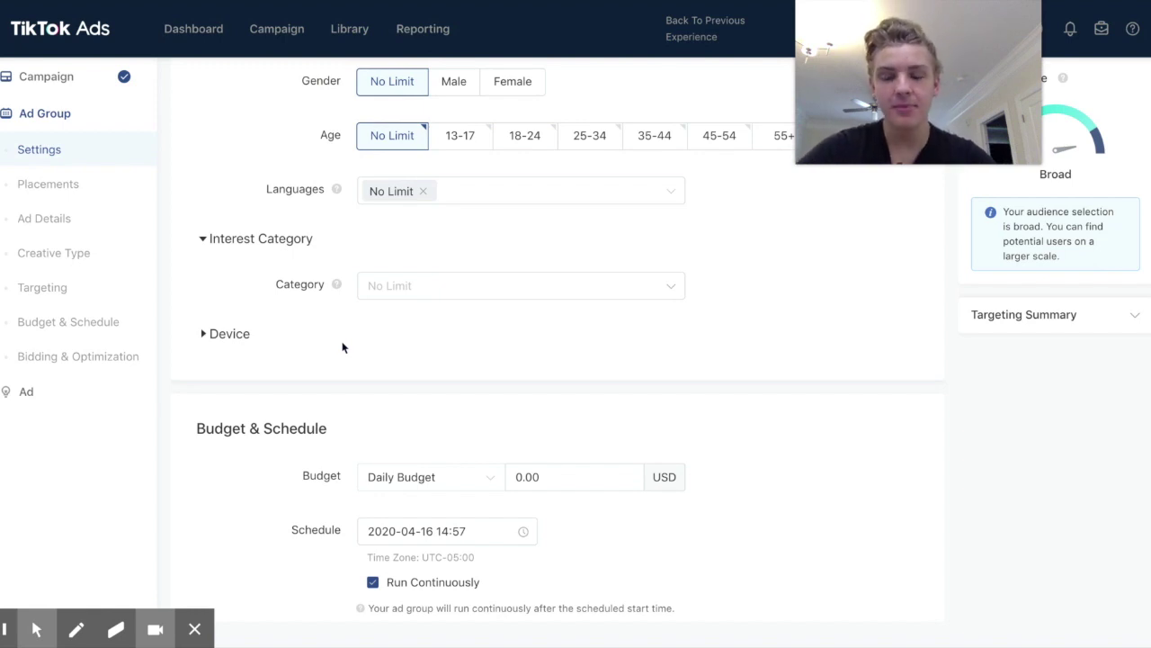
{"action": "left_click", "coordinate": [416, 296]}
{"action": "scroll", "coordinate": [460, 443], "scroll_direction": "down", "scroll_amount": 1}
{"action": "left_click", "coordinate": [306, 327]}
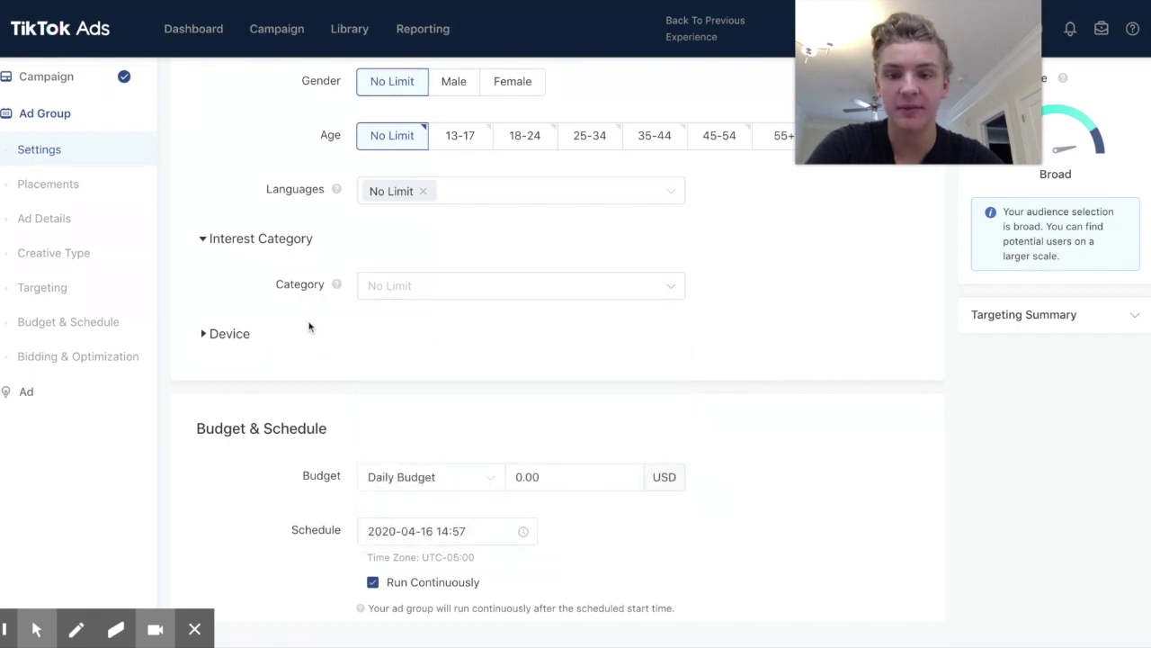
{"action": "left_click", "coordinate": [411, 293]}
{"action": "scroll", "coordinate": [423, 455], "scroll_direction": "down", "scroll_amount": 3}
{"action": "scroll", "coordinate": [423, 454], "scroll_direction": "up", "scroll_amount": 3}
{"action": "left_click", "coordinate": [431, 241]}
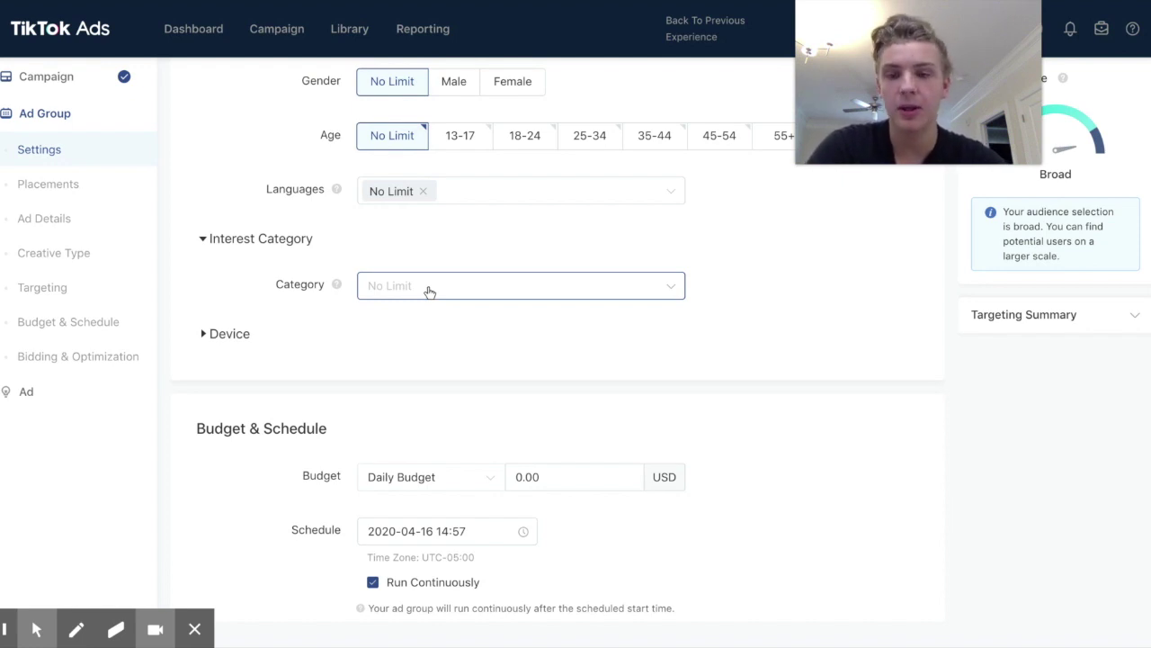
Set the ad group's daily budget to 20.00 USD.
{"action": "scroll", "coordinate": [510, 326], "scroll_direction": "down", "scroll_amount": 1}
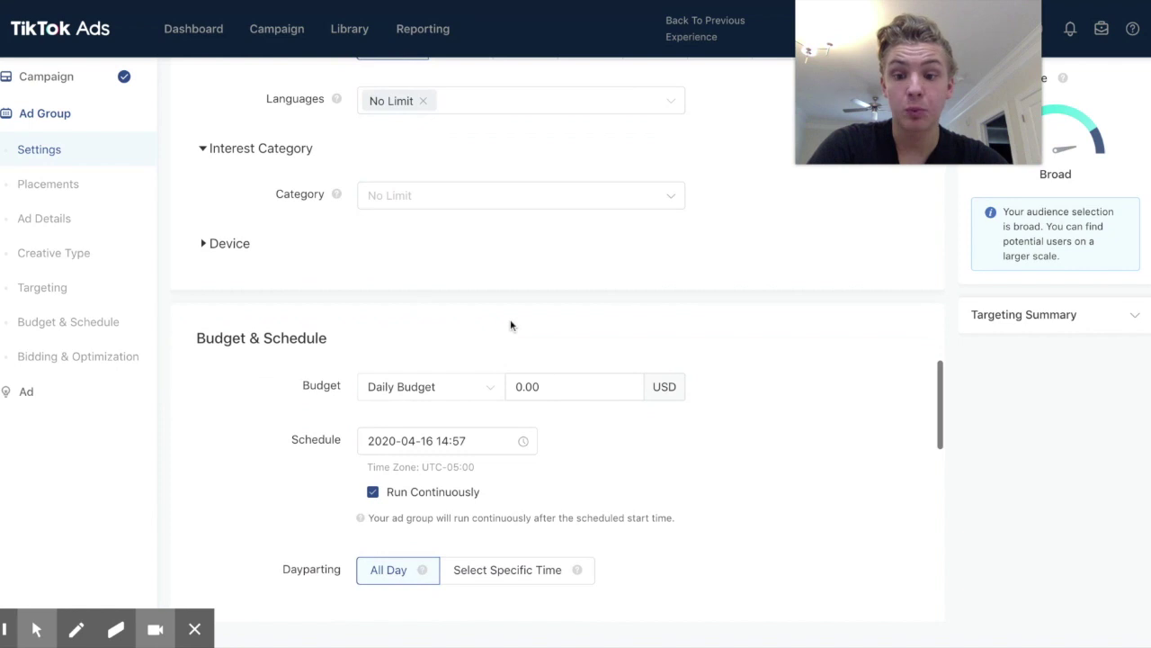
{"action": "left_click", "coordinate": [513, 386]}
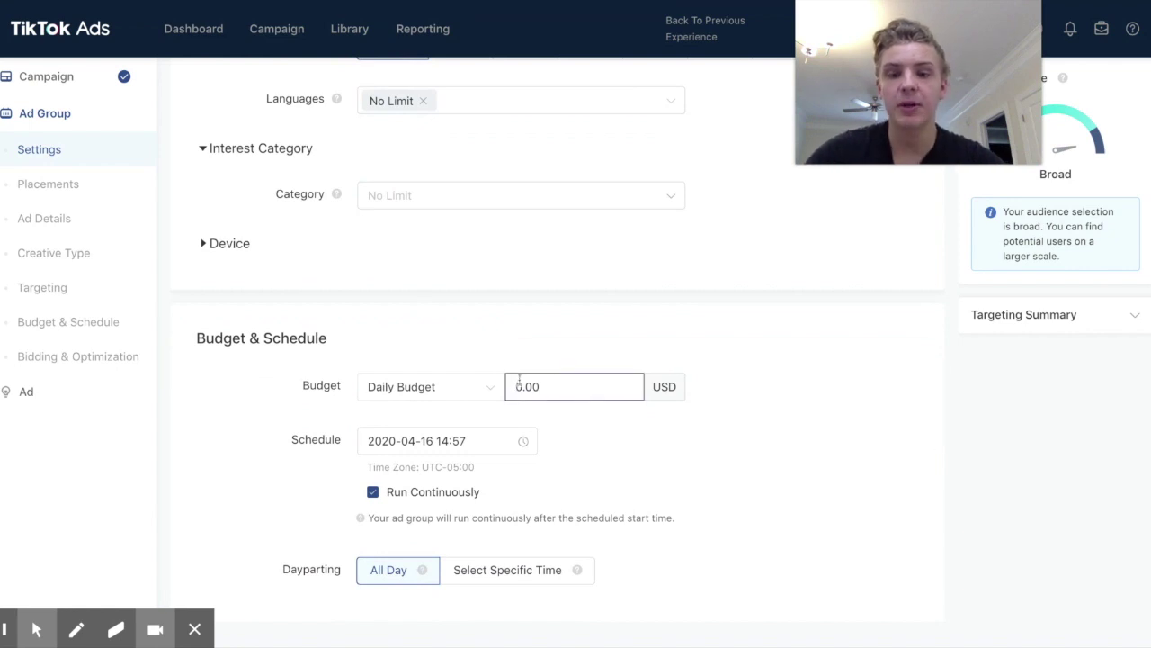
{"action": "type", "text": "2"}
{"action": "left_click", "coordinate": [586, 317]}
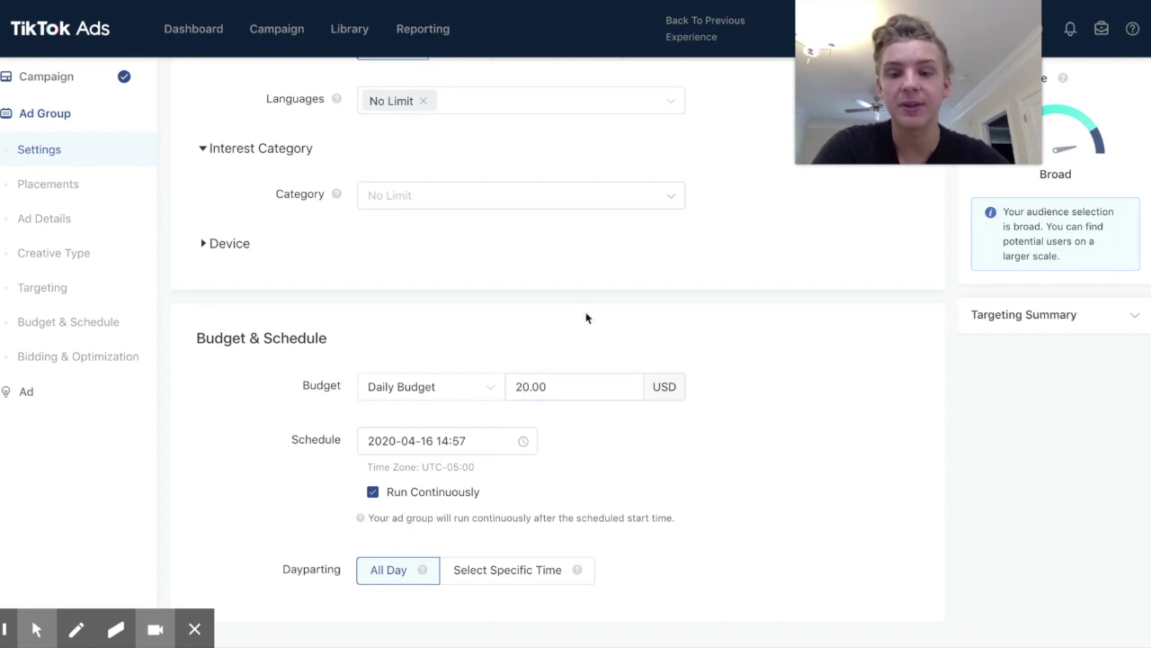
Compare the All Day and Select Specific Time dayparting options, including the weekly time grid.
{"action": "scroll", "coordinate": [573, 448], "scroll_direction": "down", "scroll_amount": 3}
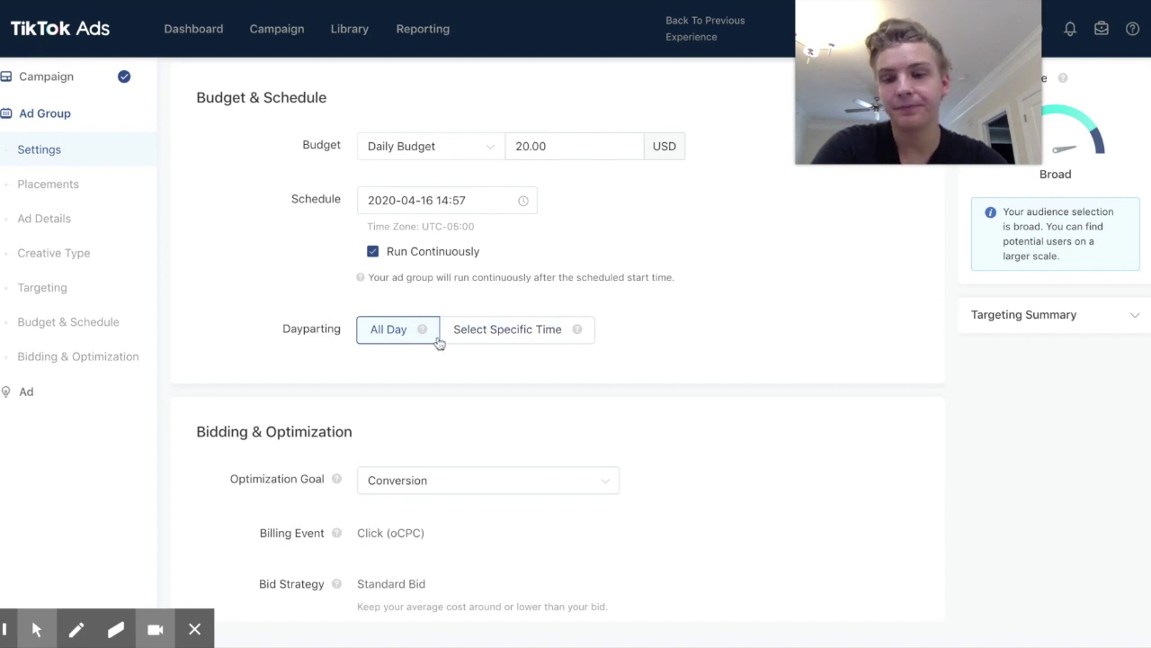
{"action": "mouse_move", "coordinate": [422, 331]}
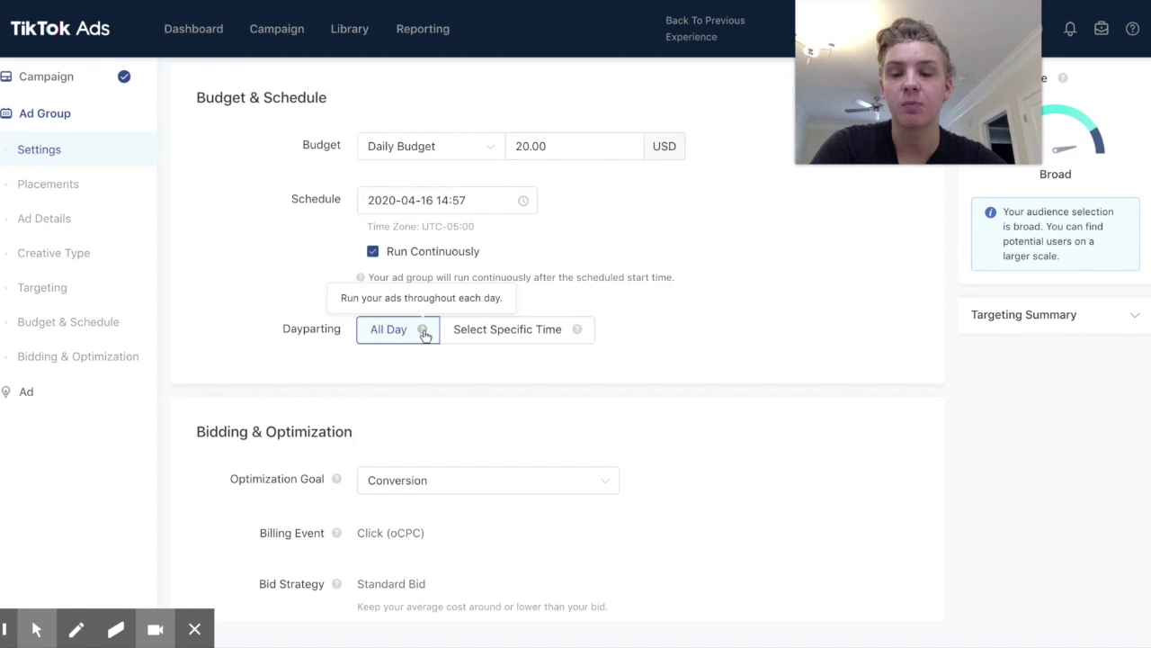
{"action": "left_click", "coordinate": [487, 331]}
{"action": "left_click", "coordinate": [379, 333]}
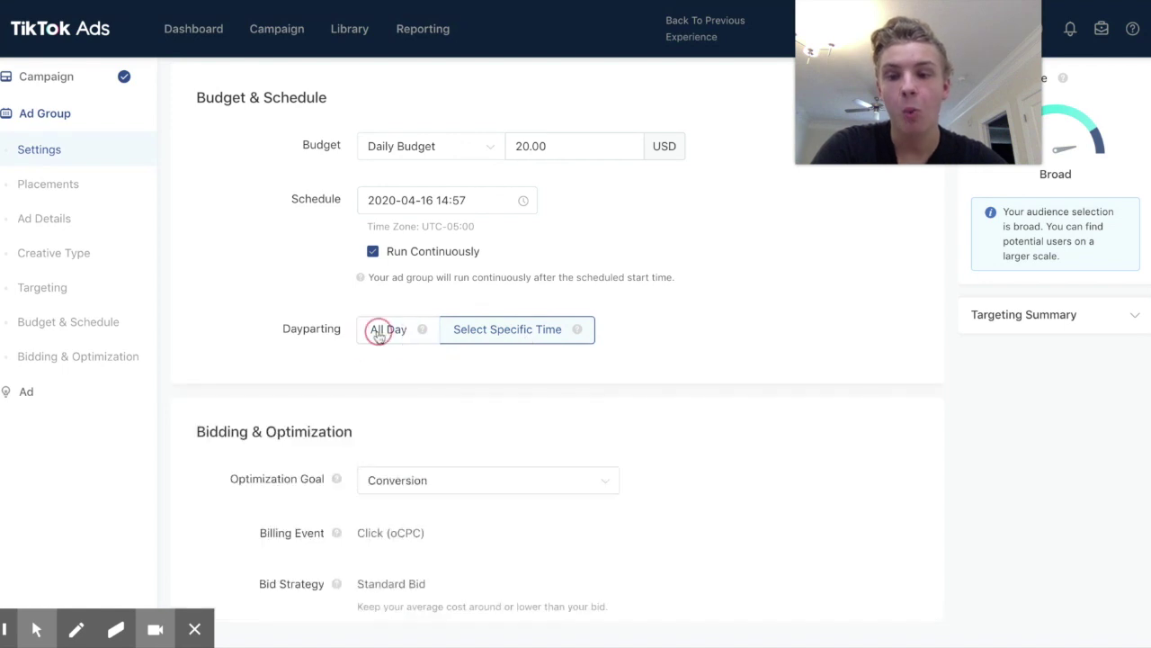
{"action": "left_click", "coordinate": [477, 340]}
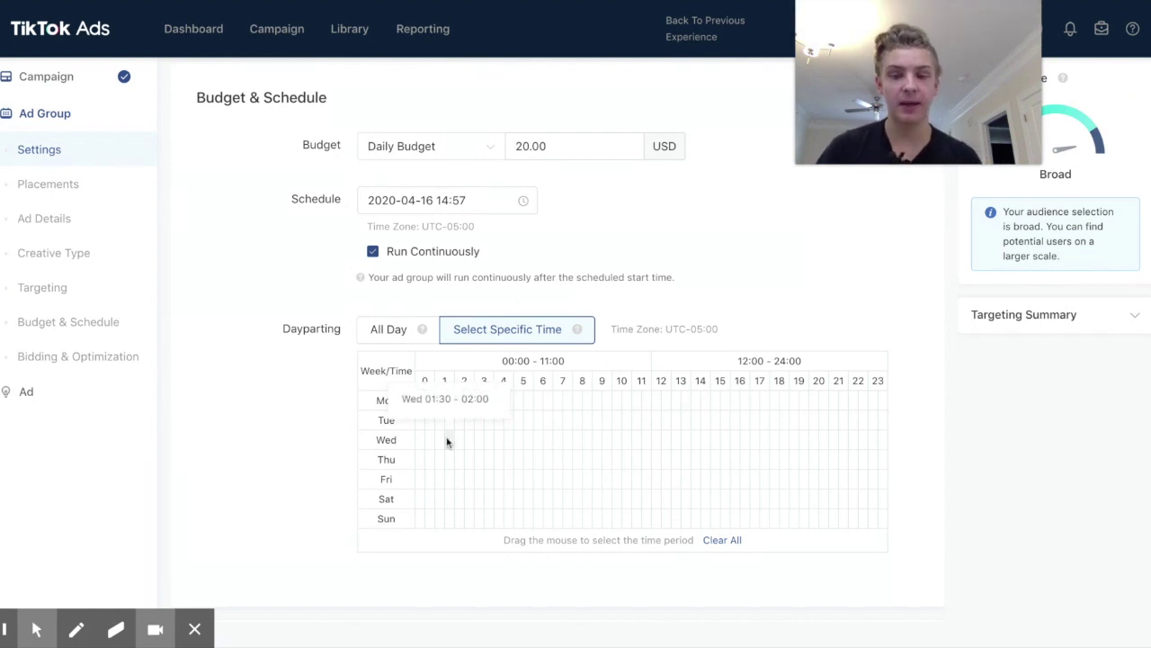
{"action": "left_click", "coordinate": [387, 331]}
{"action": "left_click", "coordinate": [518, 331]}
Try scheduling ads from 17:00 to 24:00 every day of the week, clear that period and return dayparting to All Day.
{"action": "left_click_drag", "start_coordinate": [756, 400], "coordinate": [881, 520]}
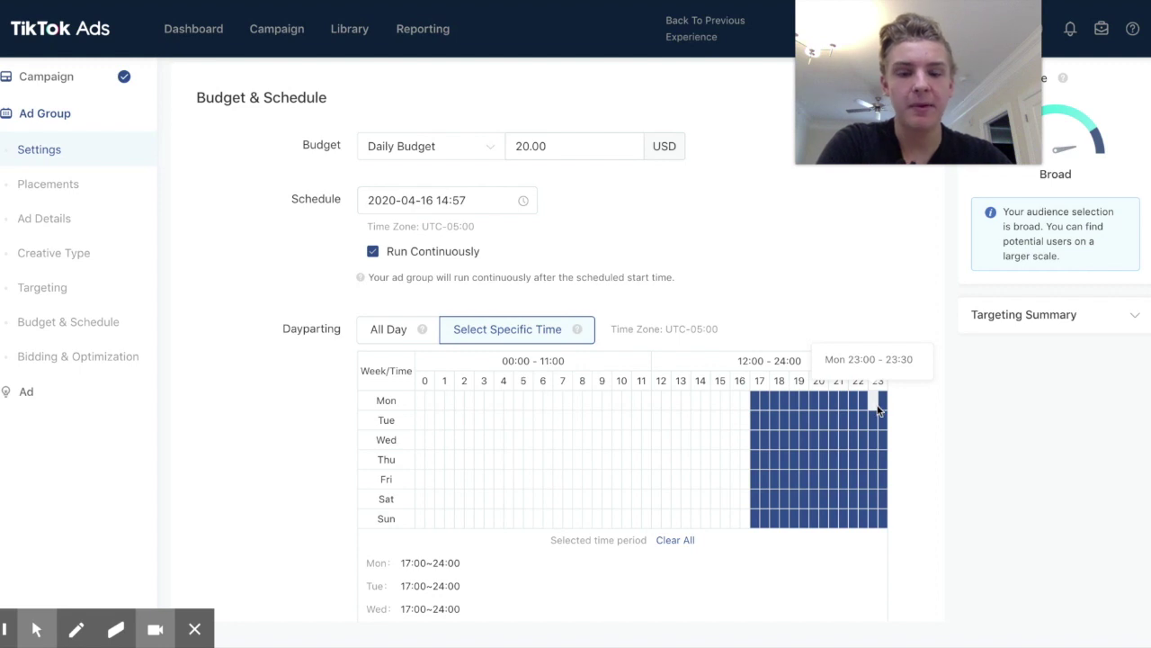
{"action": "left_click_drag", "start_coordinate": [752, 404], "coordinate": [880, 518]}
{"action": "left_click", "coordinate": [880, 310]}
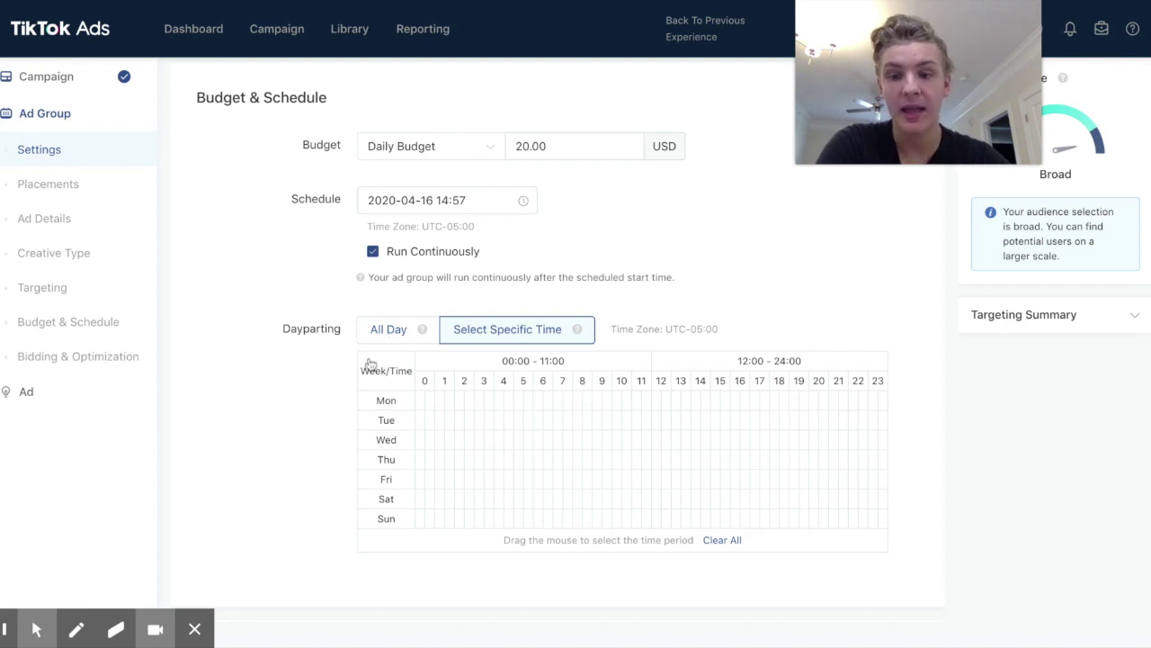
{"action": "scroll", "coordinate": [303, 434], "scroll_direction": "down", "scroll_amount": 3}
{"action": "scroll", "coordinate": [303, 435], "scroll_direction": "up", "scroll_amount": 1}
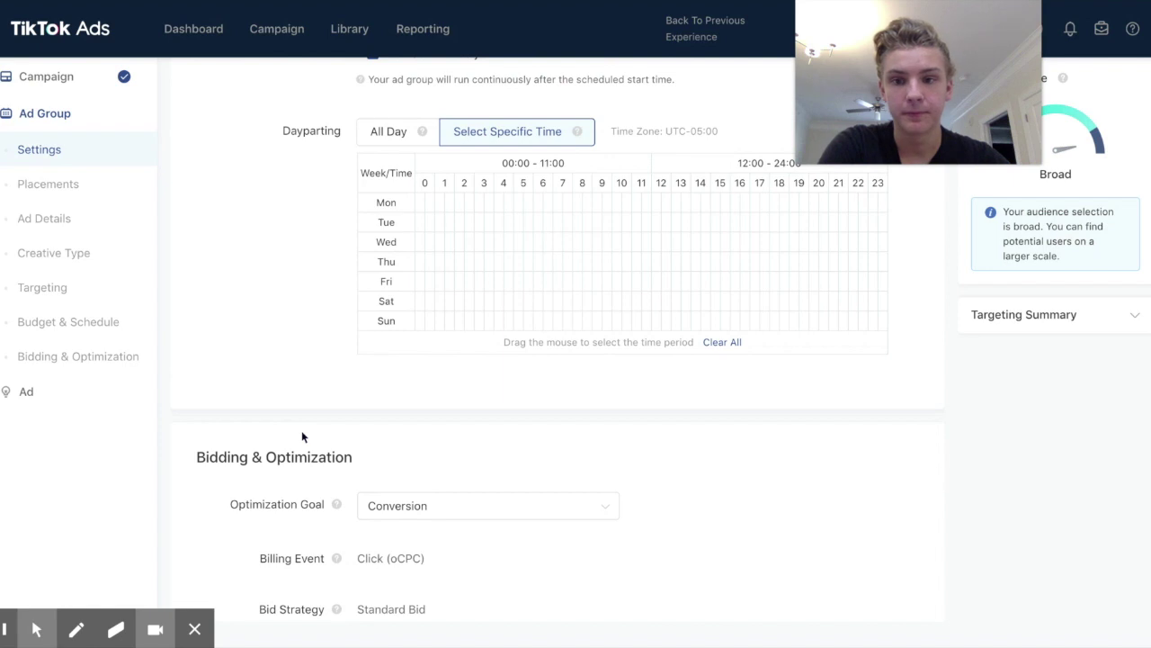
{"action": "scroll", "coordinate": [302, 438], "scroll_direction": "up", "scroll_amount": 2}
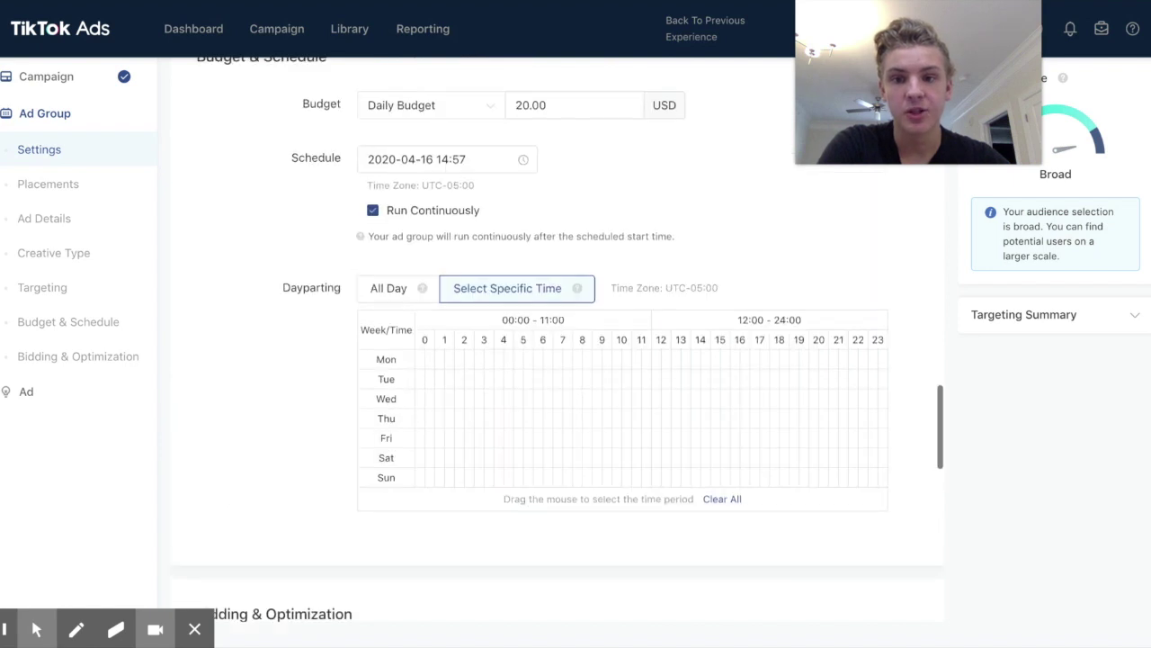
{"action": "left_click", "coordinate": [411, 297]}
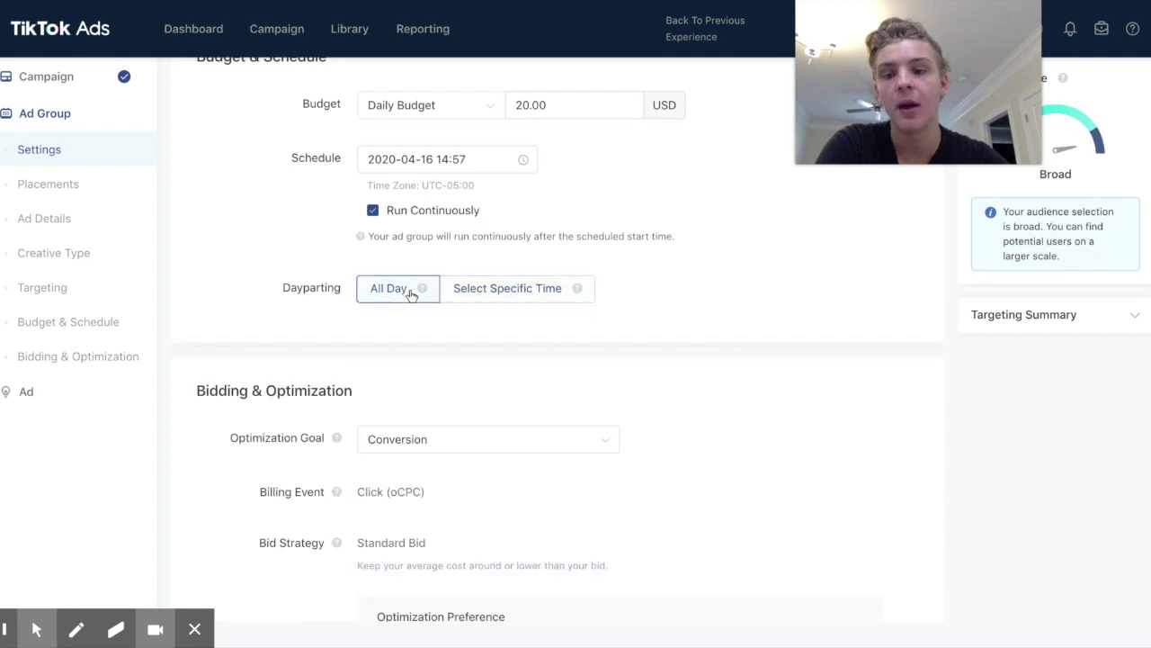
Try a specific dayparting schedule of 09:30 to 22:00 for every day, and switch back to All Day.
{"action": "left_click", "coordinate": [510, 292]}
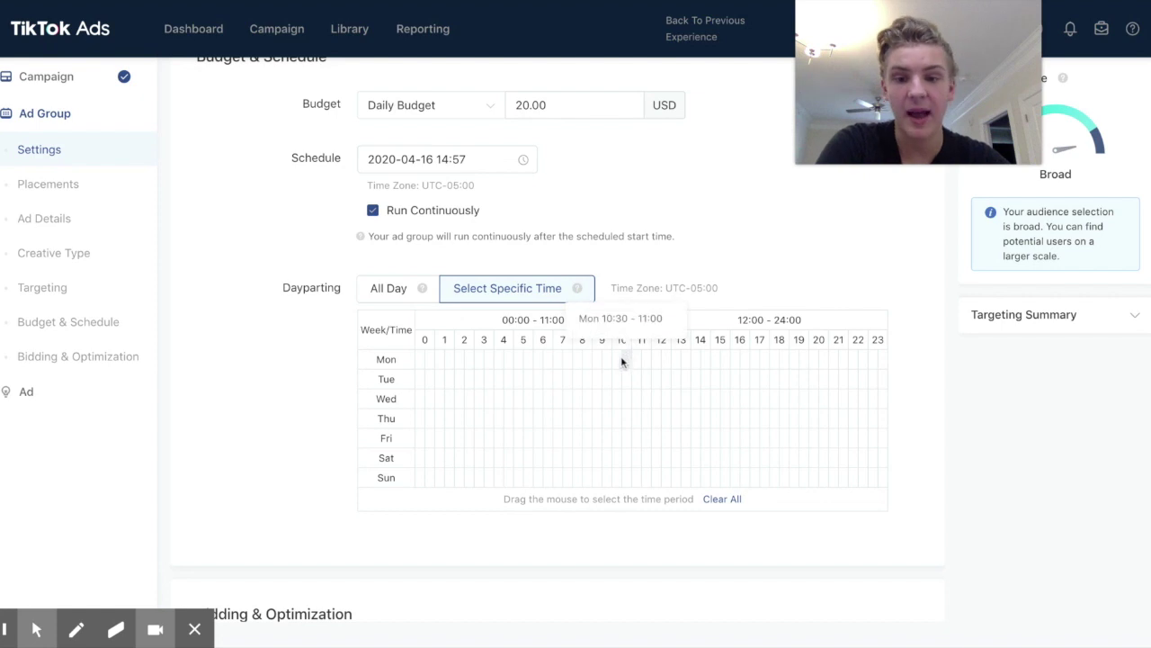
{"action": "left_click_drag", "start_coordinate": [608, 359], "coordinate": [666, 476]}
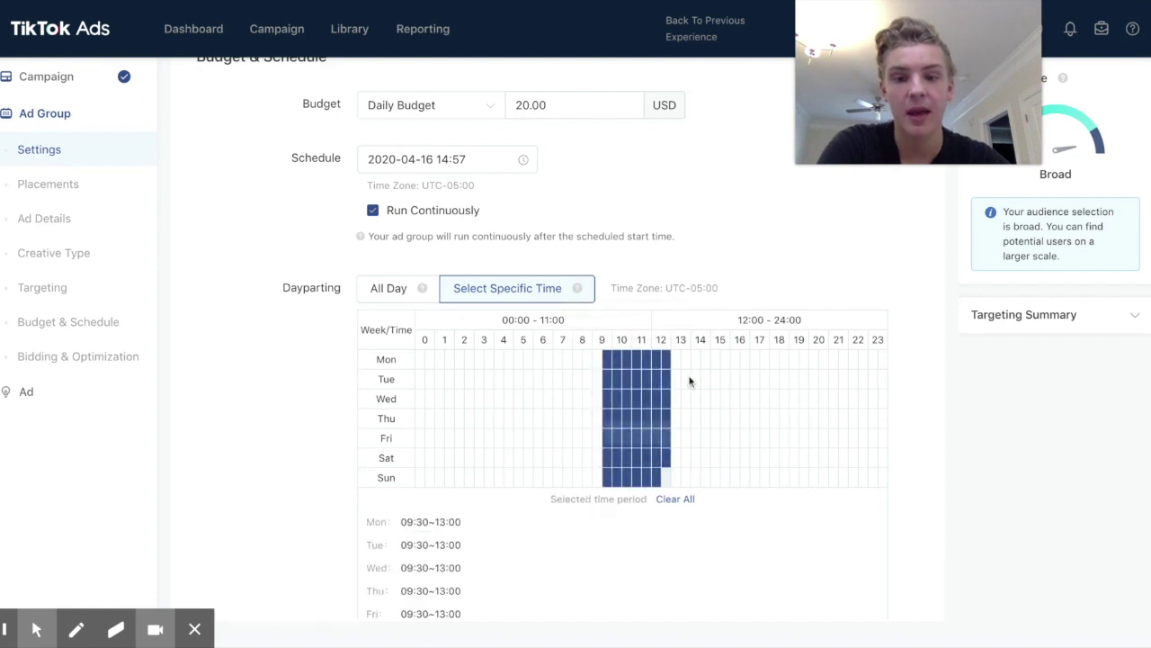
{"action": "left_click_drag", "start_coordinate": [800, 360], "coordinate": [844, 489]}
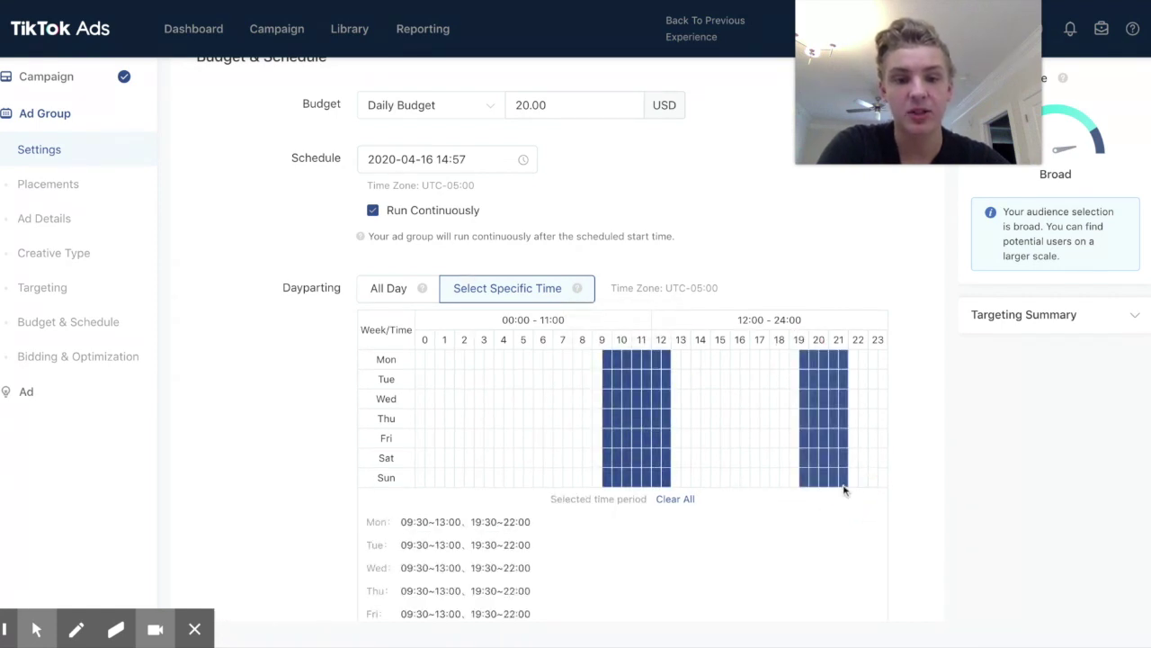
{"action": "left_click_drag", "start_coordinate": [670, 360], "coordinate": [792, 477]}
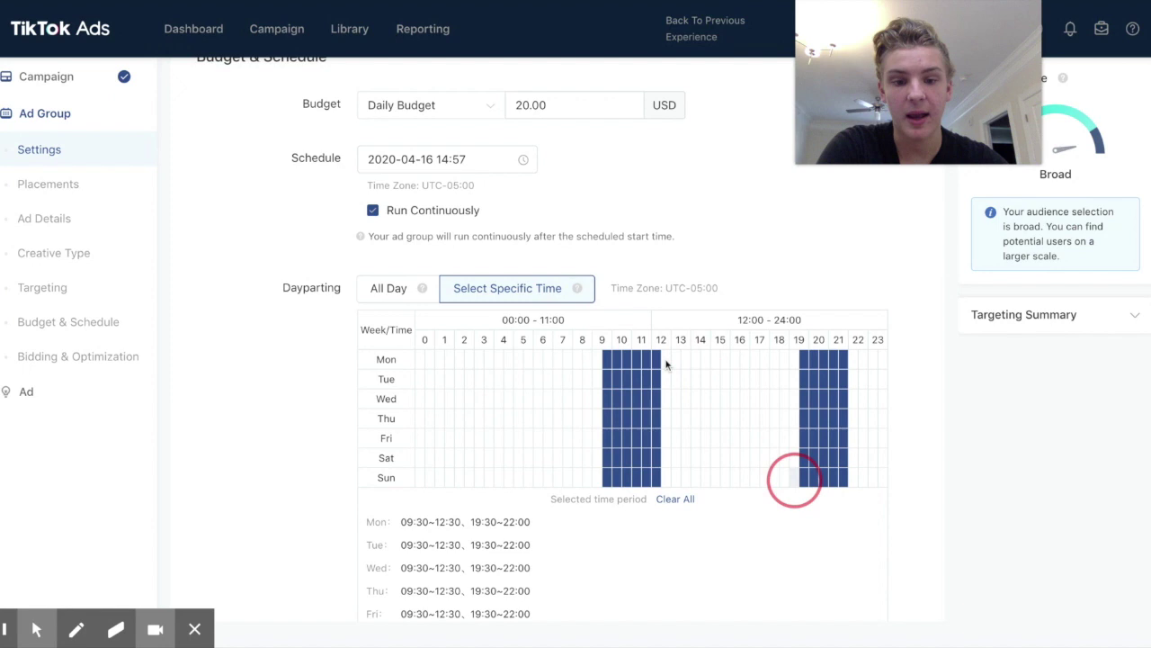
{"action": "left_click_drag", "start_coordinate": [665, 363], "coordinate": [794, 477]}
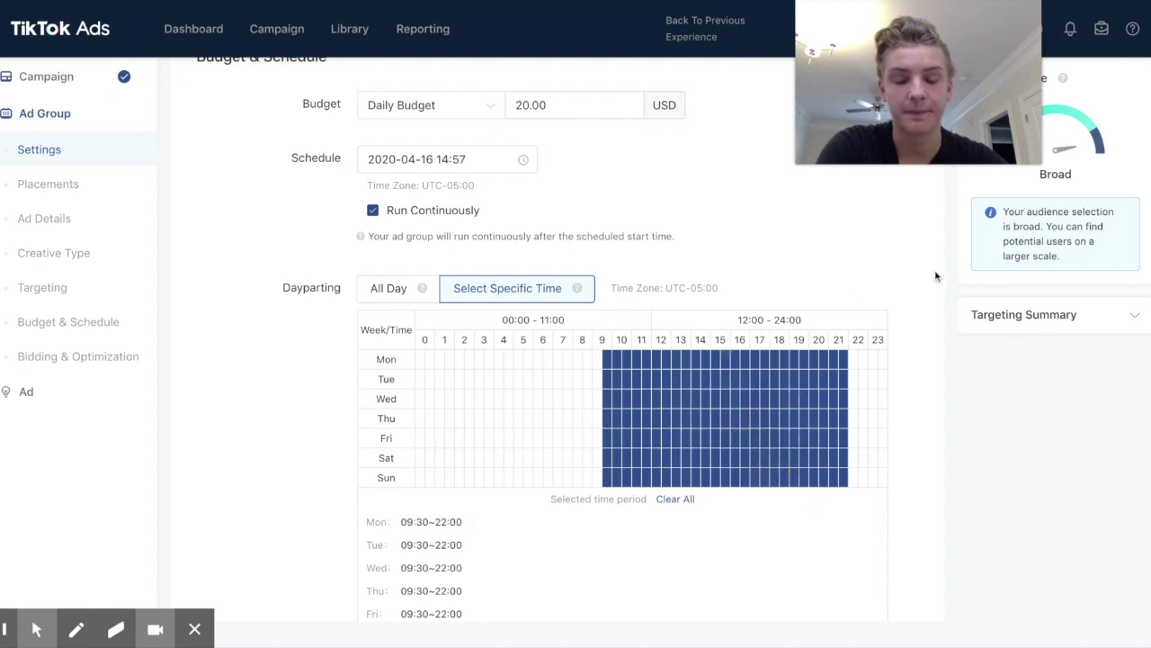
{"action": "left_click", "coordinate": [389, 288]}
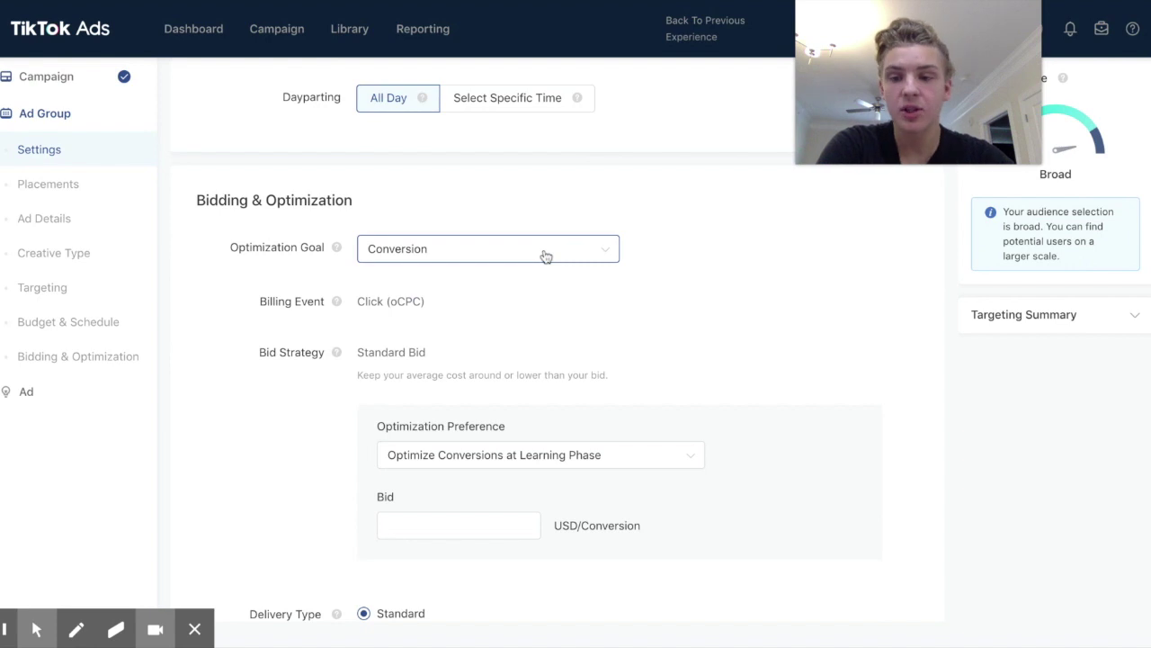
{"action": "scroll", "coordinate": [546, 256], "scroll_direction": "down", "scroll_amount": 2}
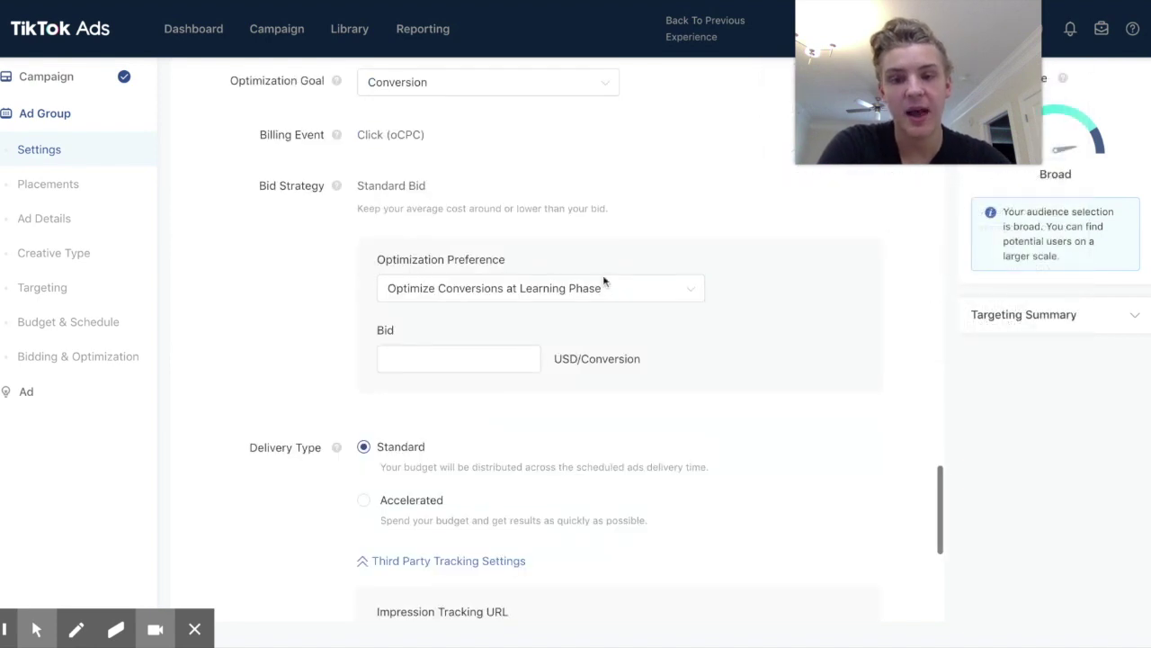
Check the optimization preference options for the learning phase and set the bid to 4.00 USD per conversion.
{"action": "left_click", "coordinate": [551, 289]}
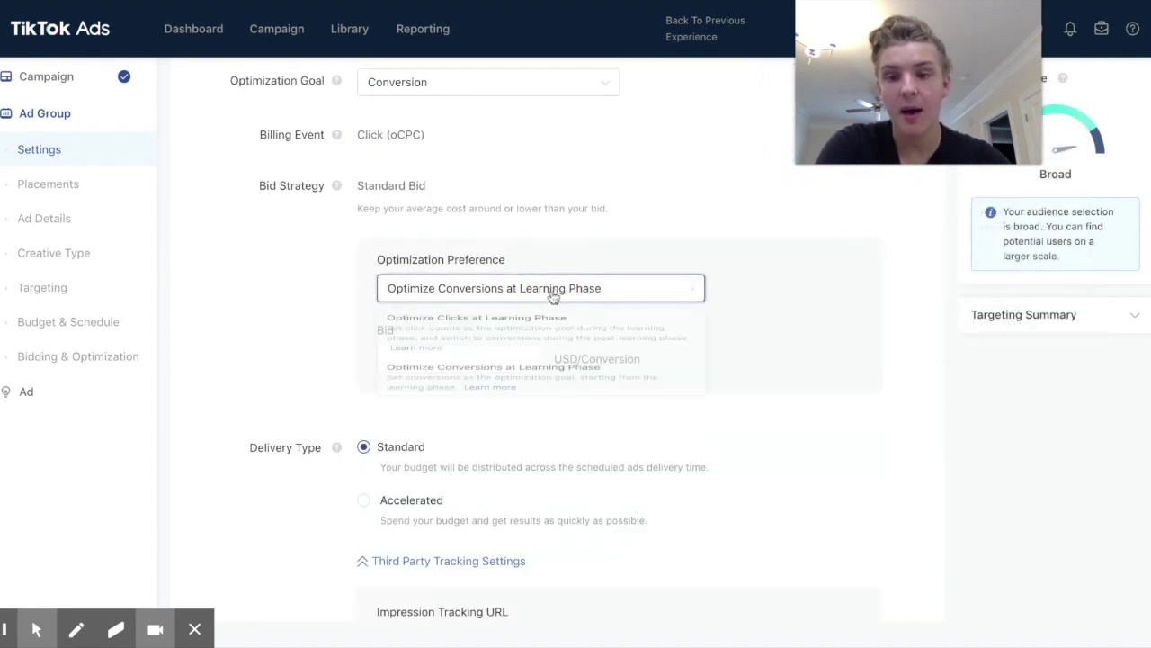
{"action": "left_click", "coordinate": [654, 260]}
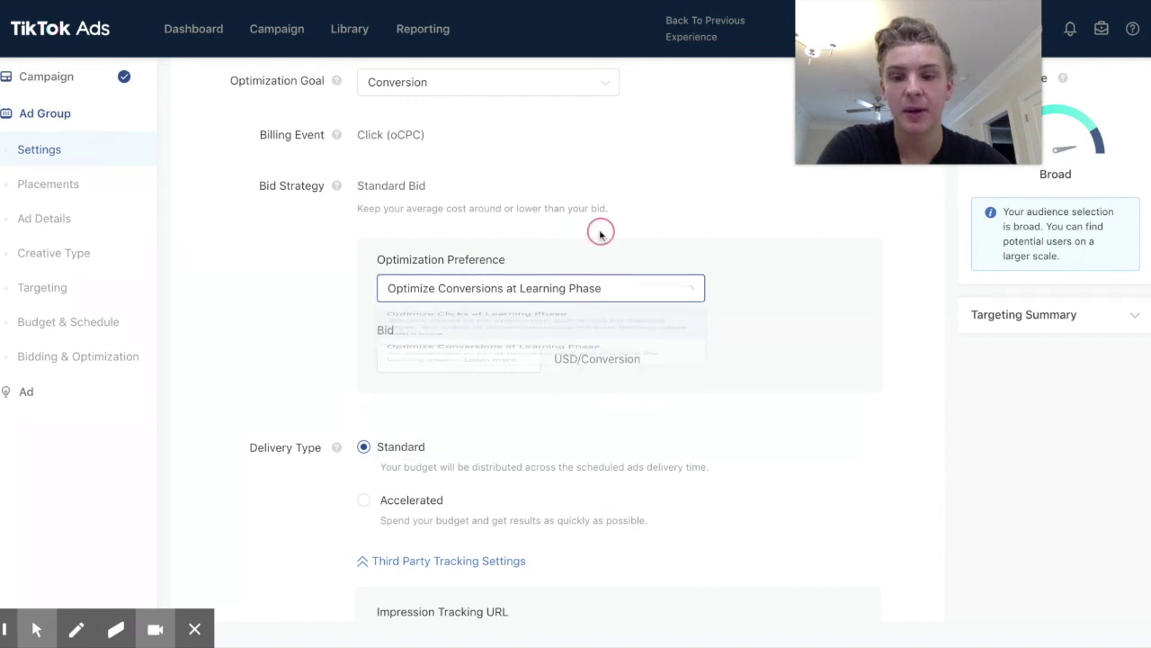
{"action": "left_click", "coordinate": [519, 368]}
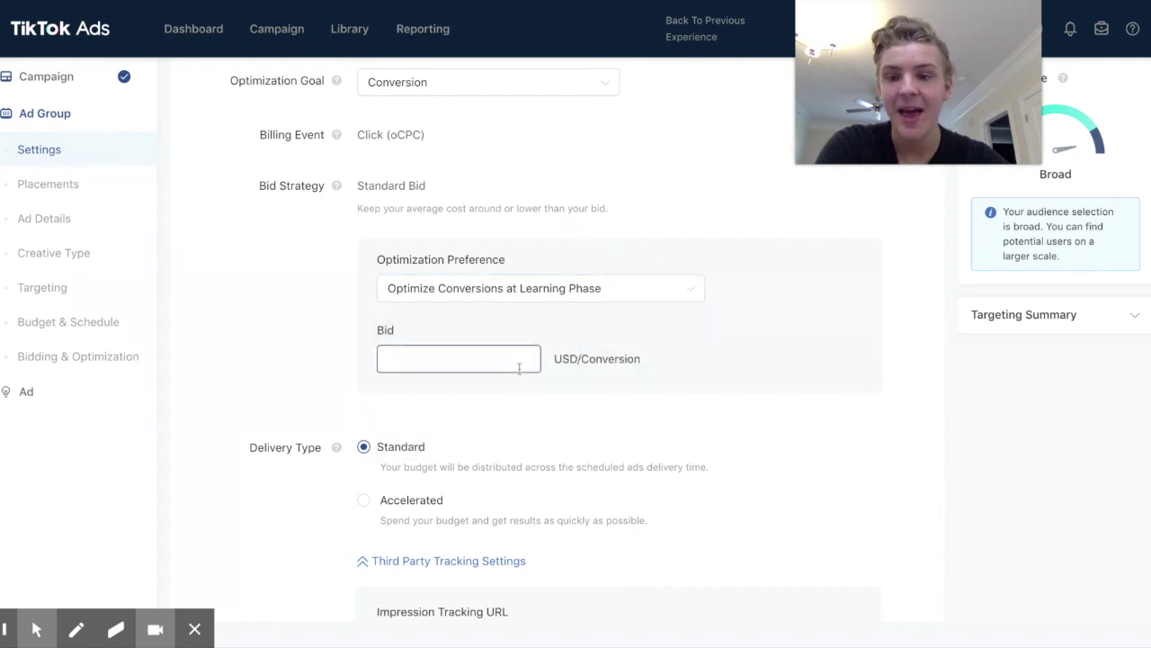
{"action": "scroll", "coordinate": [570, 411], "scroll_direction": "down", "scroll_amount": 1}
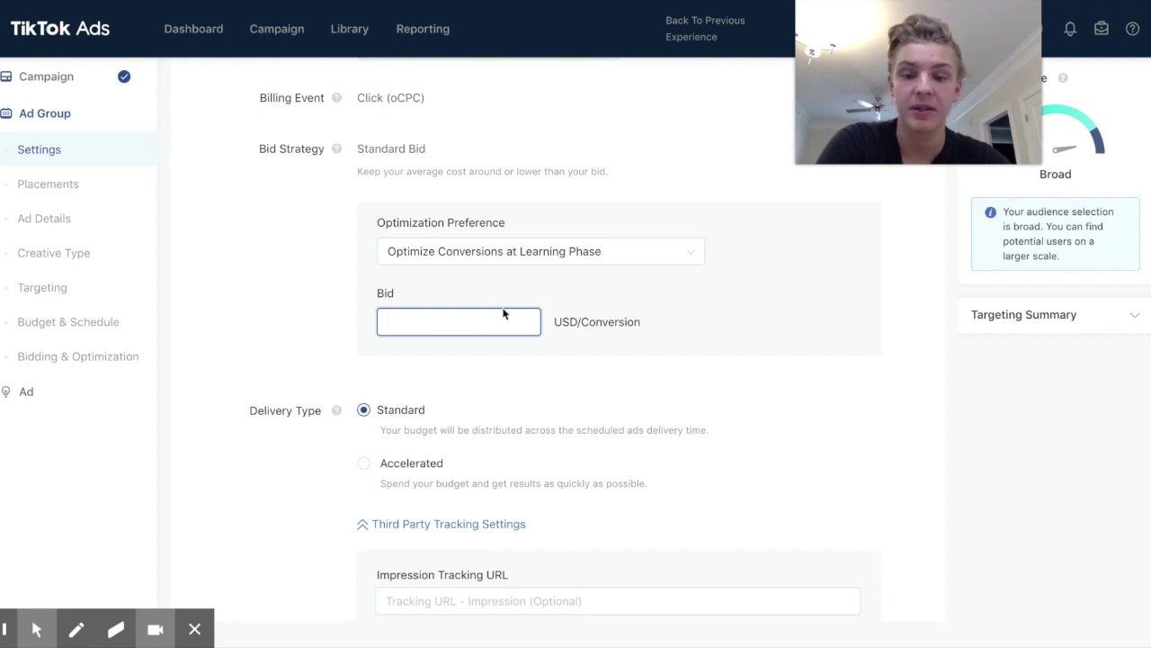
{"action": "type", "text": "4"}
{"action": "left_click", "coordinate": [705, 358]}
{"action": "scroll", "coordinate": [751, 403], "scroll_direction": "down", "scroll_amount": 1}
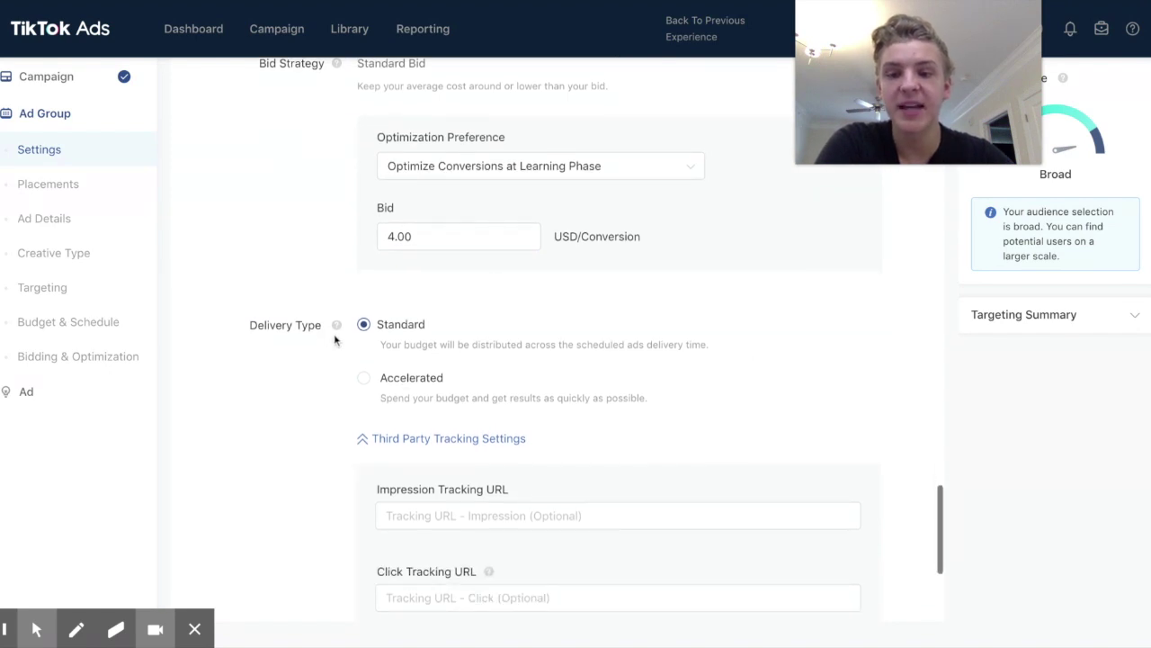
Compare the Standard and Accelerated delivery types and set the ad group's delivery type to Accelerated.
{"action": "left_click", "coordinate": [363, 380]}
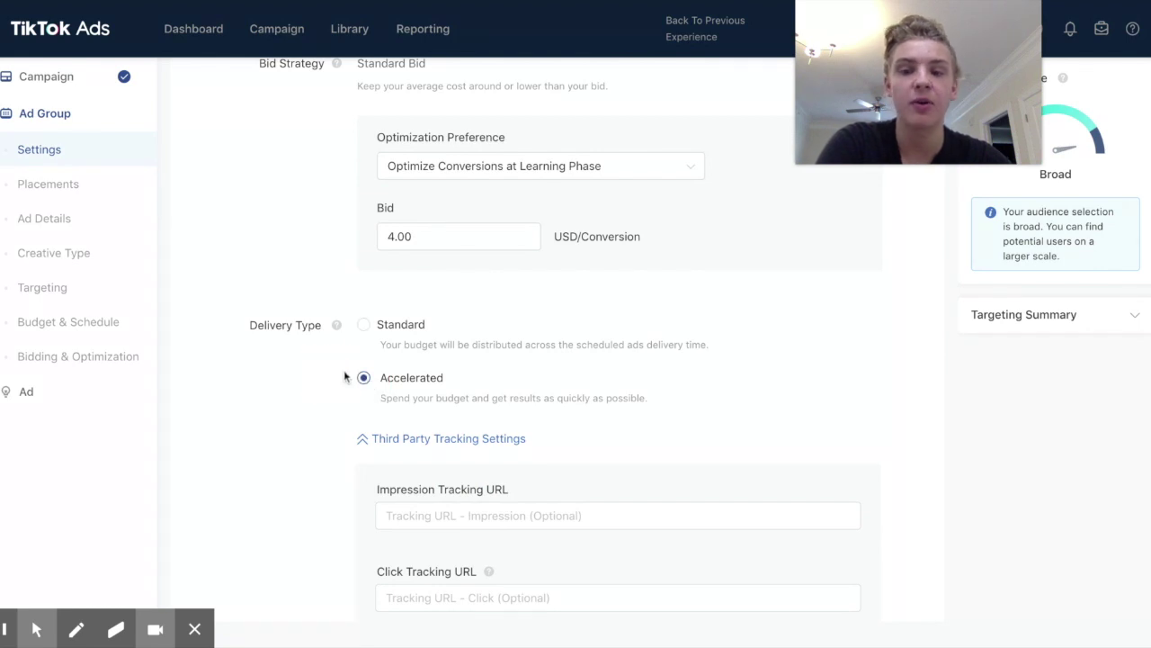
{"action": "left_click", "coordinate": [374, 325]}
{"action": "left_click", "coordinate": [371, 383]}
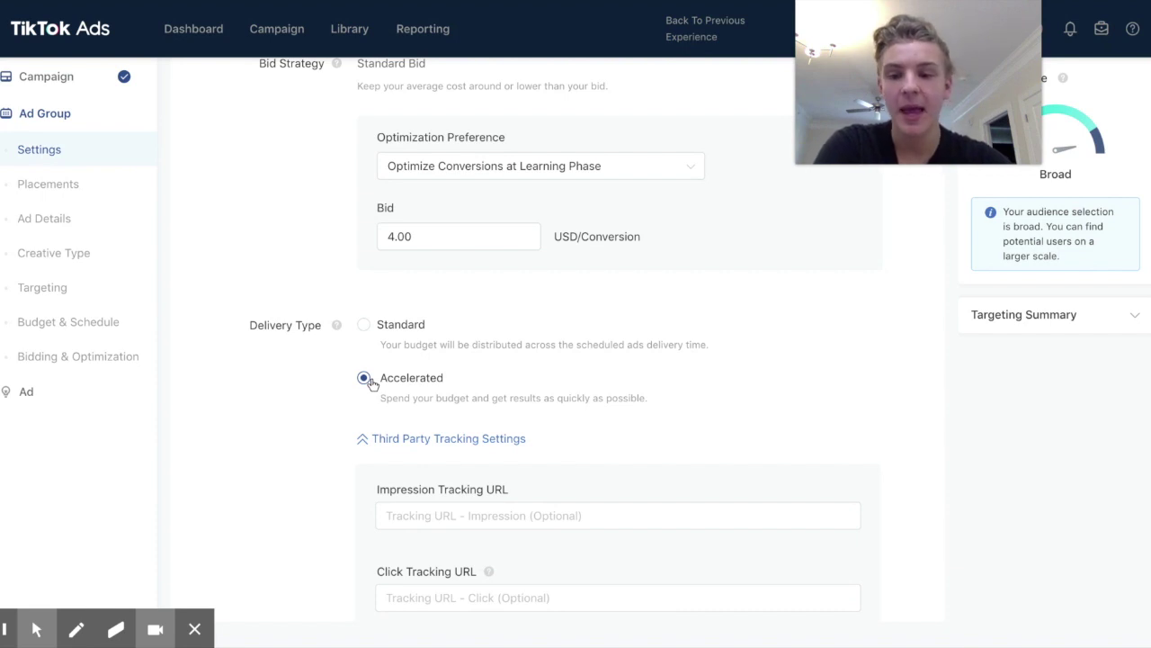
{"action": "mouse_move", "coordinate": [329, 380]}
{"action": "left_mouse_down"}
{"action": "mouse_move", "coordinate": [347, 381]}
{"action": "mouse_move", "coordinate": [337, 386]}
{"action": "left_mouse_up"}
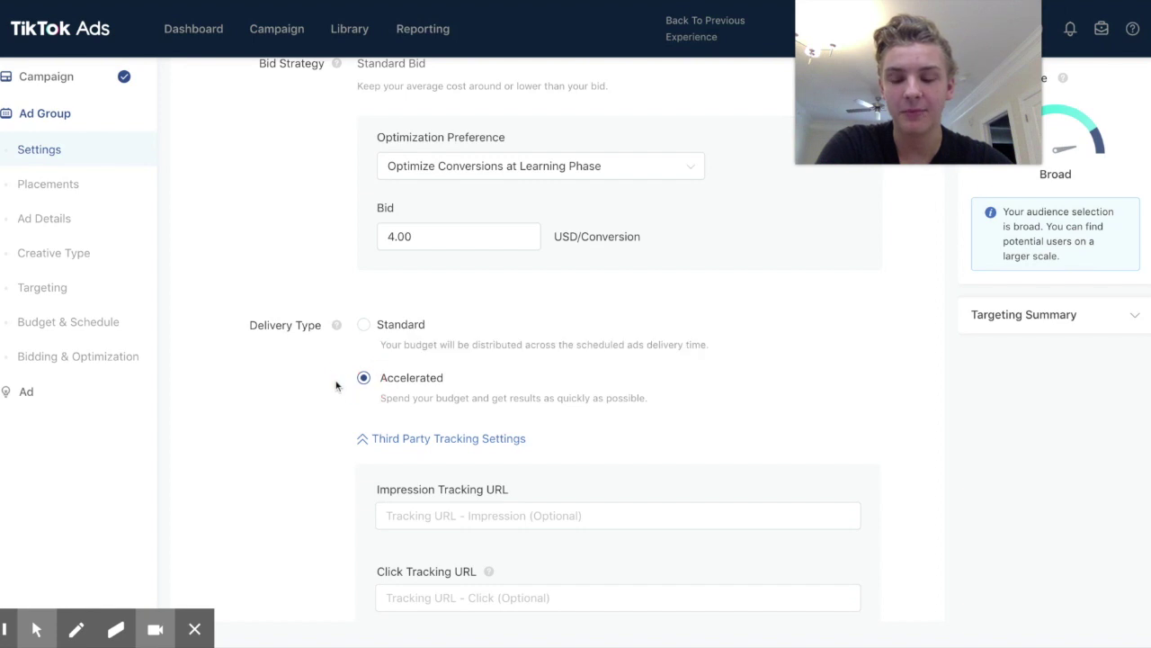
{"action": "scroll", "coordinate": [357, 425], "scroll_direction": "down", "scroll_amount": 1}
{"action": "scroll", "coordinate": [357, 426], "scroll_direction": "down", "scroll_amount": 2}
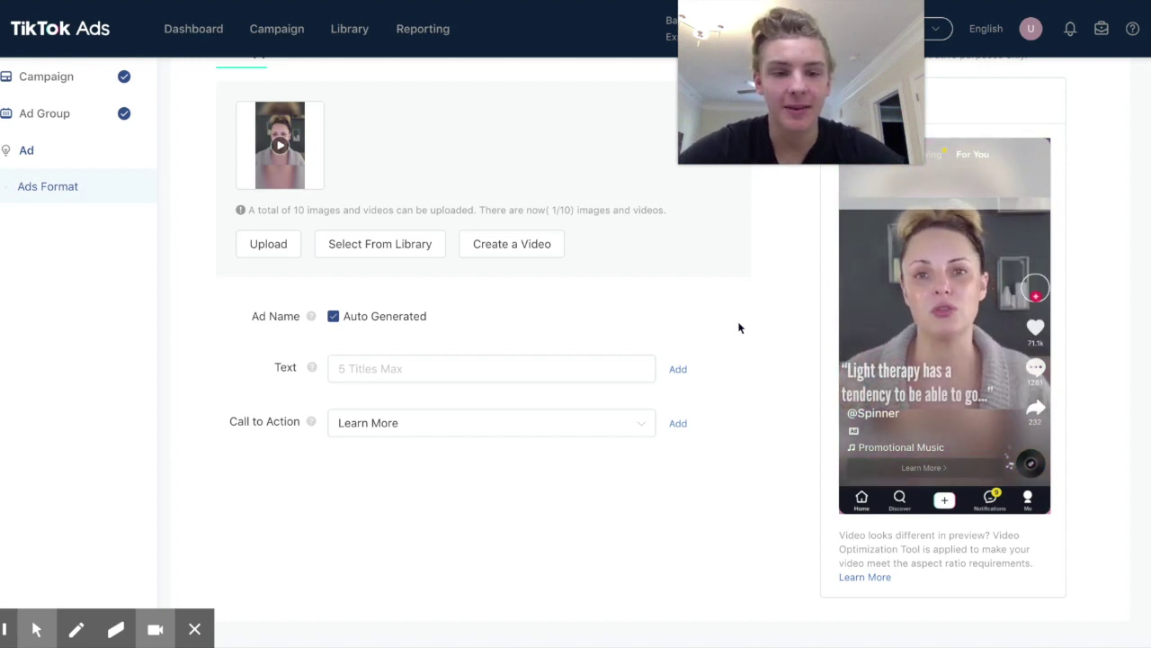
Review the ad's uploaded video, text and call-to-action fields, and its preview in the For You feed.
{"action": "scroll", "coordinate": [674, 365], "scroll_direction": "up", "scroll_amount": 2}
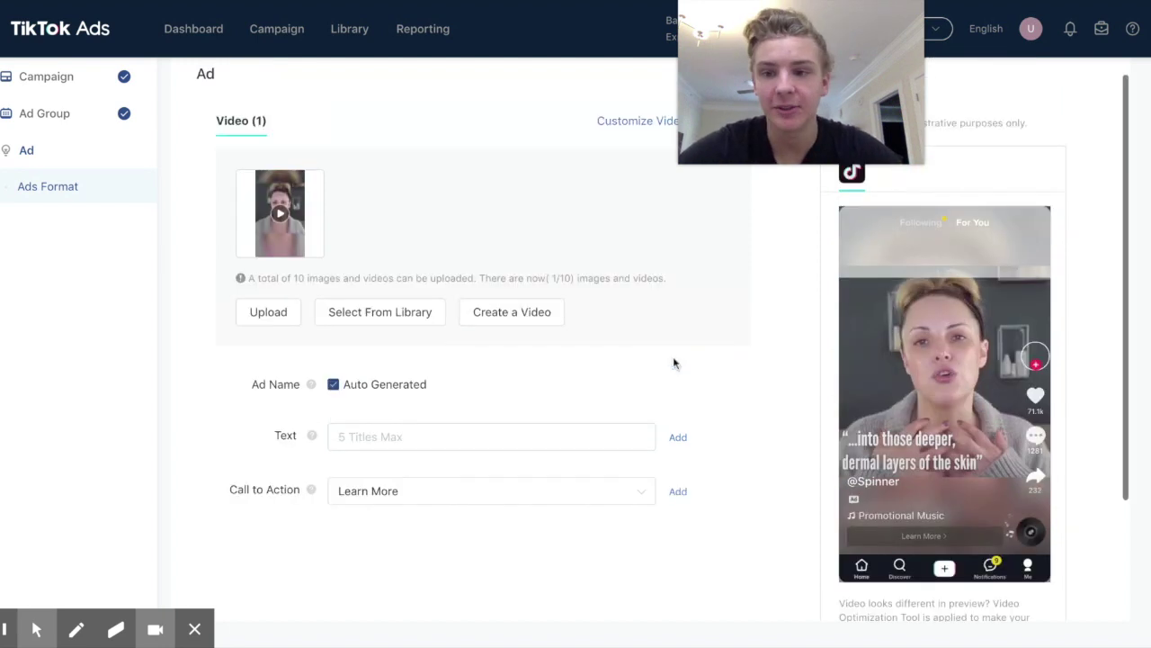
{"action": "scroll", "coordinate": [674, 363], "scroll_direction": "down", "scroll_amount": 1}
{"action": "left_click", "coordinate": [561, 388]}
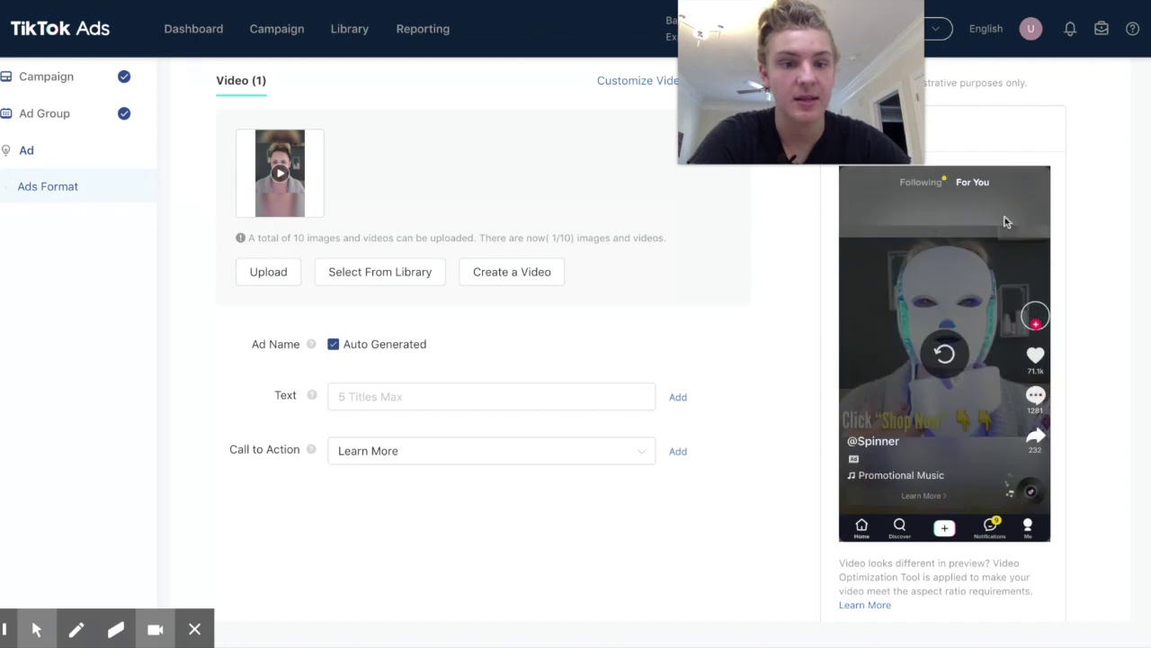
{"action": "left_click", "coordinate": [946, 353]}
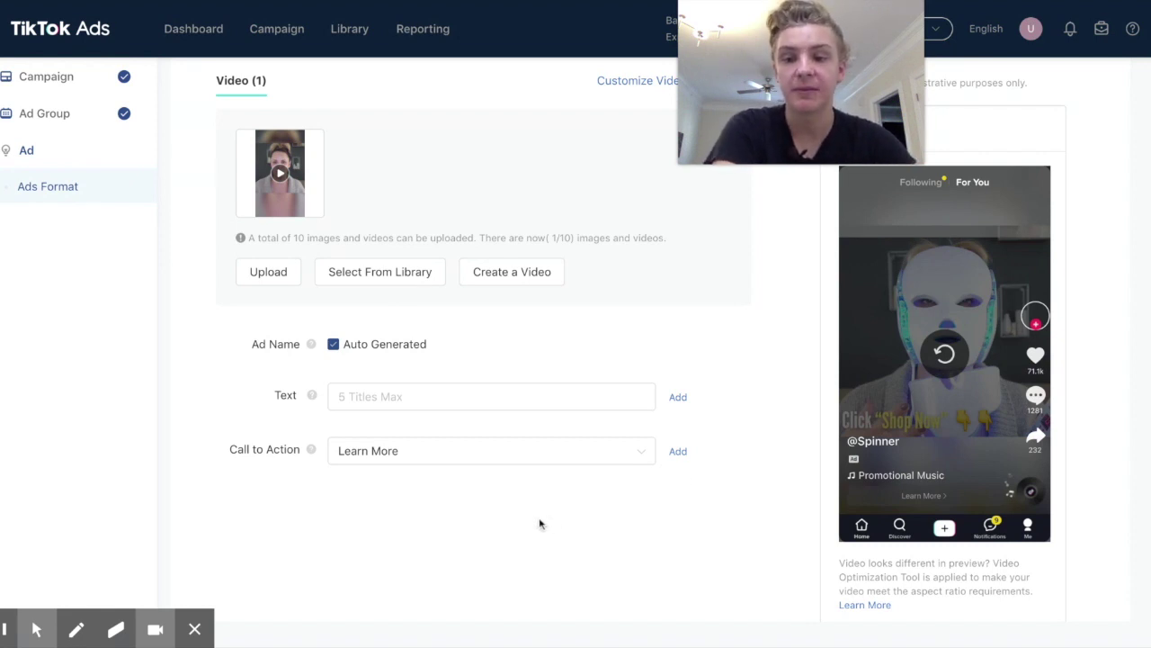
Enter the ad text "Fidget Spinner: 50% OFF! Shop Now Below".
{"action": "left_click", "coordinate": [531, 405]}
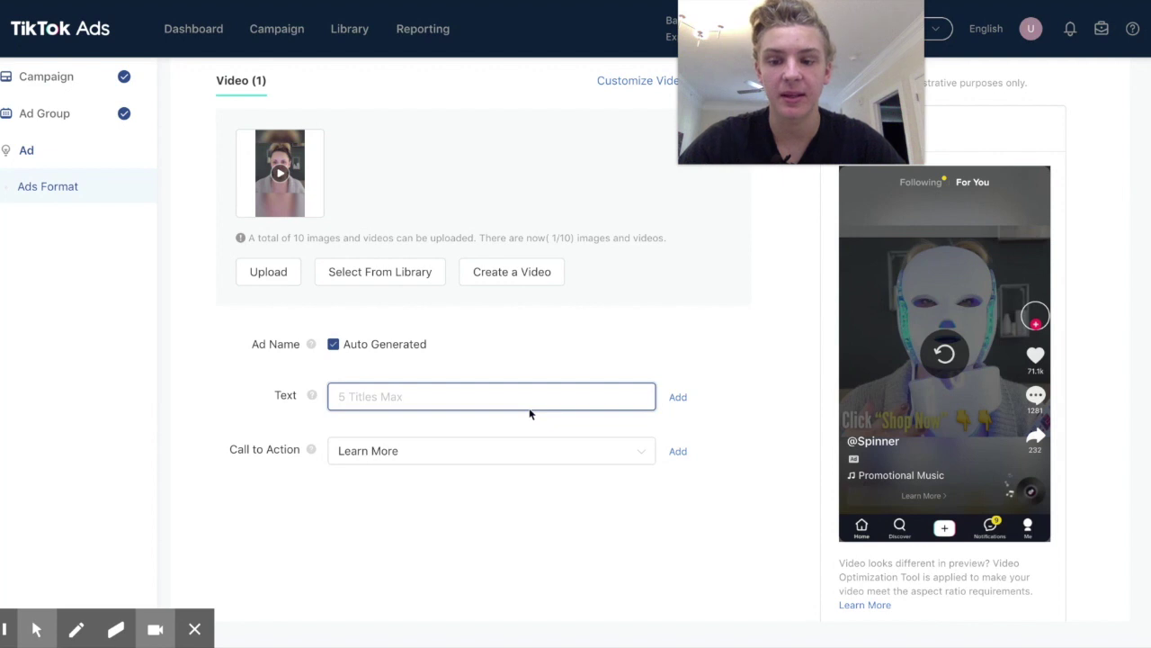
{"action": "type", "text": "Fi"}
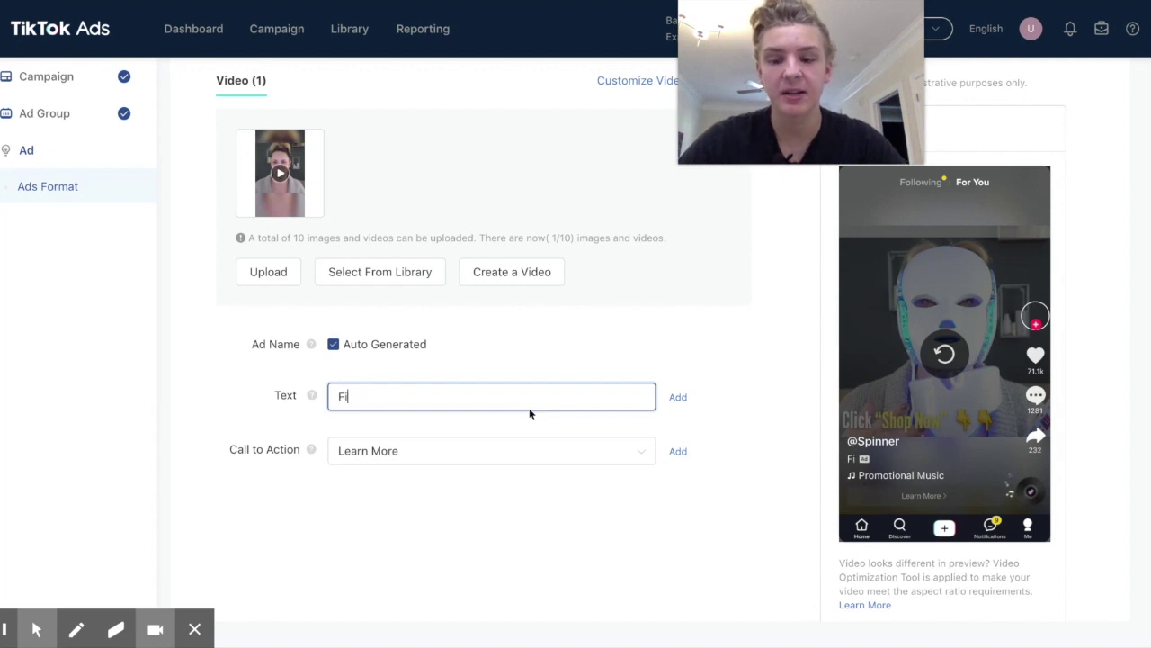
{"action": "type", "text": "dget Spin"}
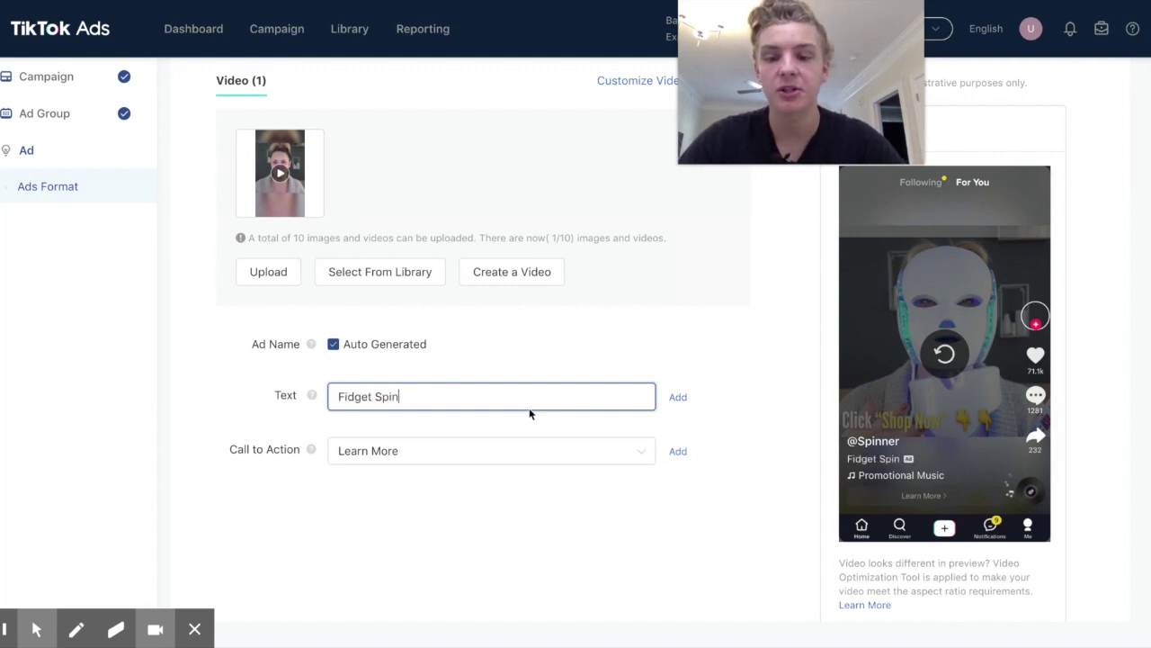
{"action": "type", "text": "ner: 50% OFF!"}
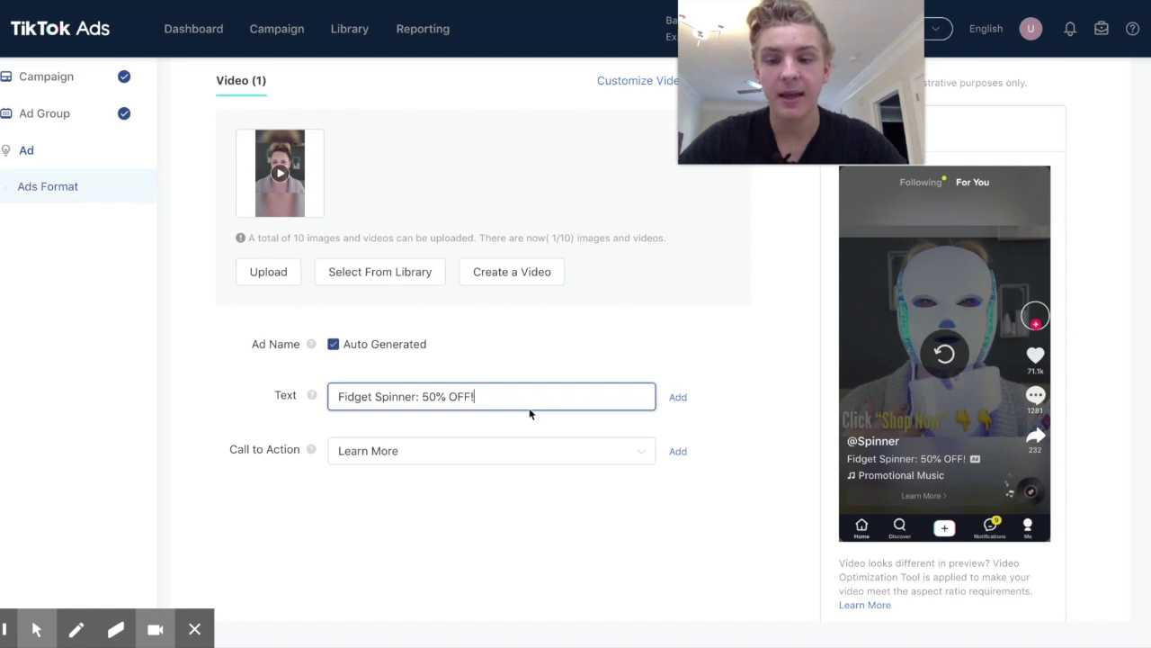
{"action": "type", "text": "Sh"}
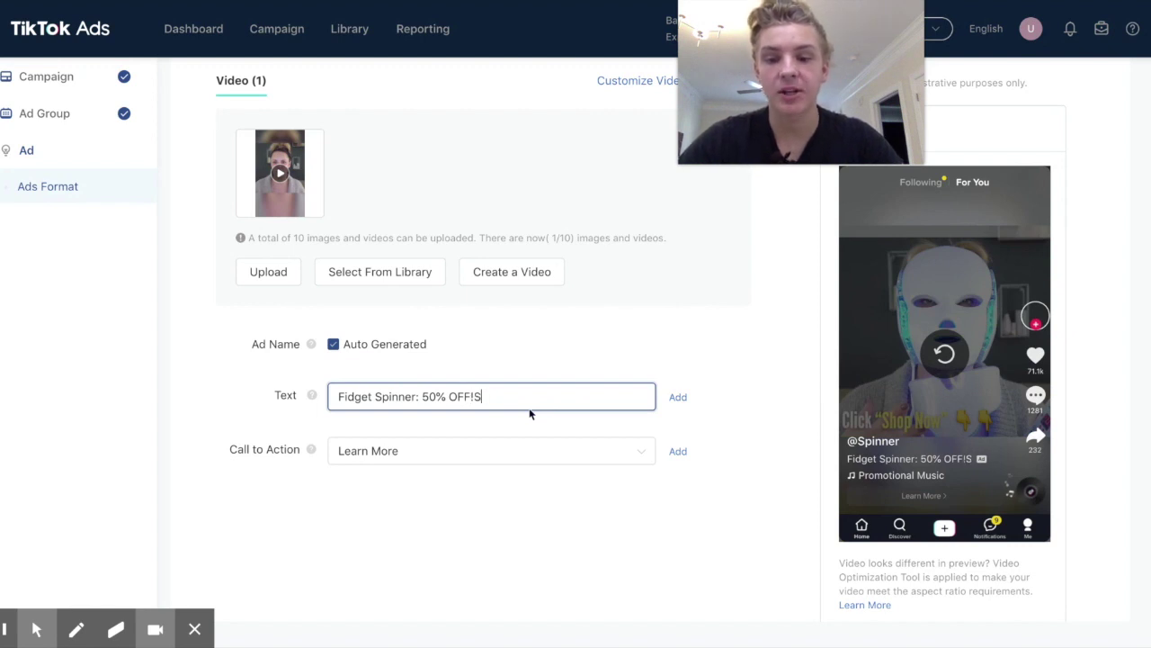
{"action": "key", "text": "BackSpace"}
{"action": "key", "text": "BackSpace"}
{"action": "type", "text": "Shop Now Below"}
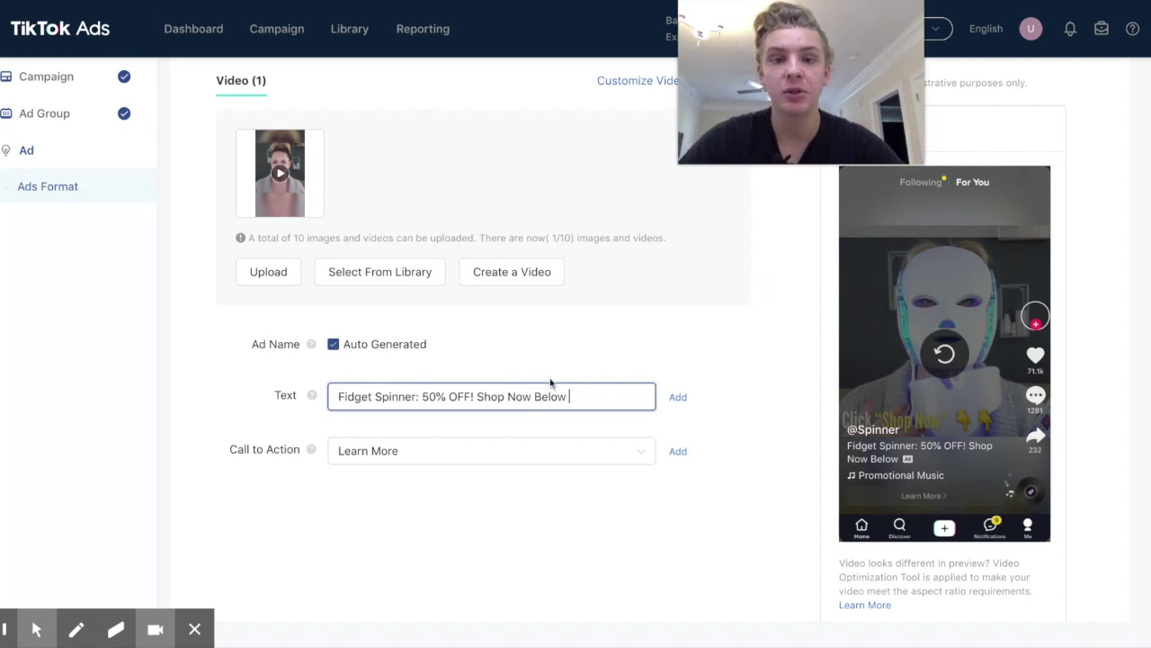
Copy the outlined down arrow from the Arrow Symbols web page and add it twice at the end of the TikTok ad text.
{"action": "left_click", "coordinate": [436, 12]}
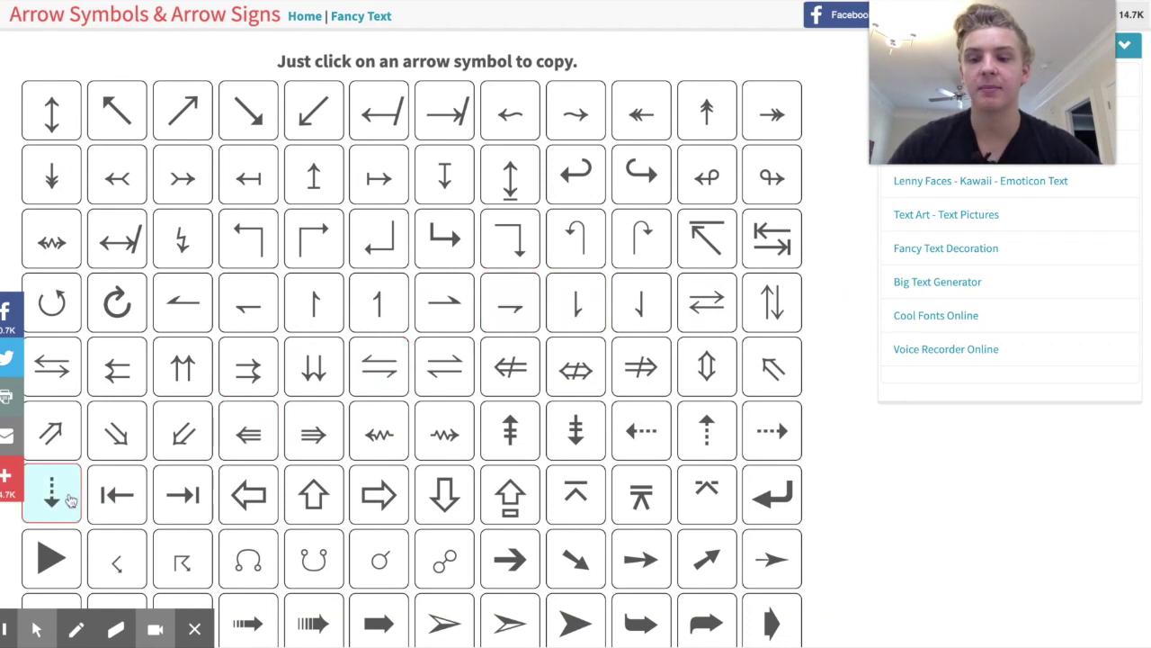
{"action": "left_click", "coordinate": [444, 491]}
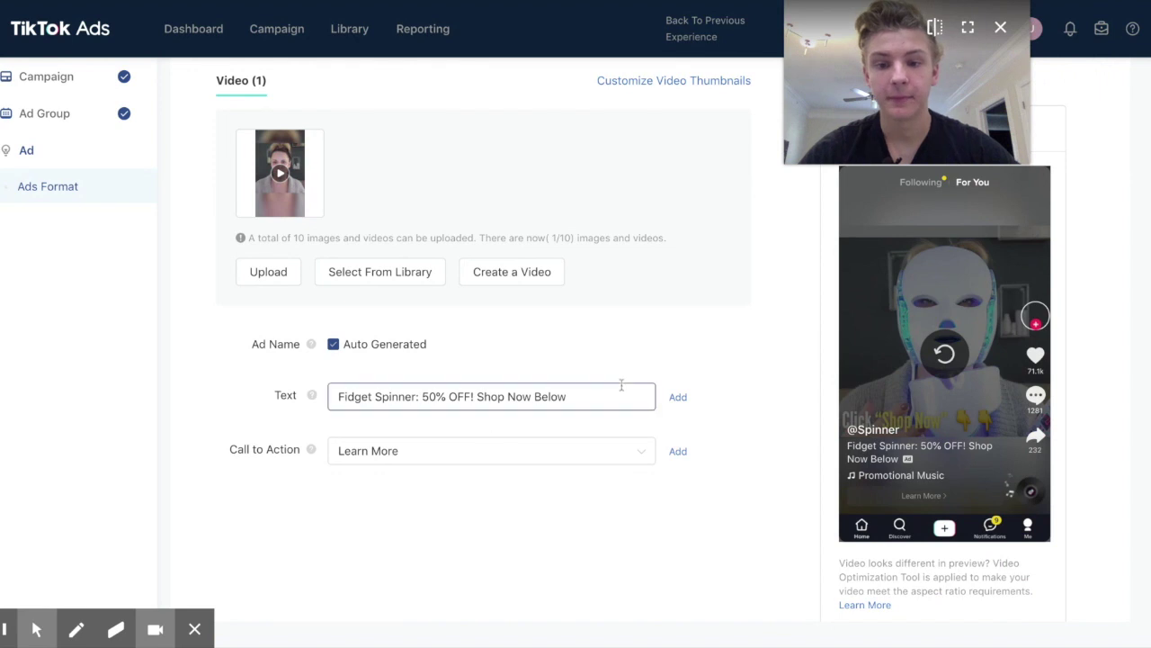
{"action": "left_click", "coordinate": [642, 402]}
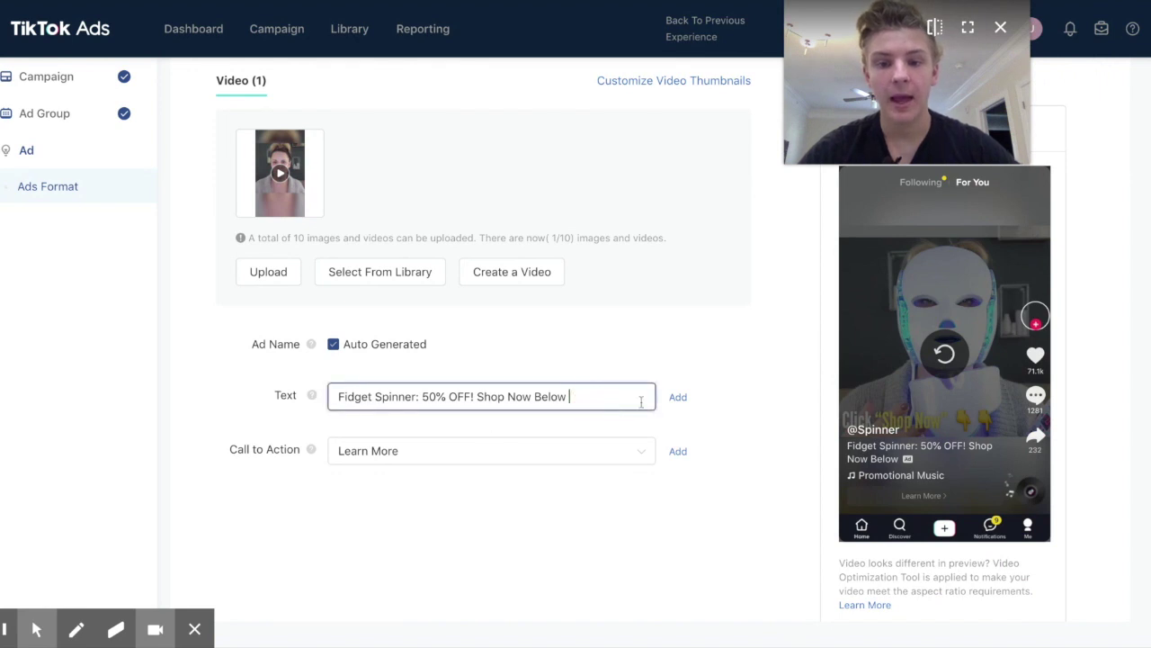
{"action": "key", "text": "ctrl+v"}
{"action": "key", "text": "ctrl+v"}
{"action": "left_click", "coordinate": [740, 404]}
Set the ad's call to action to Shop Now.
{"action": "left_click", "coordinate": [551, 460]}
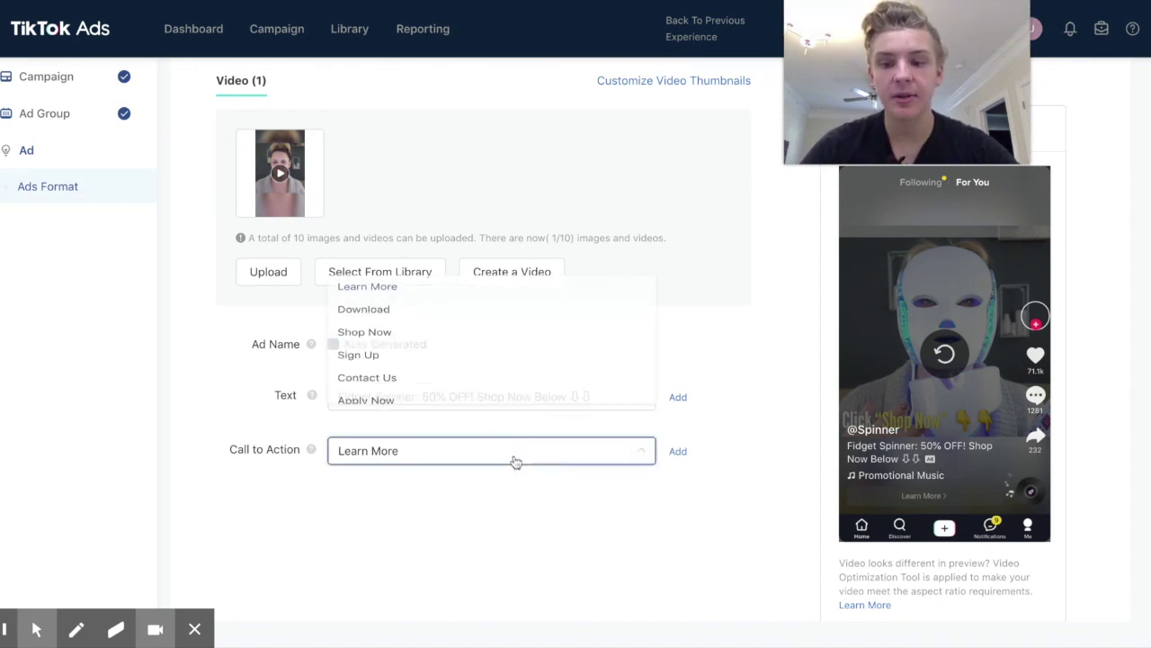
{"action": "left_click", "coordinate": [439, 348]}
Try adding filler characters after the arrows in the ad text to test its length in the preview, and delete them.
{"action": "left_click", "coordinate": [607, 404]}
{"action": "type", "text": "aeorgihioabrego"}
{"action": "key", "text": "BackSpace"}
{"action": "key", "text": "BackSpace"}
{"action": "key", "text": "BackSpace"}
{"action": "key", "text": "BackSpace"}
{"action": "key", "text": "BackSpace"}
{"action": "key", "text": "BackSpace"}
{"action": "key", "text": "BackSpace"}
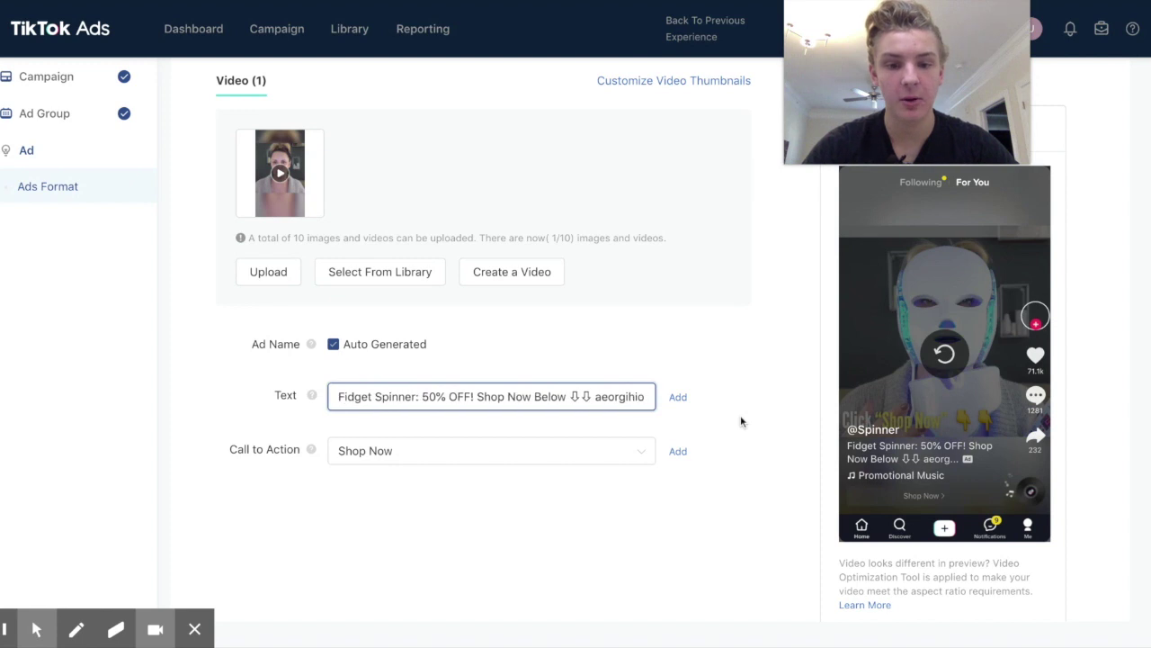
{"action": "left_click", "coordinate": [763, 420]}
{"action": "left_click", "coordinate": [644, 397]}
{"action": "left_click_drag", "start_coordinate": [646, 399], "coordinate": [594, 397]}
{"action": "key", "text": "BackSpace"}
{"action": "left_click", "coordinate": [657, 350]}
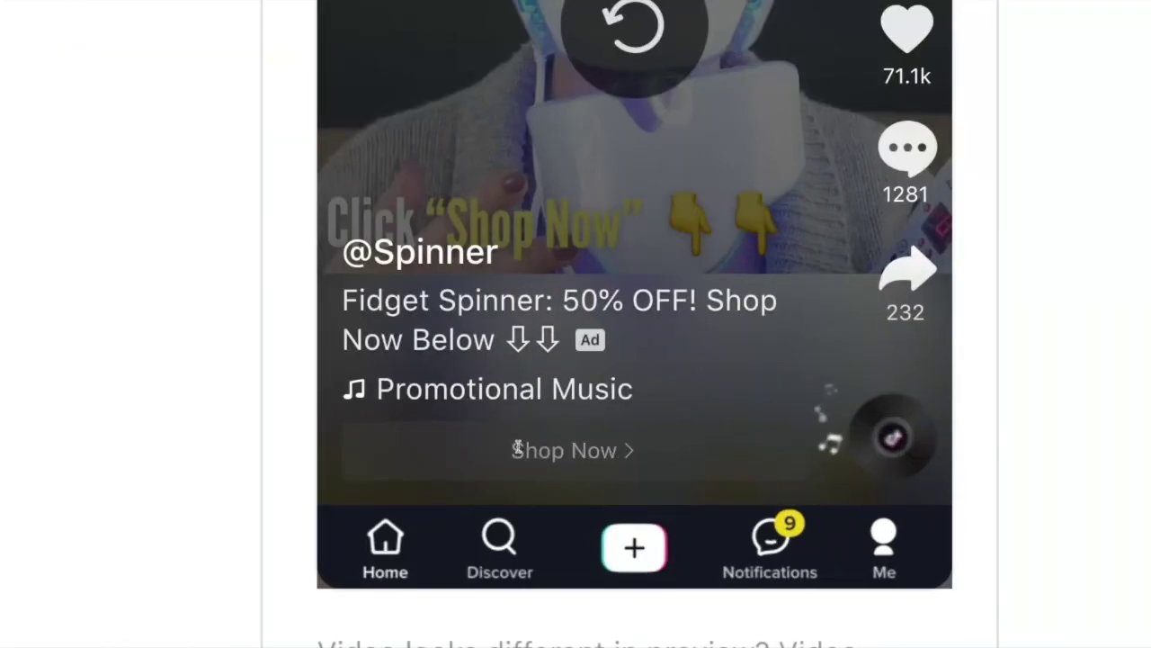
Inspect the ad text, down arrows and Shop Now button in the ad preview.
{"action": "left_click_drag", "start_coordinate": [450, 396], "coordinate": [639, 391]}
{"action": "left_click", "coordinate": [506, 399]}
{"action": "left_click", "coordinate": [563, 353]}
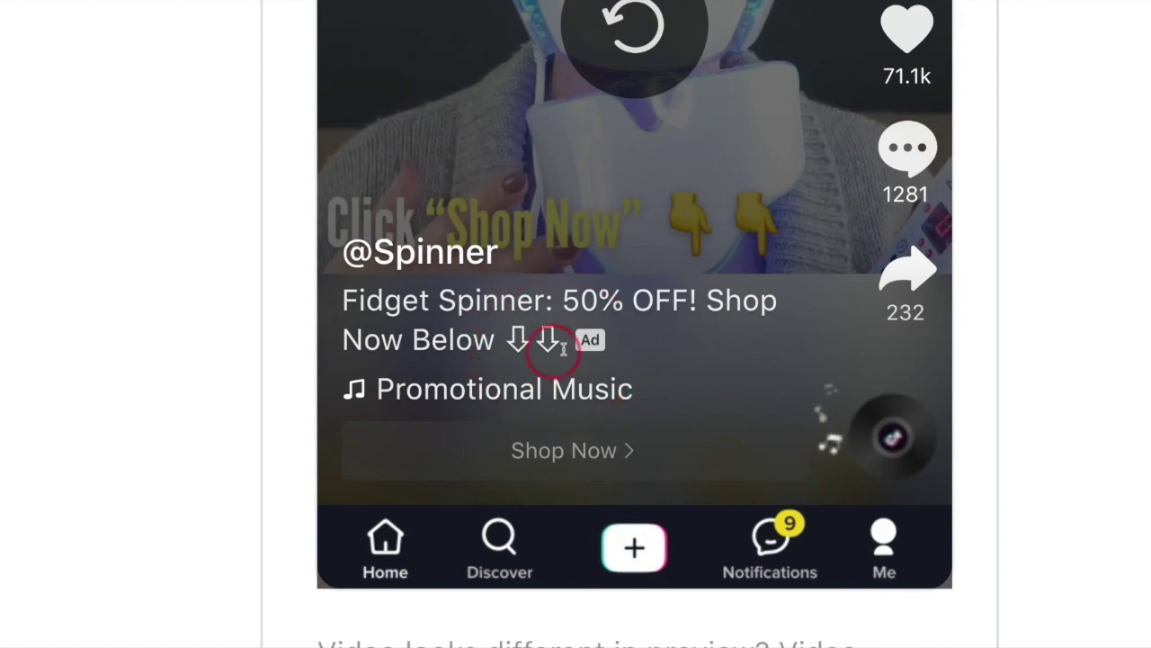